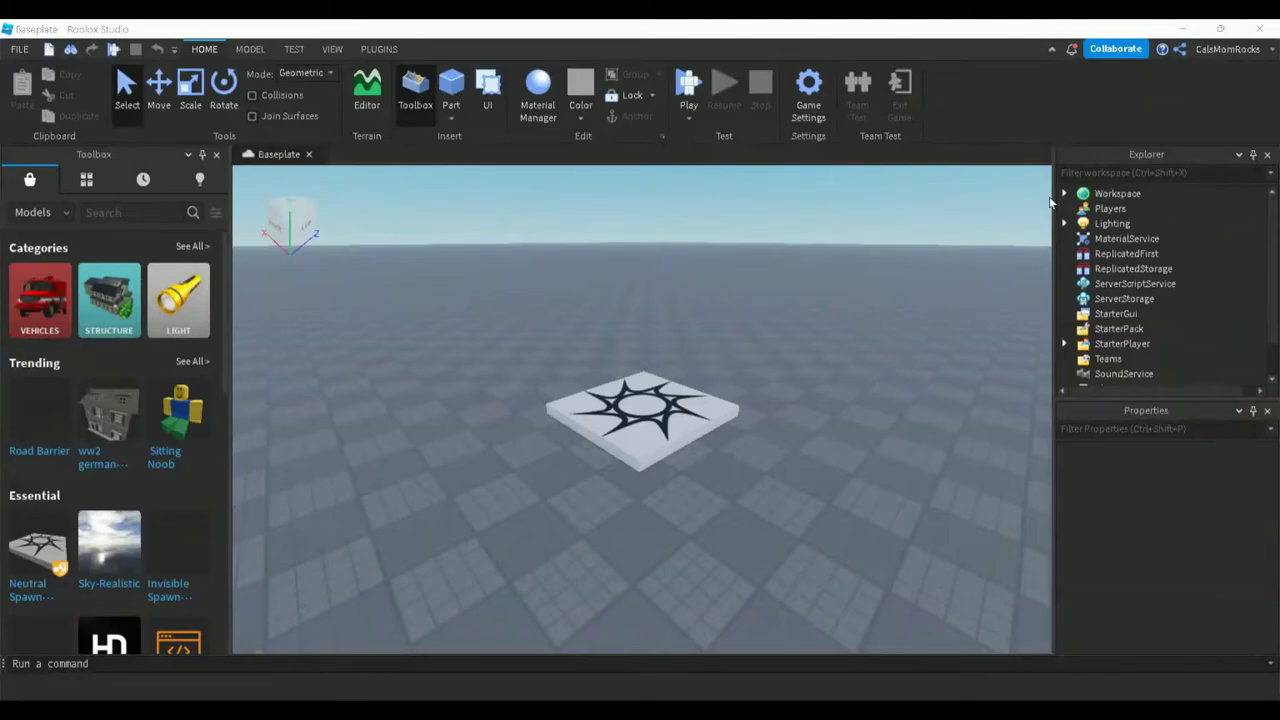
Hide the Explorer window and show it again
{"action": "left_click", "coordinate": [1149, 168]}
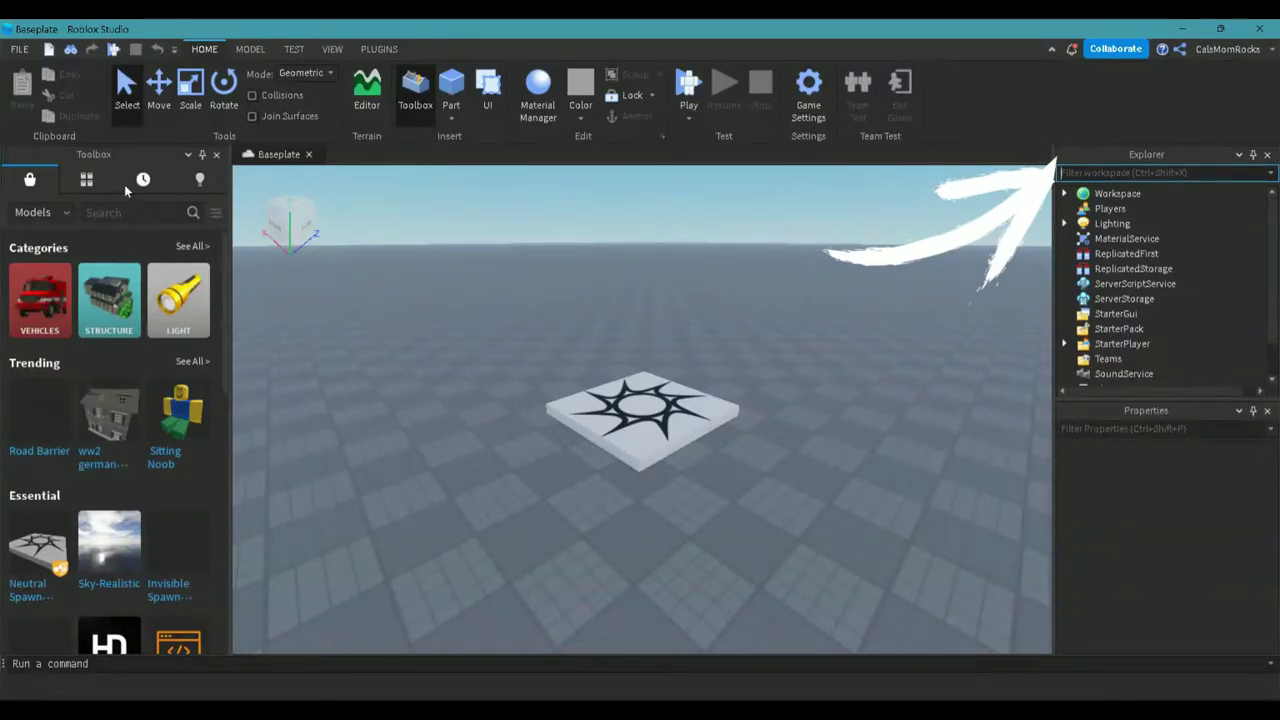
{"action": "left_click", "coordinate": [331, 52]}
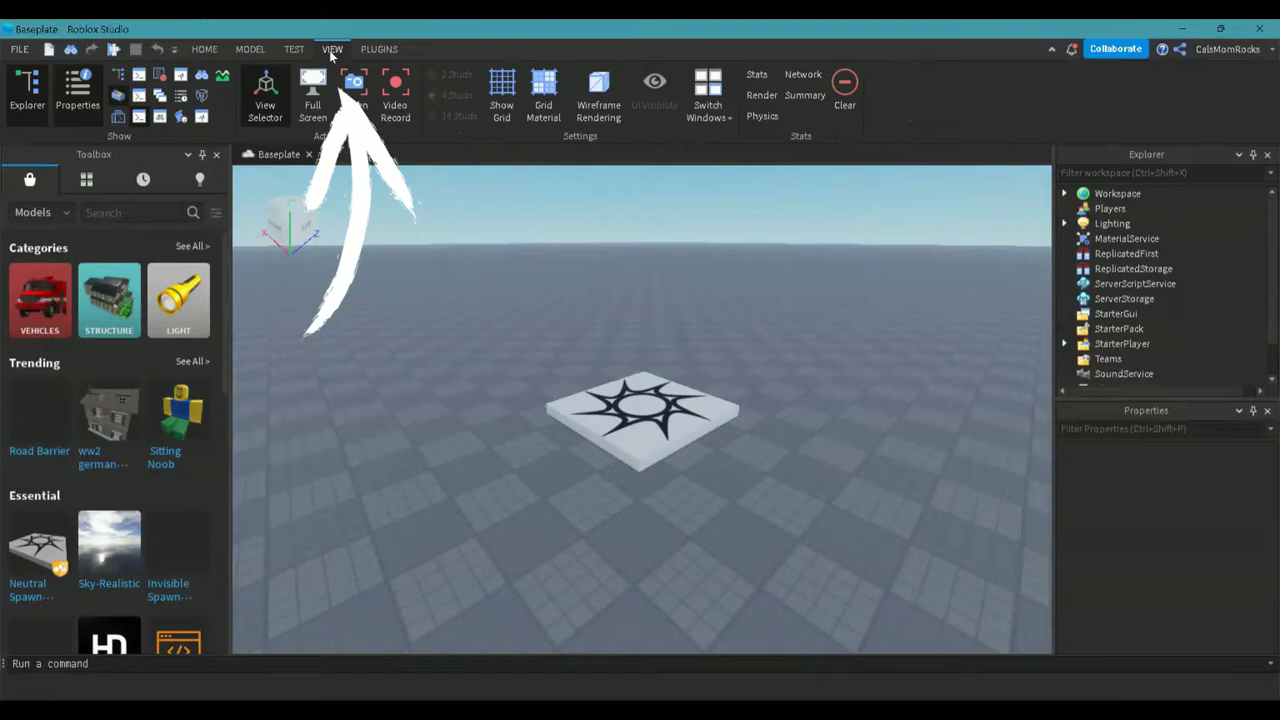
{"action": "left_click", "coordinate": [30, 95]}
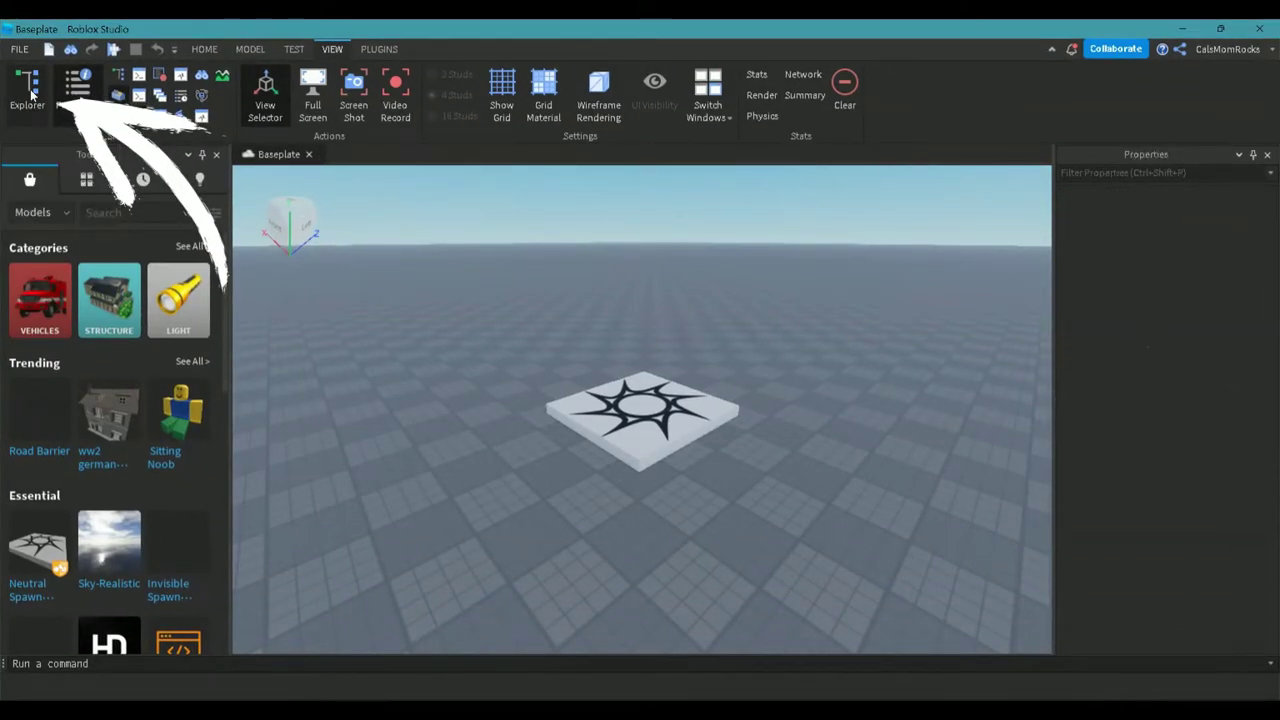
{"action": "left_click", "coordinate": [30, 95]}
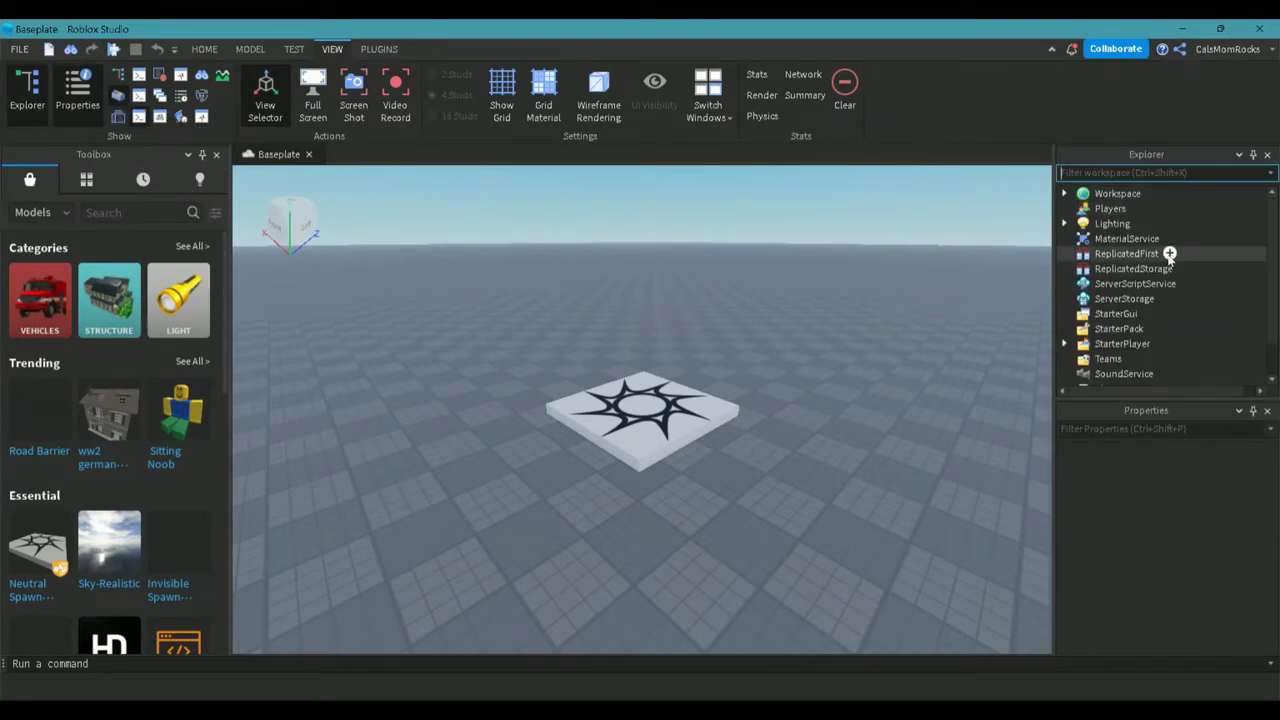
{"action": "left_click", "coordinate": [204, 49]}
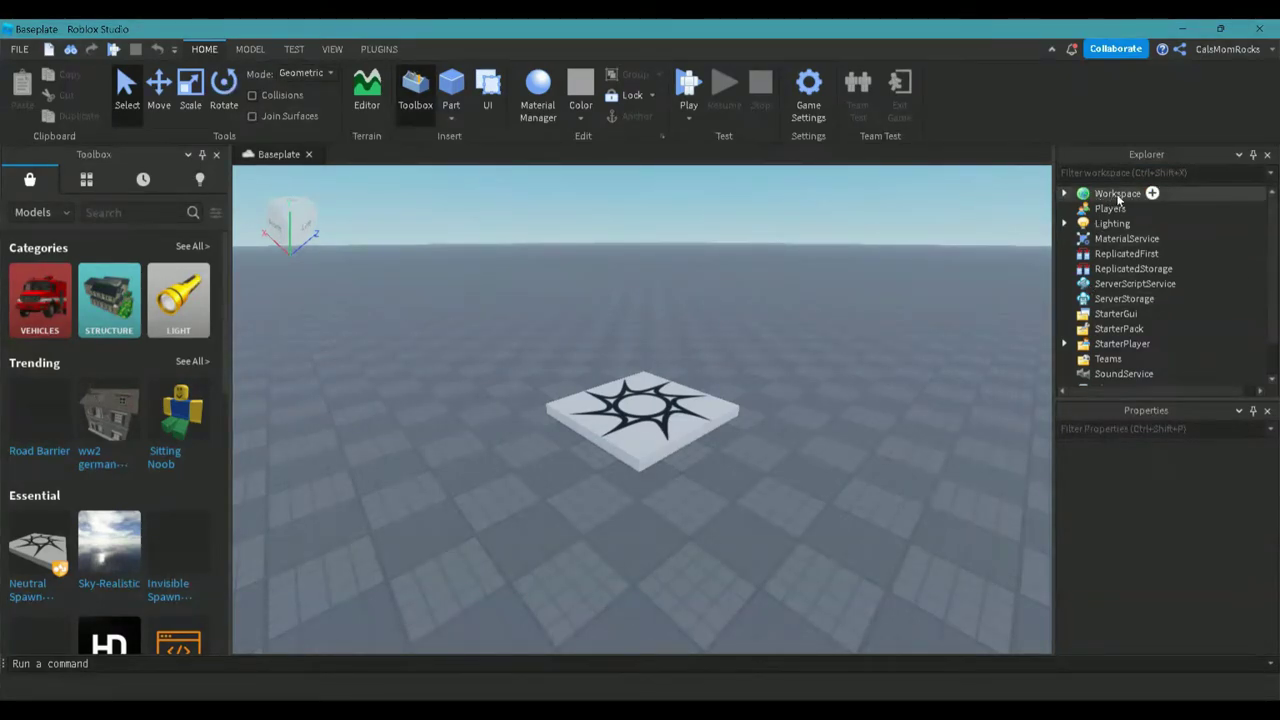
Expand the Workspace in the Explorer and delete its Baseplate
{"action": "left_click", "coordinate": [1064, 194]}
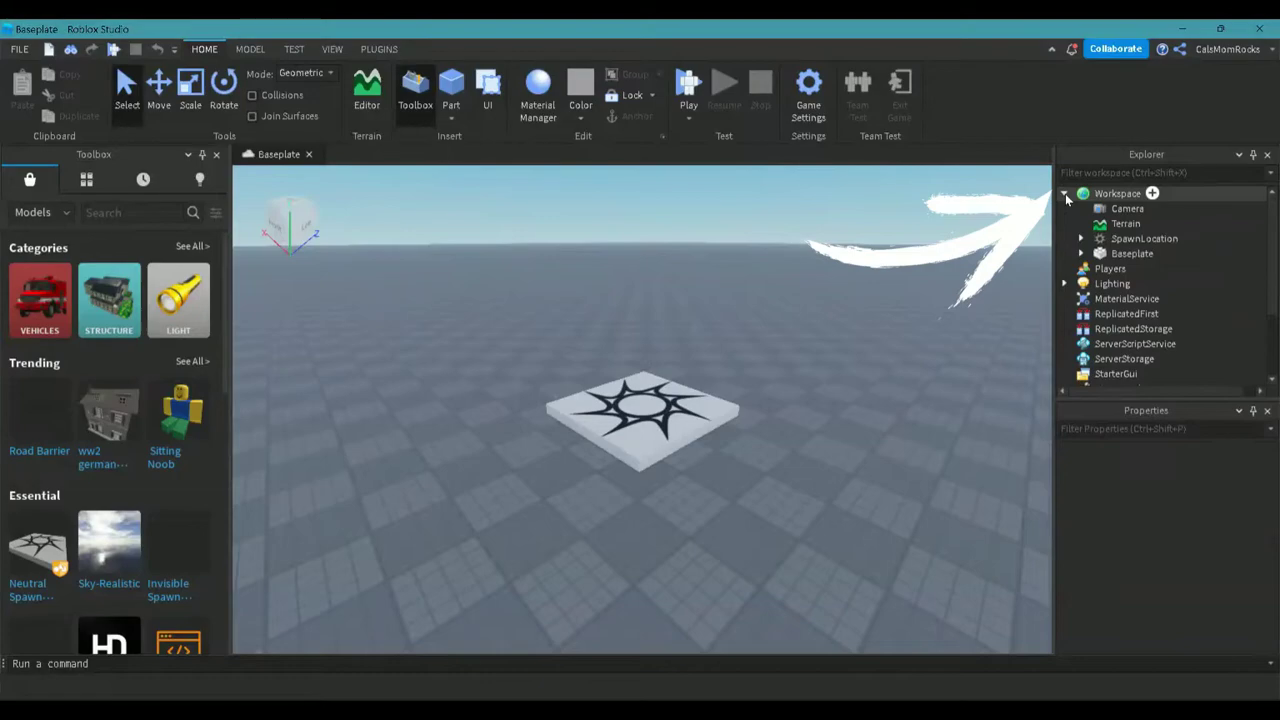
{"action": "left_click", "coordinate": [1146, 255]}
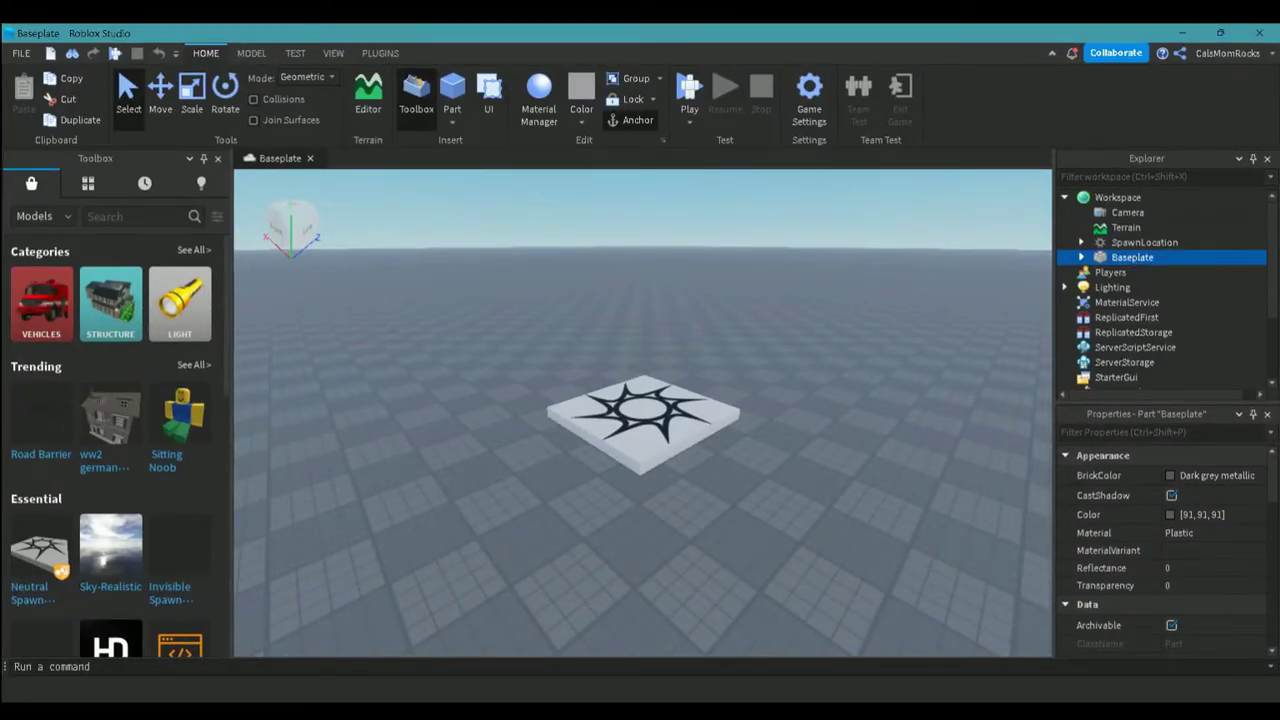
{"action": "key", "text": "Delete"}
Insert a block part and place it on the corner area of the spawn location
{"action": "scroll", "coordinate": [832, 487], "scroll_direction": "down", "scroll_amount": 2}
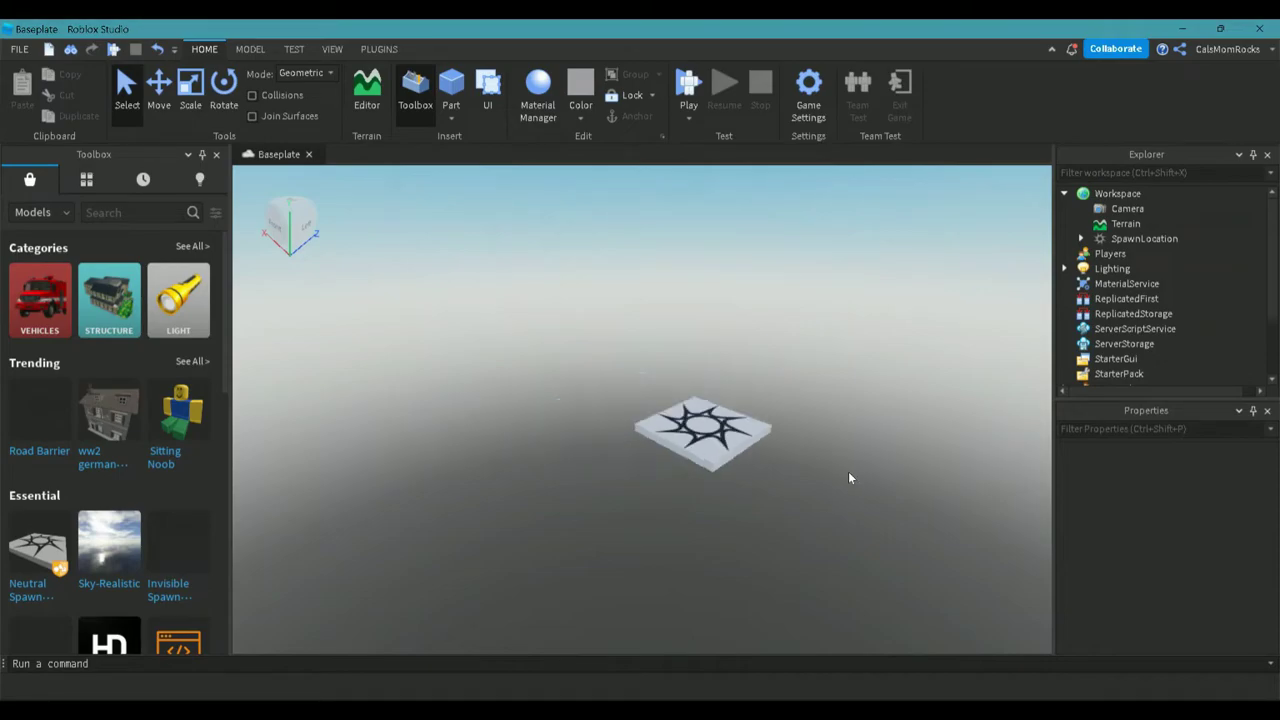
{"action": "scroll", "coordinate": [848, 477], "scroll_direction": "down", "scroll_amount": 1}
{"action": "right_click_drag", "start_coordinate": [881, 484], "coordinate": [883, 487]}
{"action": "scroll", "coordinate": [883, 488], "scroll_direction": "up", "scroll_amount": 3}
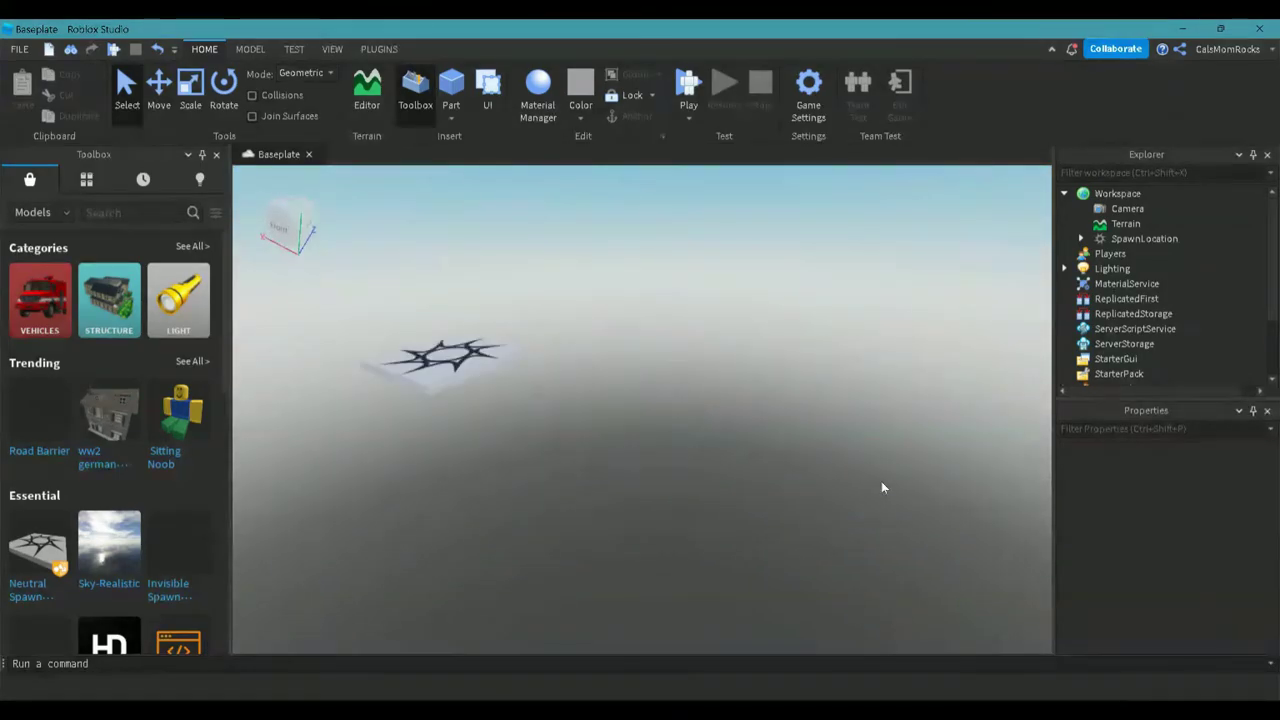
{"action": "right_click_drag", "start_coordinate": [744, 486], "coordinate": [743, 488]}
{"action": "scroll", "coordinate": [742, 485], "scroll_direction": "up", "scroll_amount": 3}
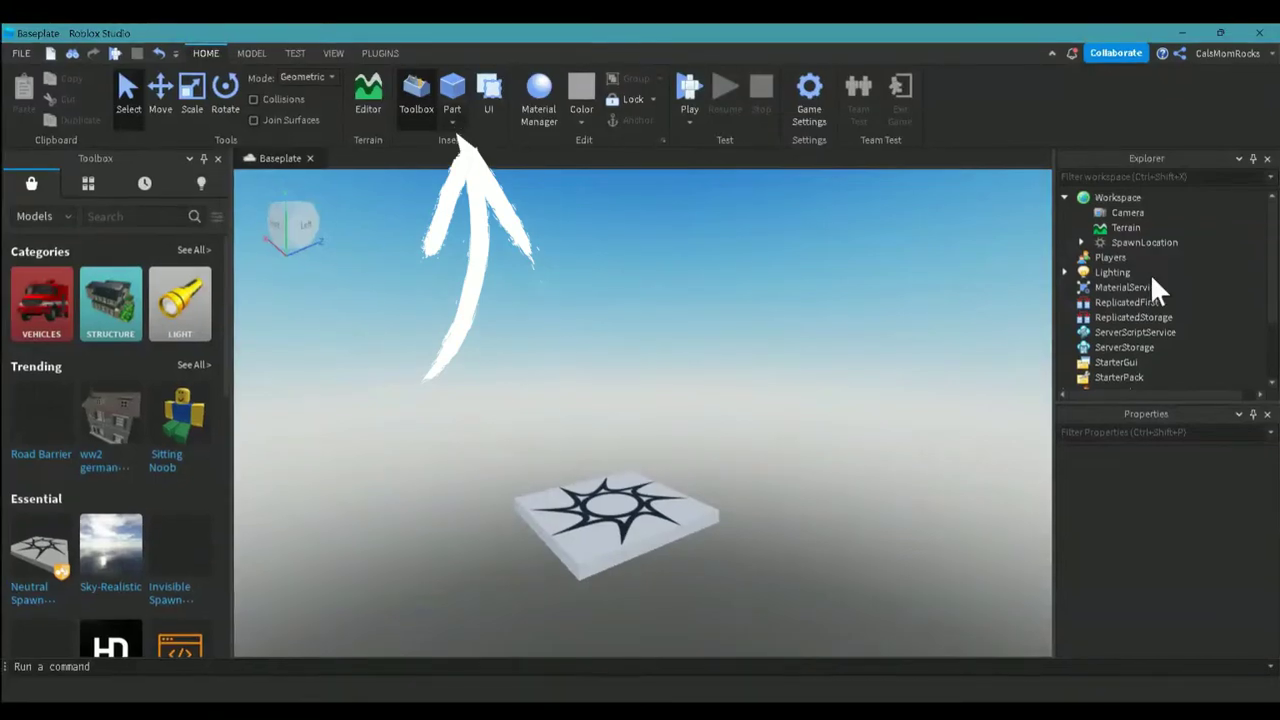
{"action": "left_click", "coordinate": [451, 88]}
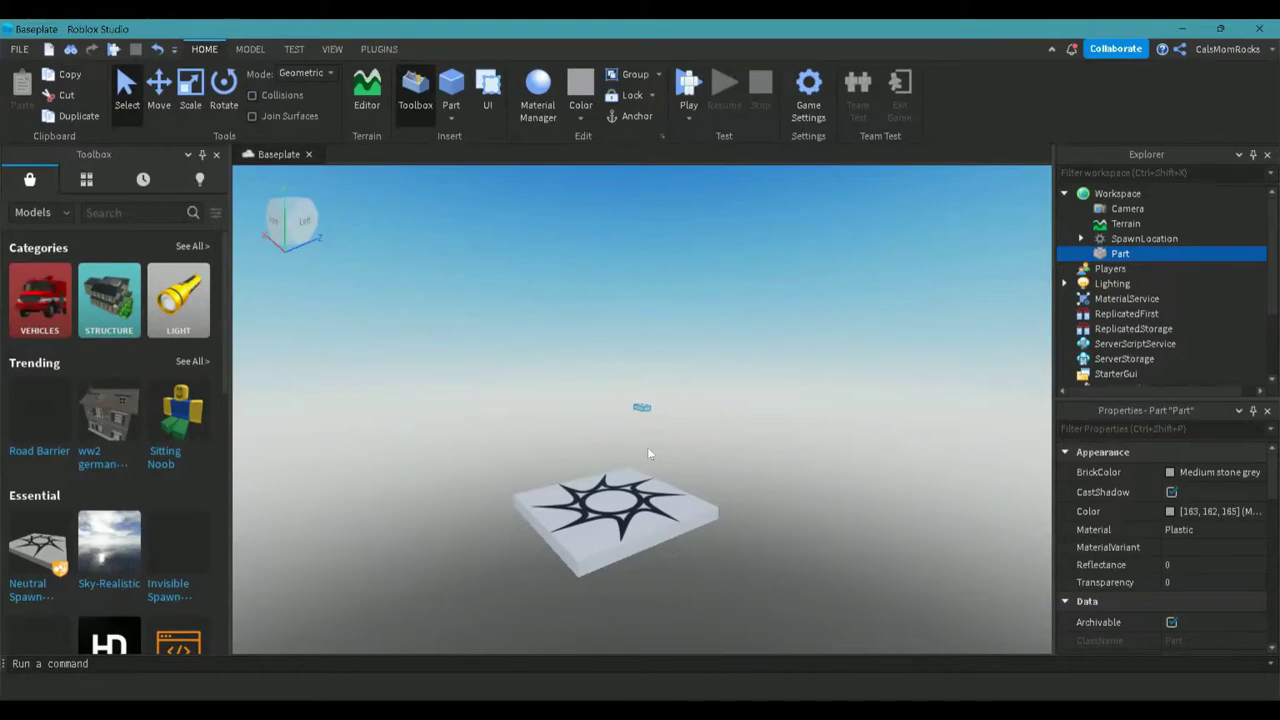
{"action": "key", "text": "f"}
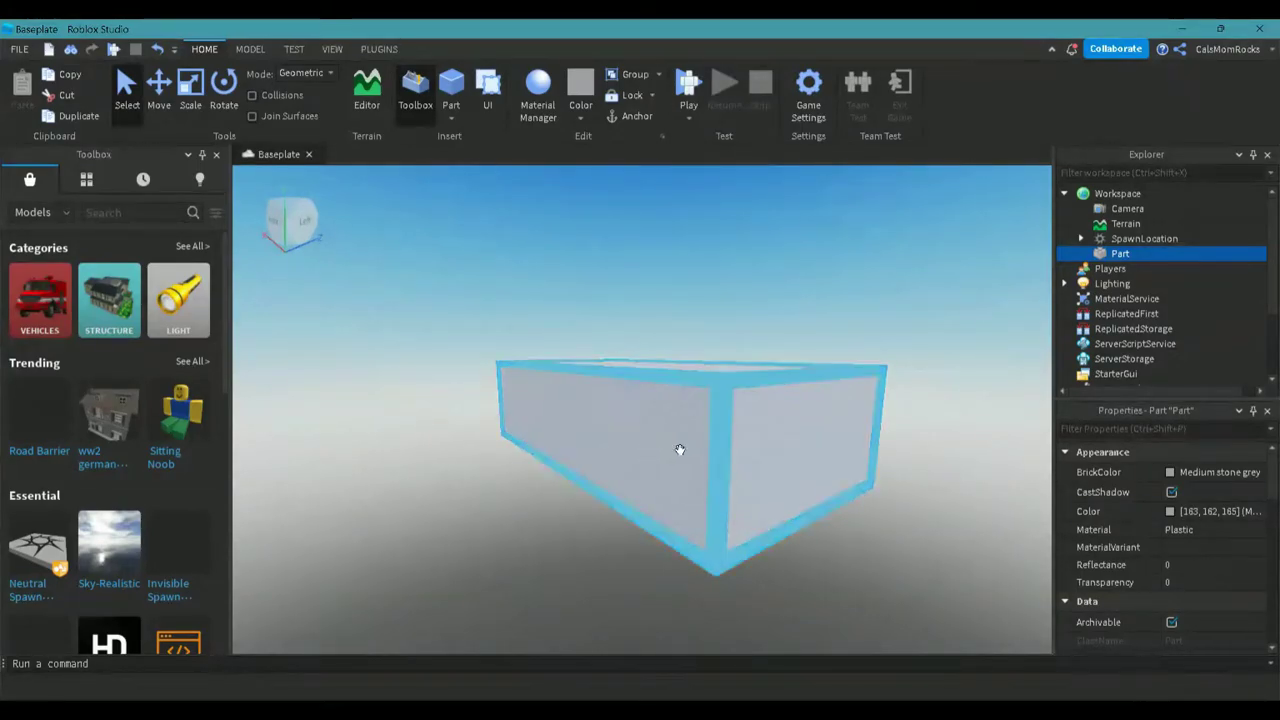
{"action": "scroll", "coordinate": [679, 449], "scroll_direction": "down", "scroll_amount": 10}
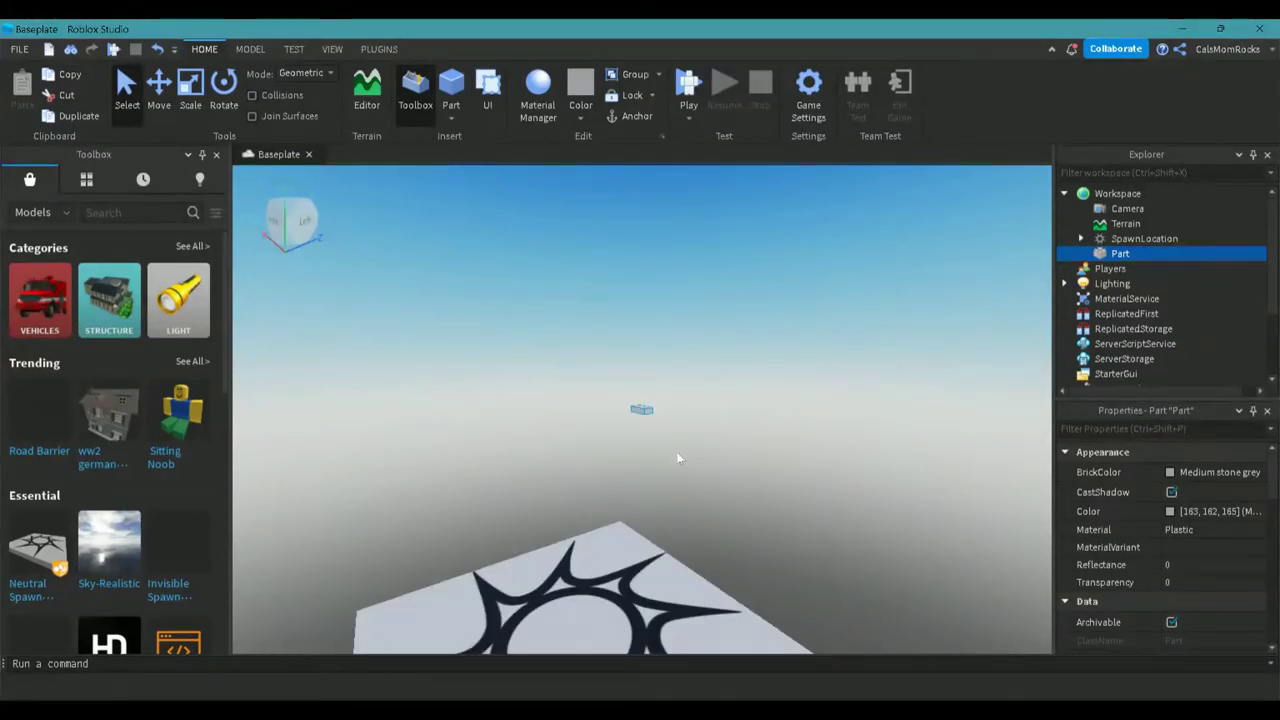
{"action": "left_click_drag", "start_coordinate": [632, 451], "coordinate": [590, 546]}
{"action": "scroll", "coordinate": [604, 566], "scroll_direction": "down", "scroll_amount": 3}
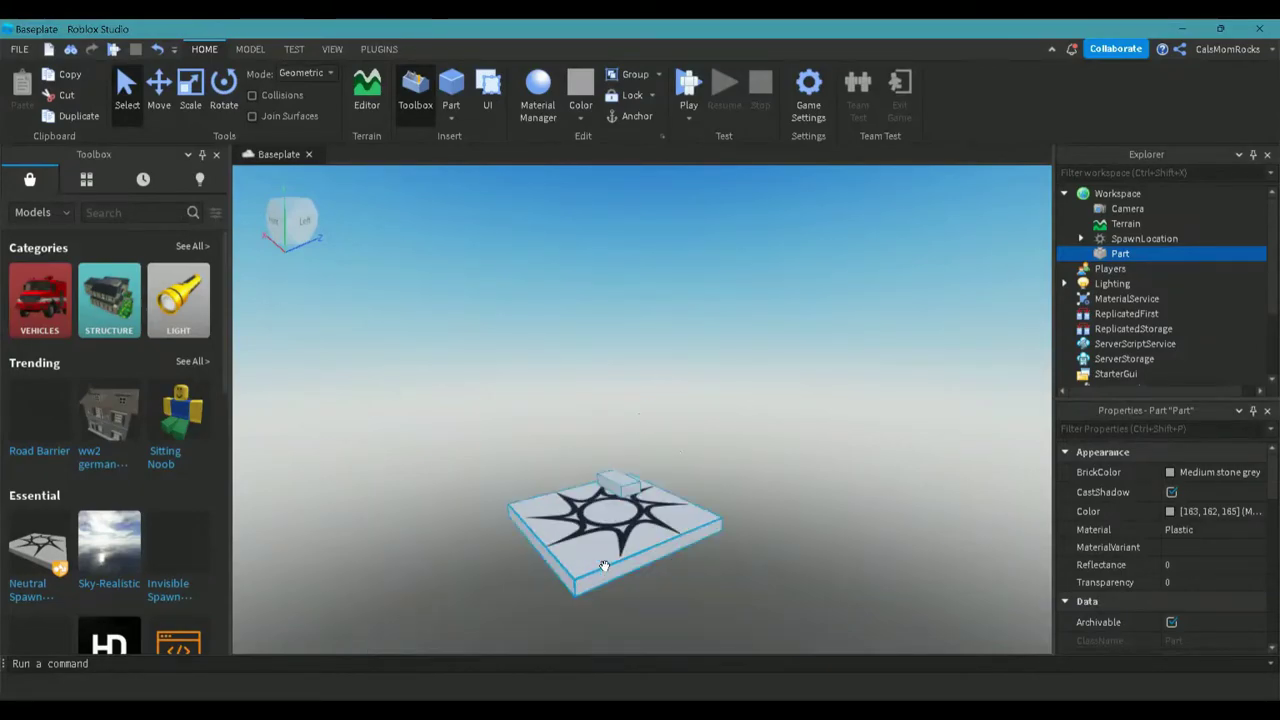
Examine the block on the spawn location from different angles, distances and heights
{"action": "scroll", "coordinate": [603, 568], "scroll_direction": "down", "scroll_amount": 5}
{"action": "scroll", "coordinate": [603, 570], "scroll_direction": "up", "scroll_amount": 5}
{"action": "scroll", "coordinate": [676, 585], "scroll_direction": "up", "scroll_amount": 2}
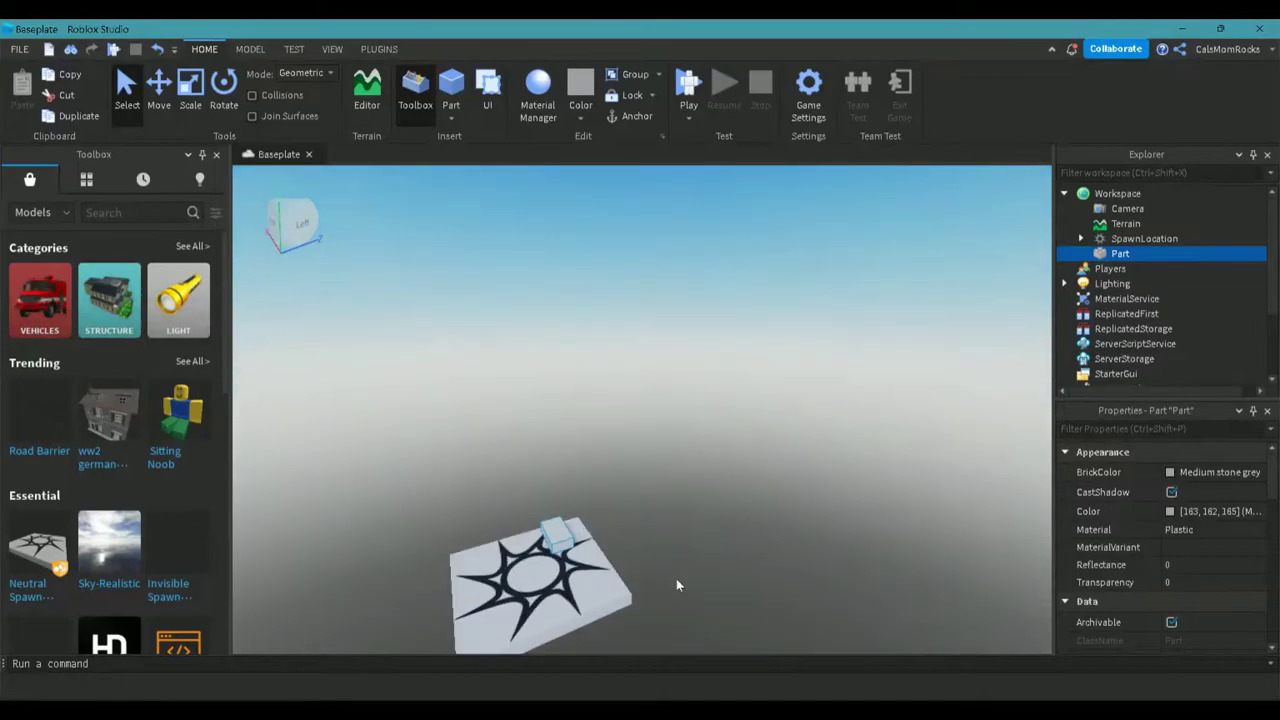
{"action": "scroll", "coordinate": [676, 579], "scroll_direction": "down", "scroll_amount": 2}
{"action": "right_click_drag", "start_coordinate": [676, 579], "coordinate": [678, 579]}
{"action": "key", "text": "a"}
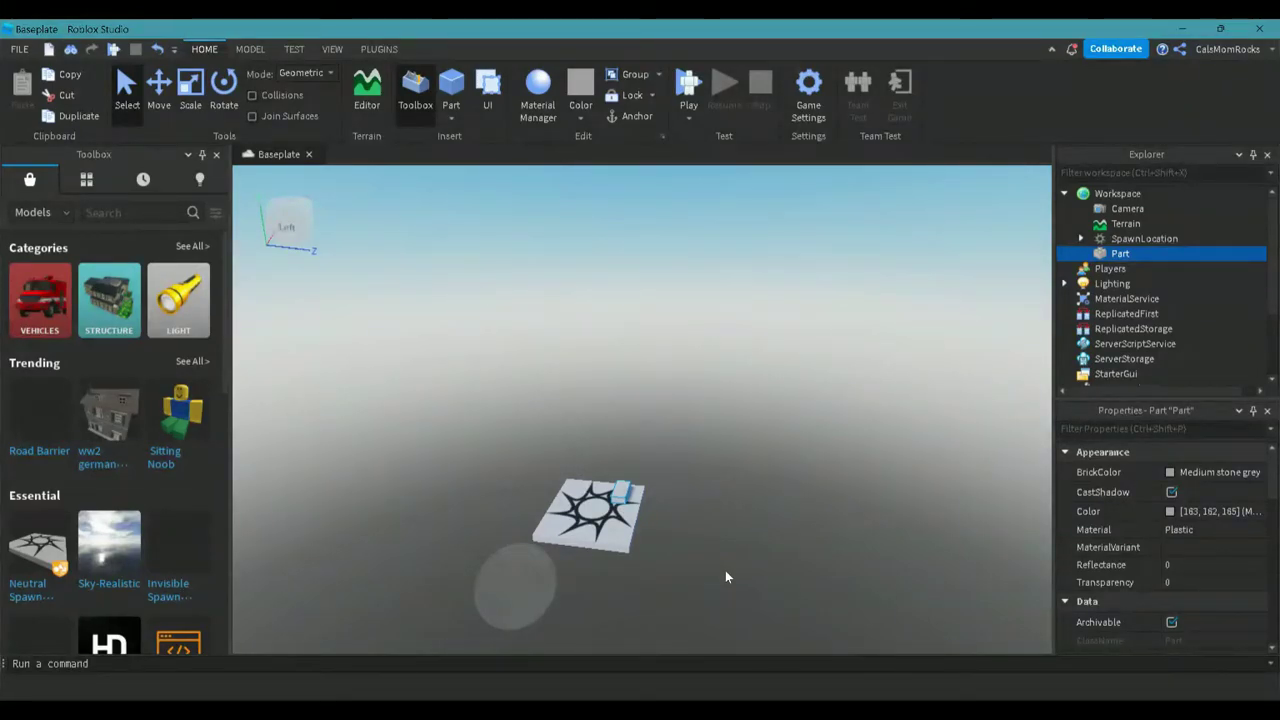
{"action": "key", "text": "w"}
{"action": "key", "text": "s"}
{"action": "key", "text": "a"}
{"action": "key", "text": "d"}
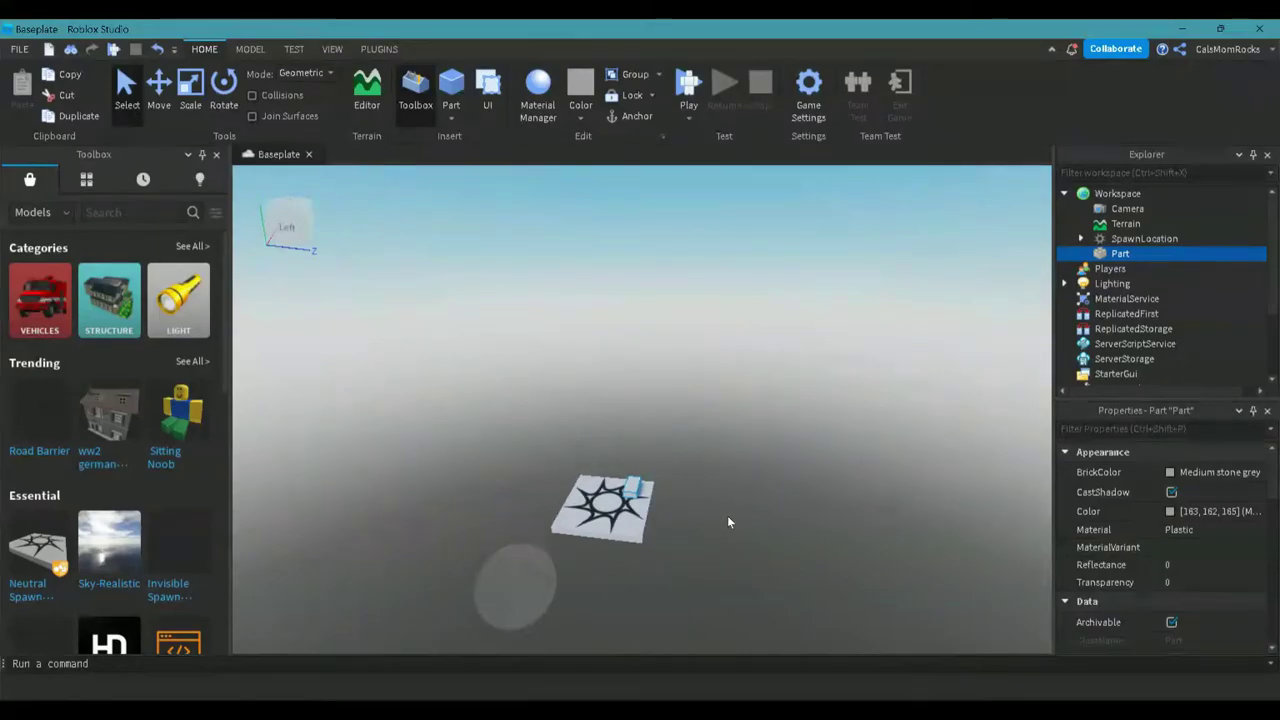
{"action": "right_click_drag", "start_coordinate": [728, 517], "coordinate": [728, 517]}
{"action": "key", "text": "w"}
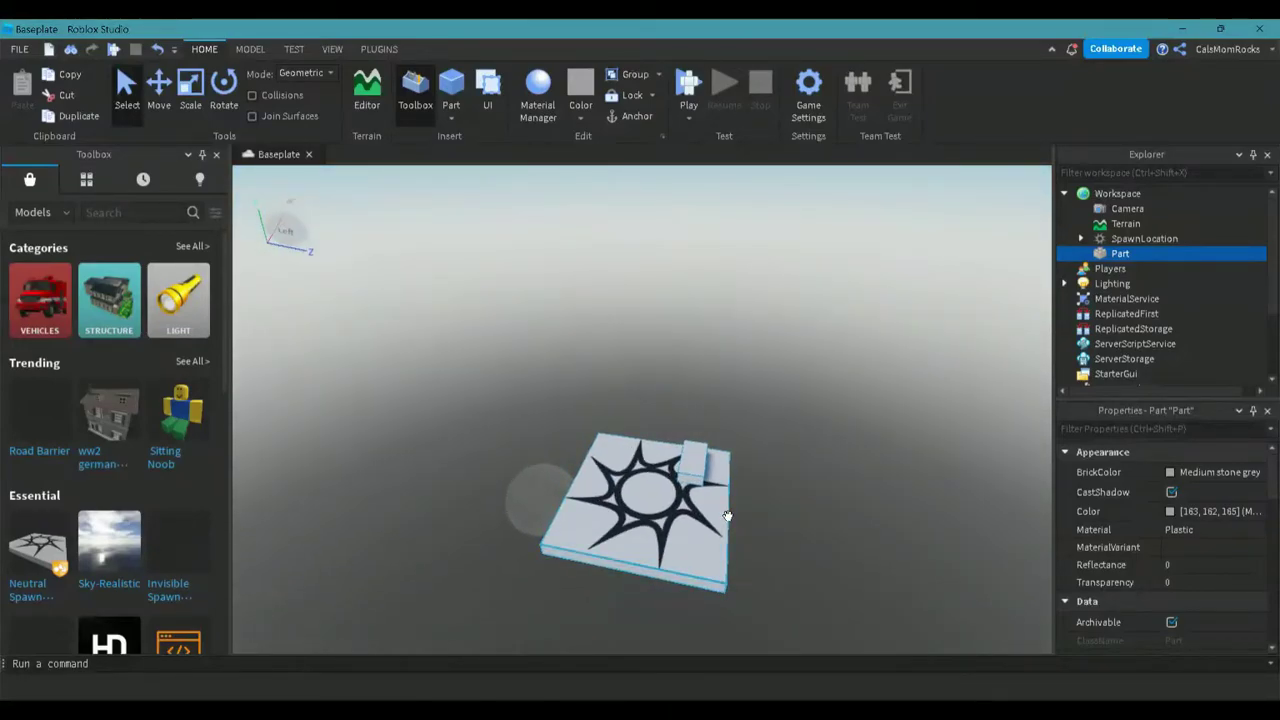
{"action": "key", "text": "q"}
{"action": "key", "text": "e"}
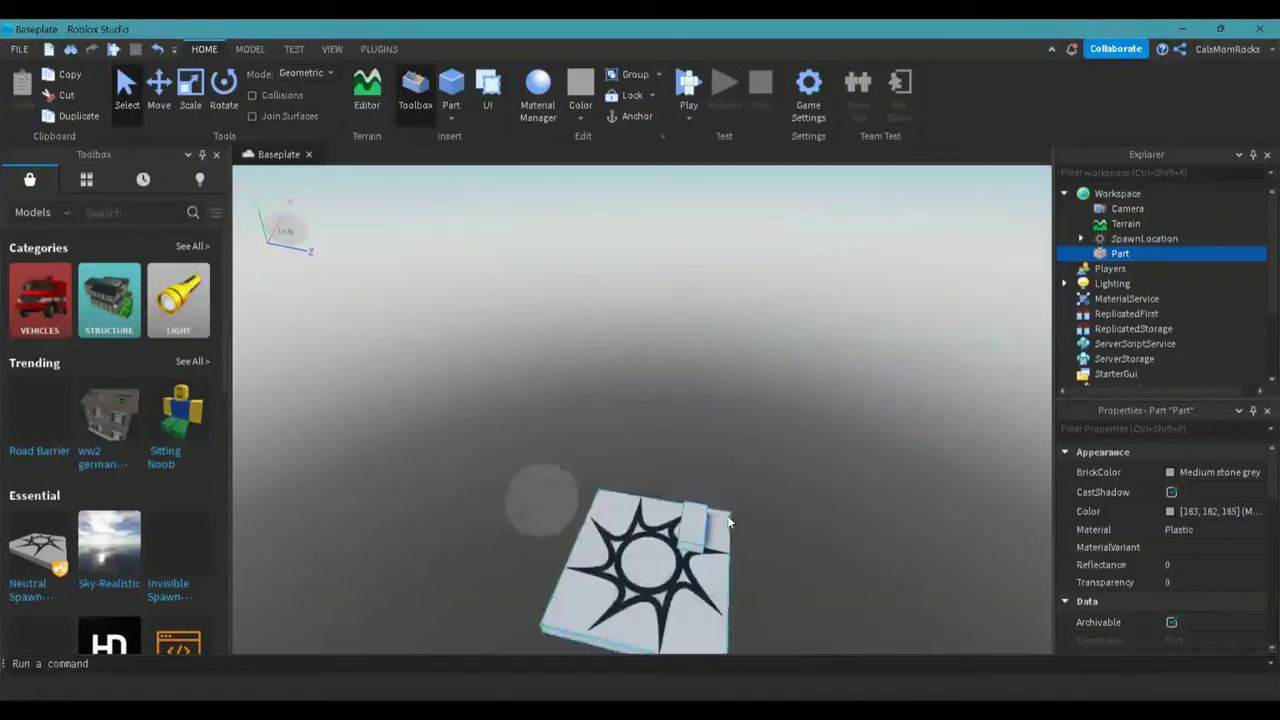
{"action": "key", "text": "q"}
Reposition the block at the centre of the spawn location
{"action": "right_click_drag", "start_coordinate": [742, 512], "coordinate": [750, 506]}
{"action": "left_click_drag", "start_coordinate": [708, 428], "coordinate": [678, 466]}
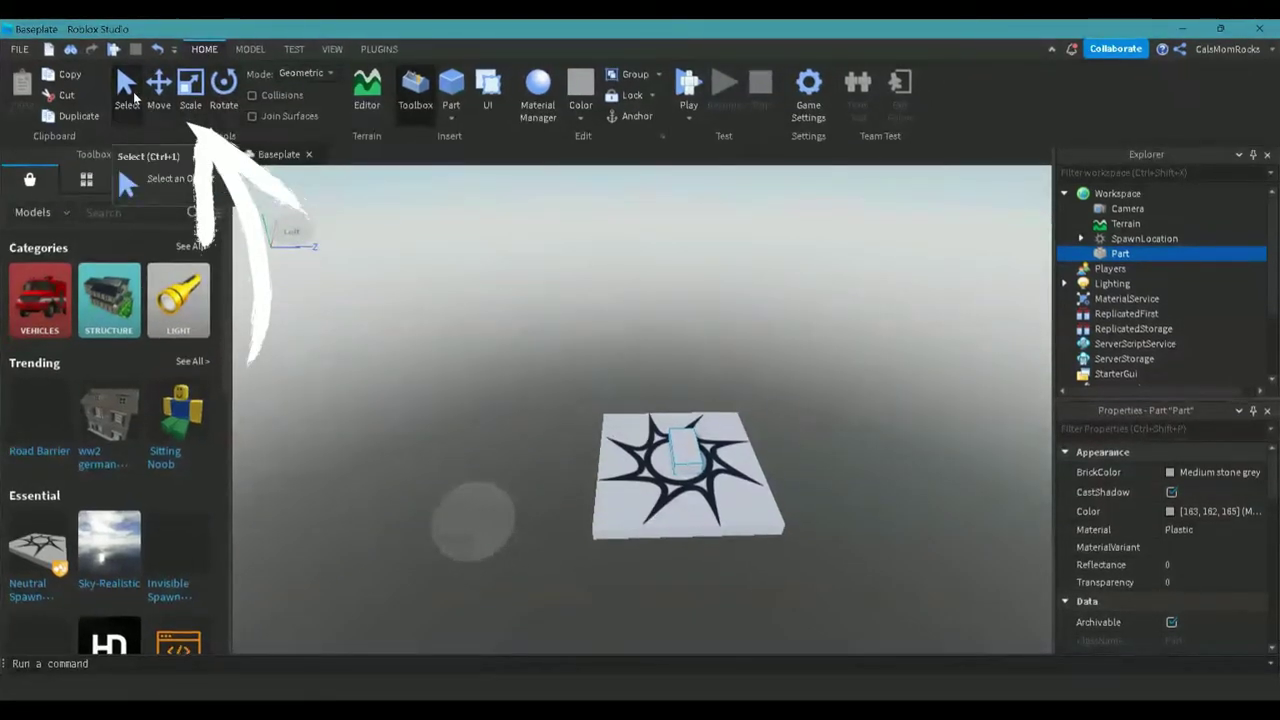
{"action": "left_click", "coordinate": [158, 88]}
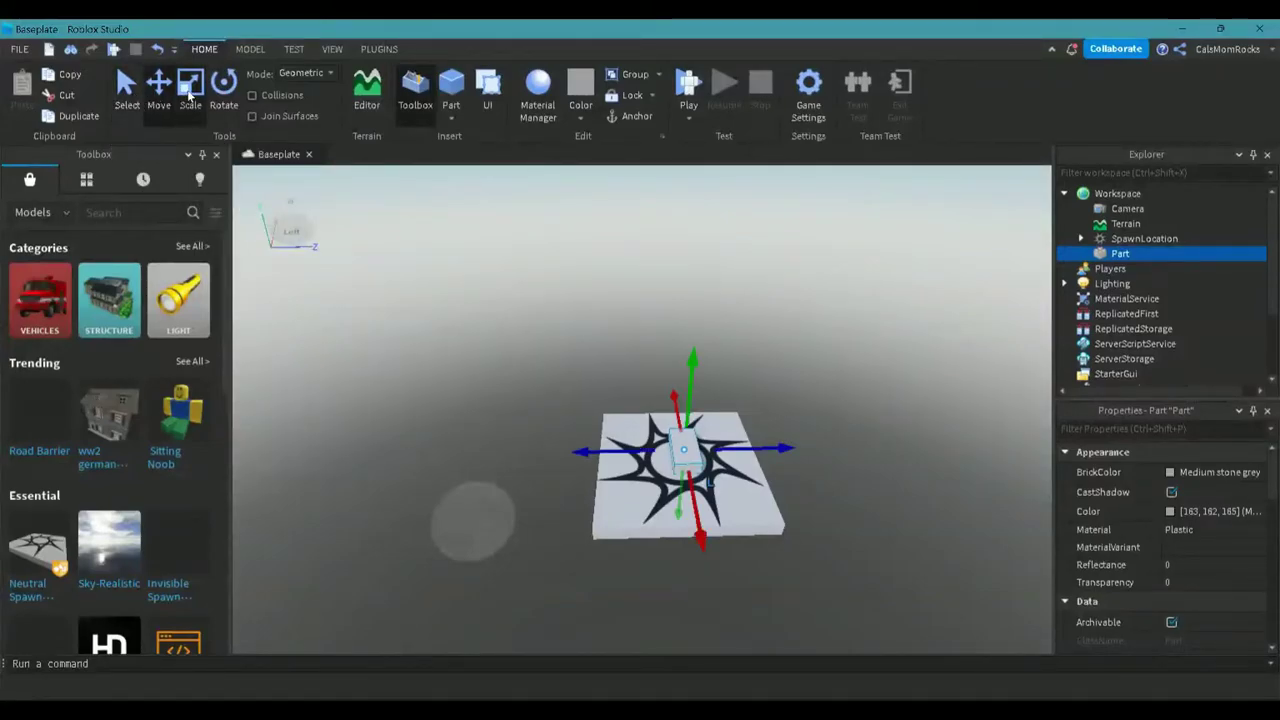
{"action": "left_click", "coordinate": [189, 92]}
{"action": "left_click", "coordinate": [225, 90]}
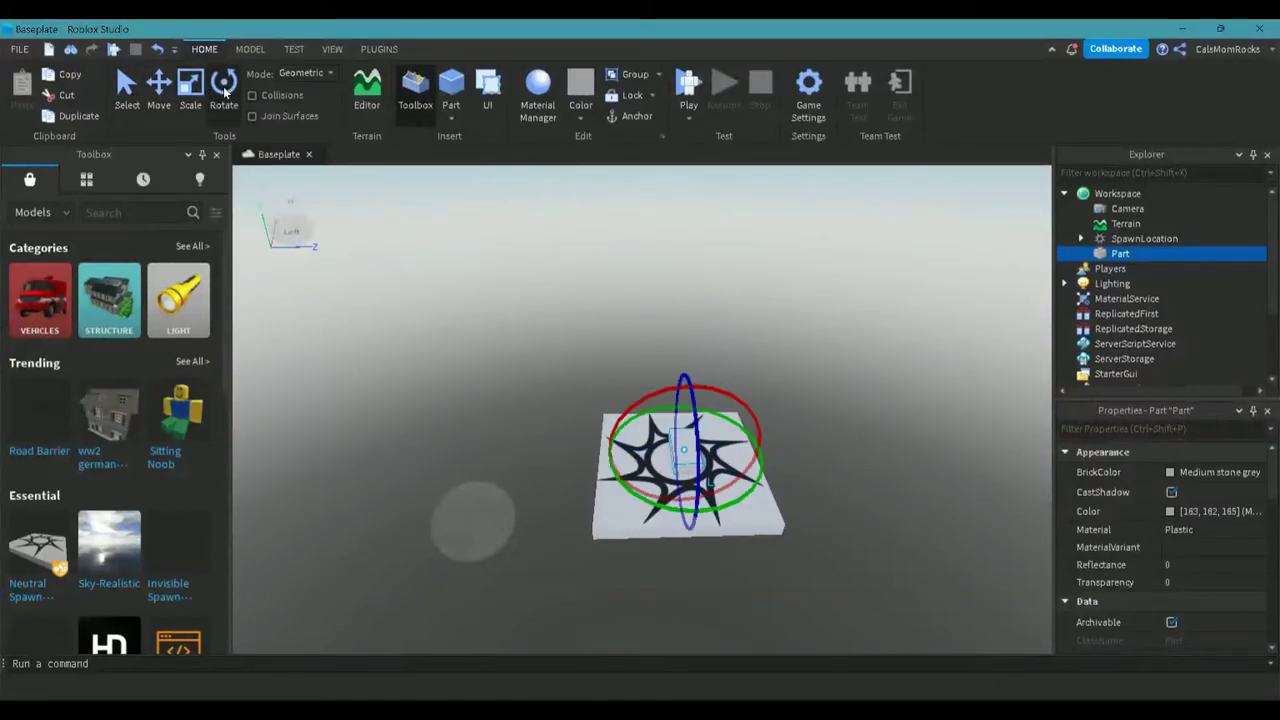
{"action": "left_click", "coordinate": [157, 90]}
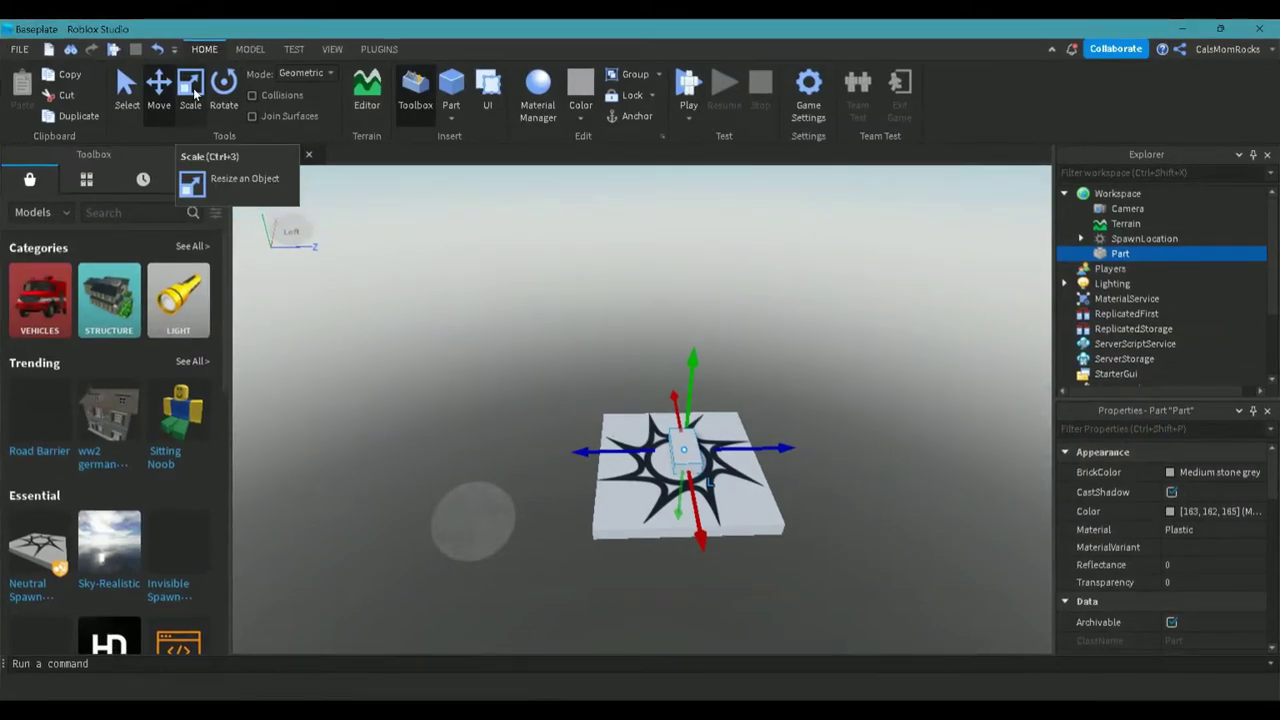
Scale the block up in length, width and height until it covers about half of the spawn location
{"action": "left_click", "coordinate": [191, 88]}
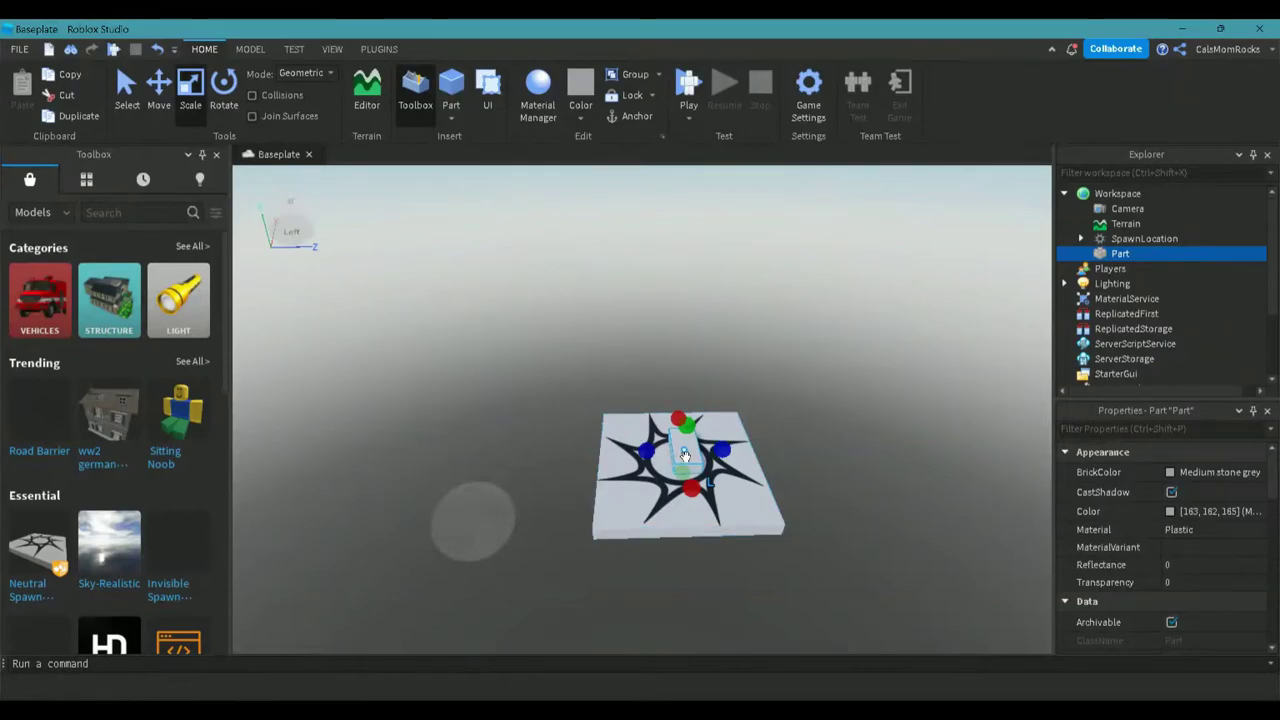
{"action": "left_click_drag", "start_coordinate": [685, 455], "coordinate": [735, 511]}
{"action": "mouse_move", "coordinate": [723, 434]}
{"action": "left_mouse_down"}
{"action": "mouse_move", "coordinate": [734, 371]}
{"action": "mouse_move", "coordinate": [728, 416]}
{"action": "left_mouse_up"}
{"action": "left_click_drag", "start_coordinate": [794, 449], "coordinate": [849, 448]}
{"action": "right_click_drag", "start_coordinate": [688, 583], "coordinate": [688, 583]}
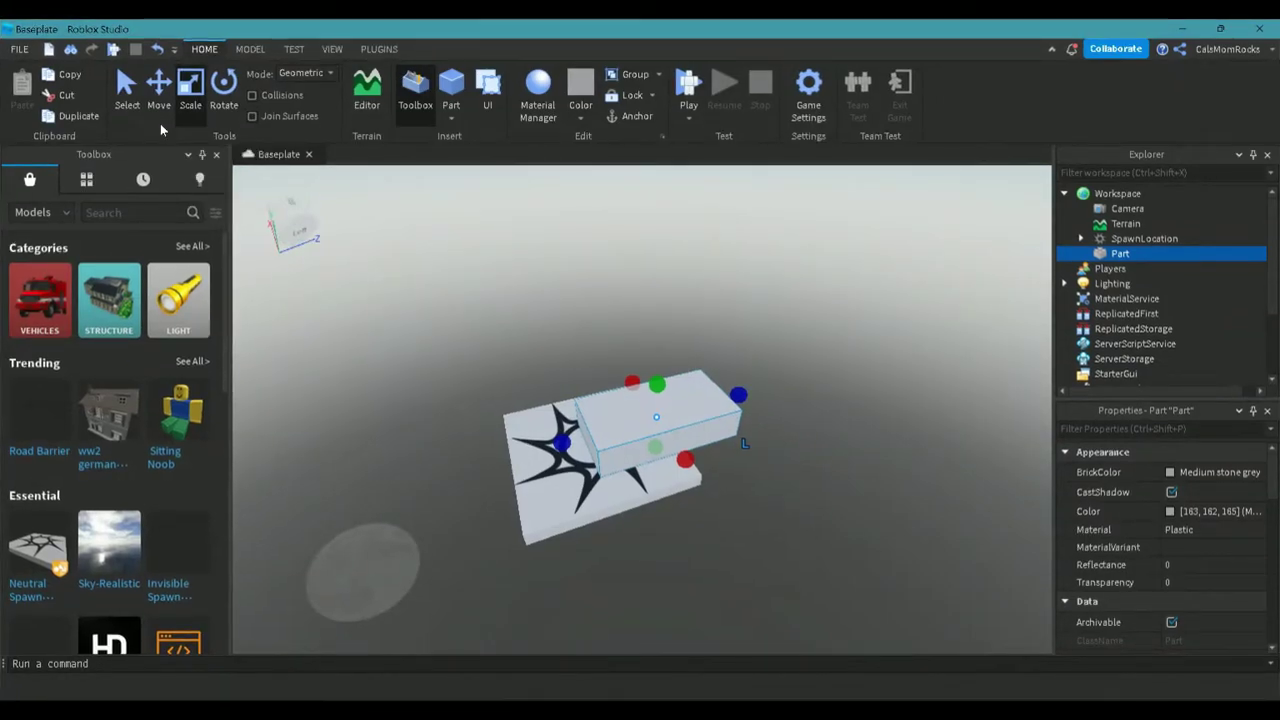
Move the enlarged block along its axes until it is off the spawn location and floats beside it
{"action": "left_click", "coordinate": [161, 88]}
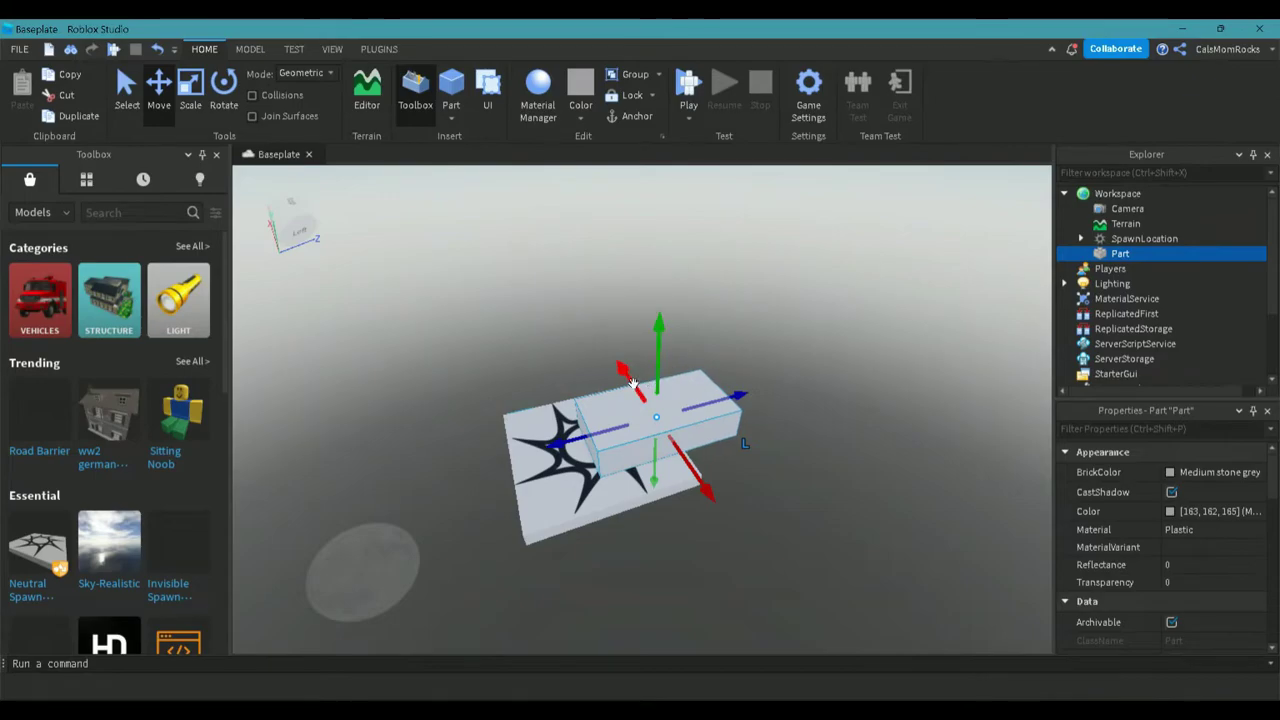
{"action": "left_click_drag", "start_coordinate": [658, 382], "coordinate": [659, 347]}
{"action": "mouse_move", "coordinate": [682, 428]}
{"action": "left_mouse_down"}
{"action": "mouse_move", "coordinate": [700, 451]}
{"action": "mouse_move", "coordinate": [668, 412]}
{"action": "left_mouse_up"}
{"action": "left_click_drag", "start_coordinate": [557, 426], "coordinate": [683, 397]}
{"action": "right_click_drag", "start_coordinate": [766, 517], "coordinate": [765, 517]}
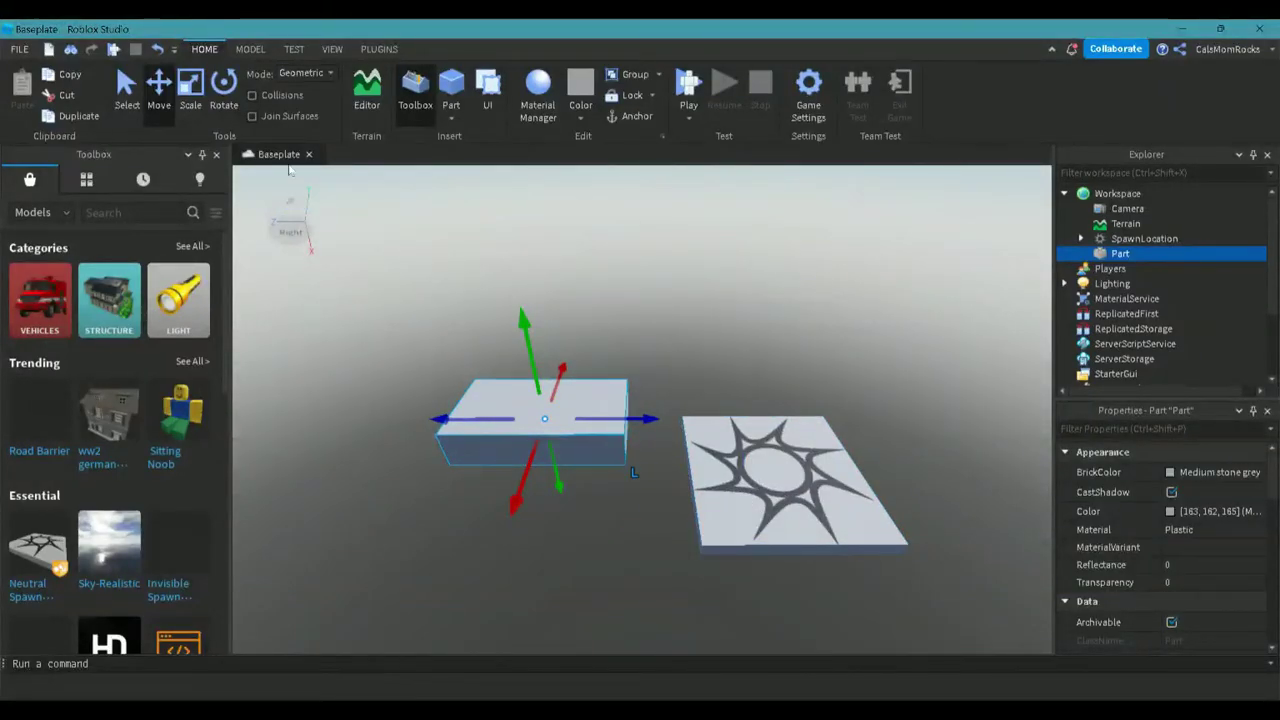
Rotate the block so that it lies diagonally to the spawn location, and return to the Select tool
{"action": "left_click", "coordinate": [225, 88]}
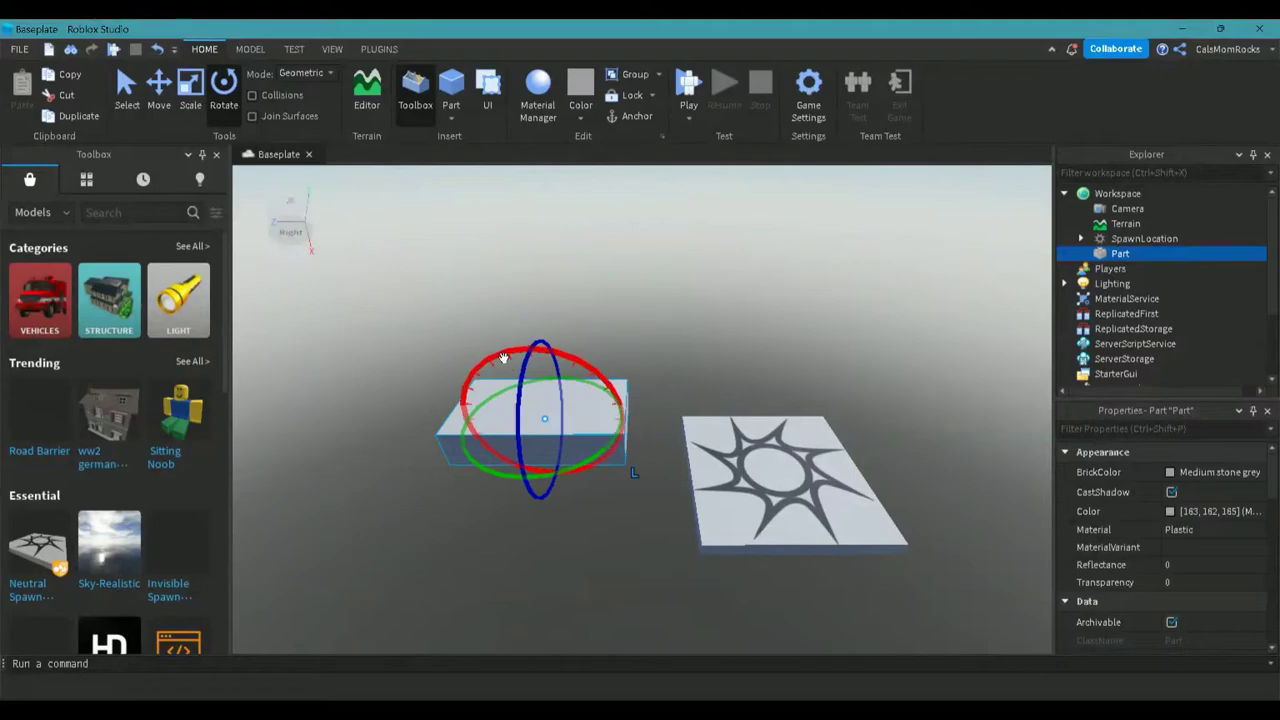
{"action": "left_click_drag", "start_coordinate": [503, 357], "coordinate": [535, 458]}
{"action": "right_click_drag", "start_coordinate": [671, 527], "coordinate": [660, 564]}
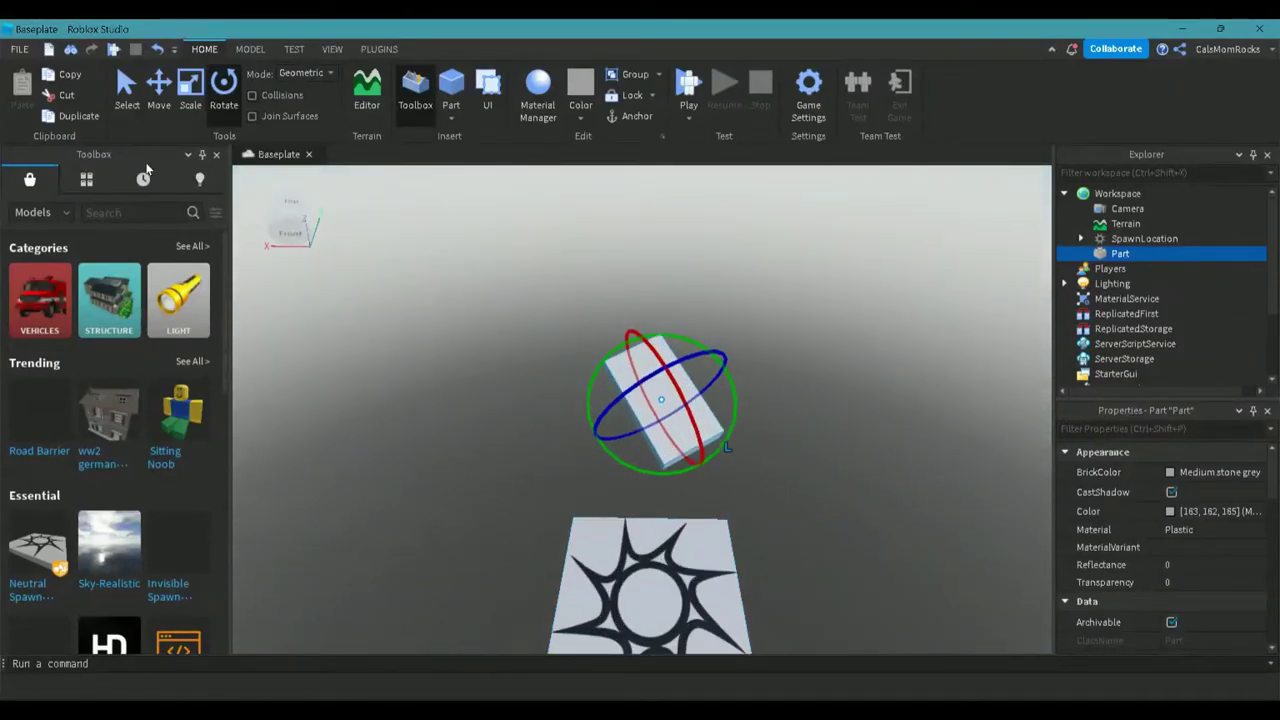
{"action": "left_click", "coordinate": [127, 92]}
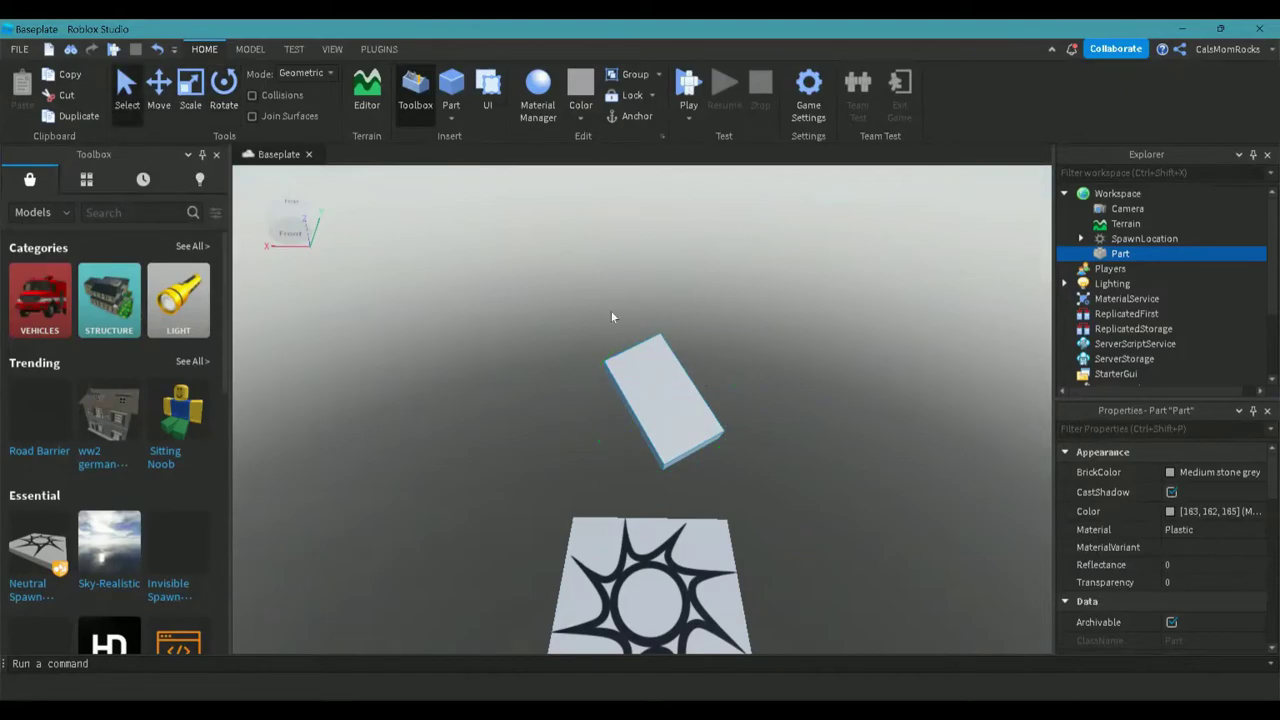
Set the block's color to New Yeller
{"action": "right_click_drag", "start_coordinate": [859, 497], "coordinate": [864, 508]}
{"action": "scroll", "coordinate": [864, 501], "scroll_direction": "down", "scroll_amount": 3}
{"action": "key", "text": "f"}
{"action": "right_click_drag", "start_coordinate": [865, 502], "coordinate": [865, 508]}
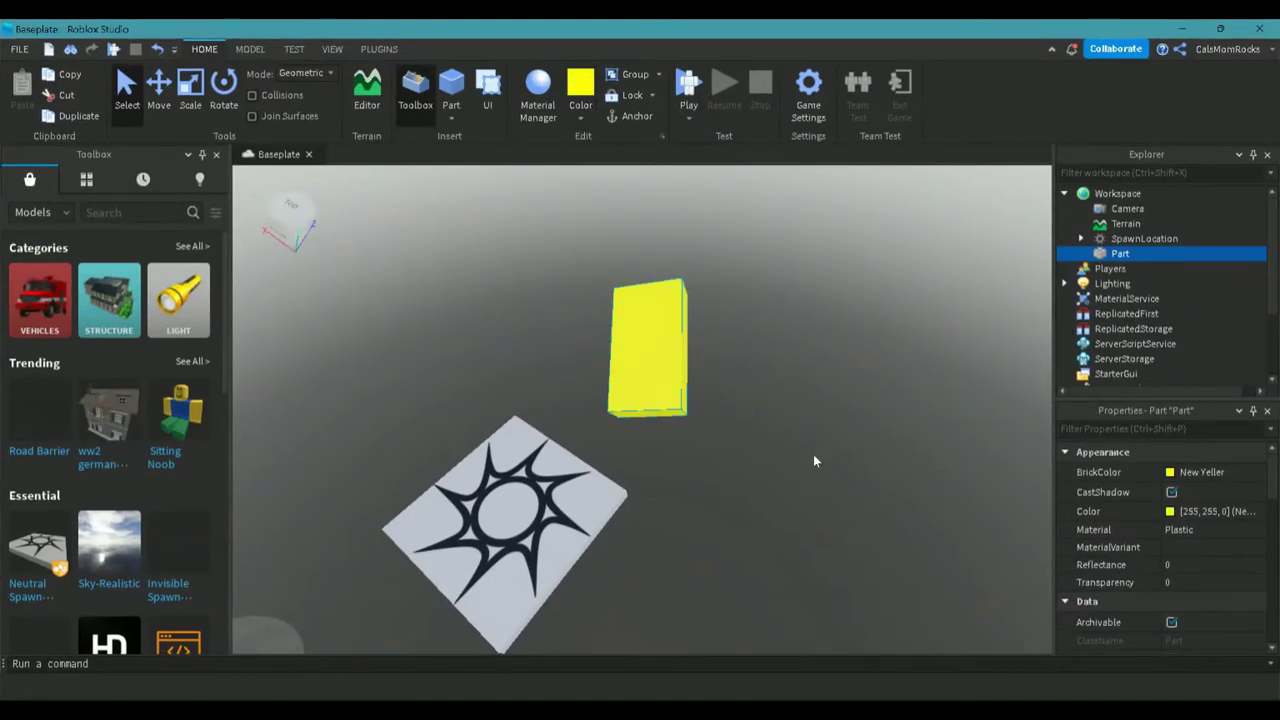
Insert a sphere part into the scene near the spawn location and the yellow block
{"action": "right_click_drag", "start_coordinate": [813, 454], "coordinate": [799, 492]}
{"action": "scroll", "coordinate": [799, 486], "scroll_direction": "down", "scroll_amount": 3}
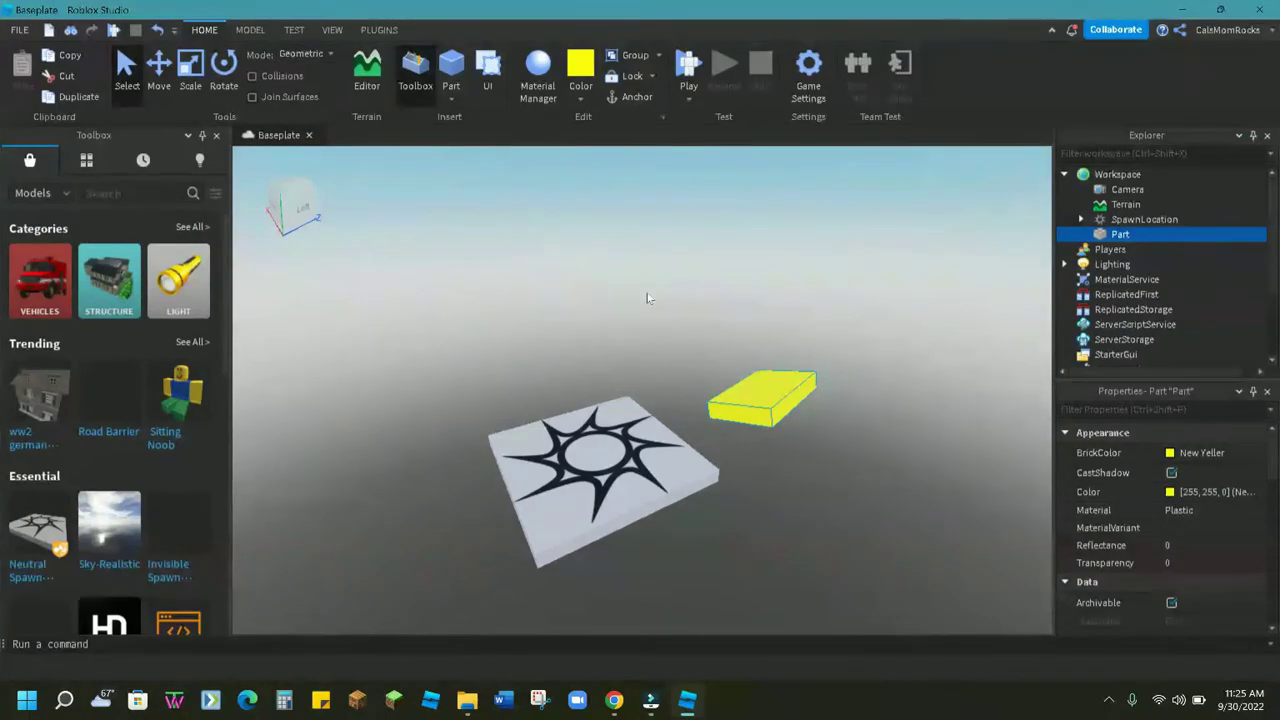
{"action": "left_click", "coordinate": [455, 97]}
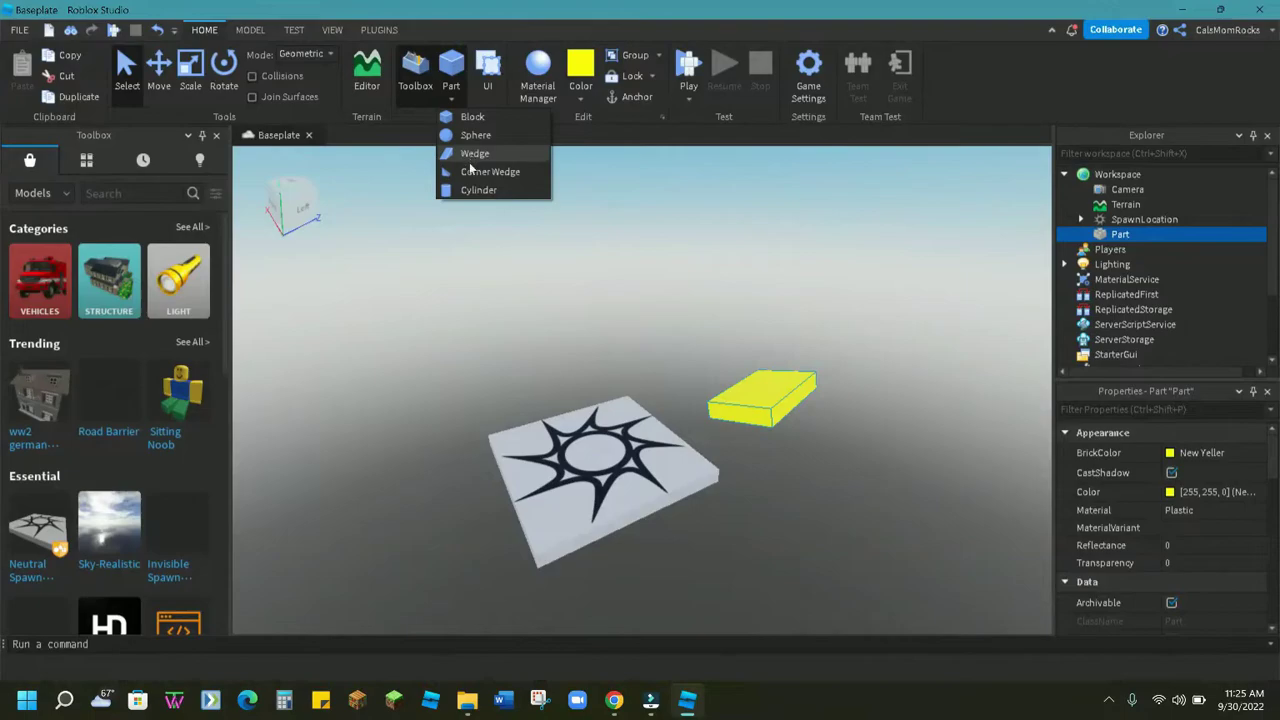
{"action": "left_click", "coordinate": [478, 135]}
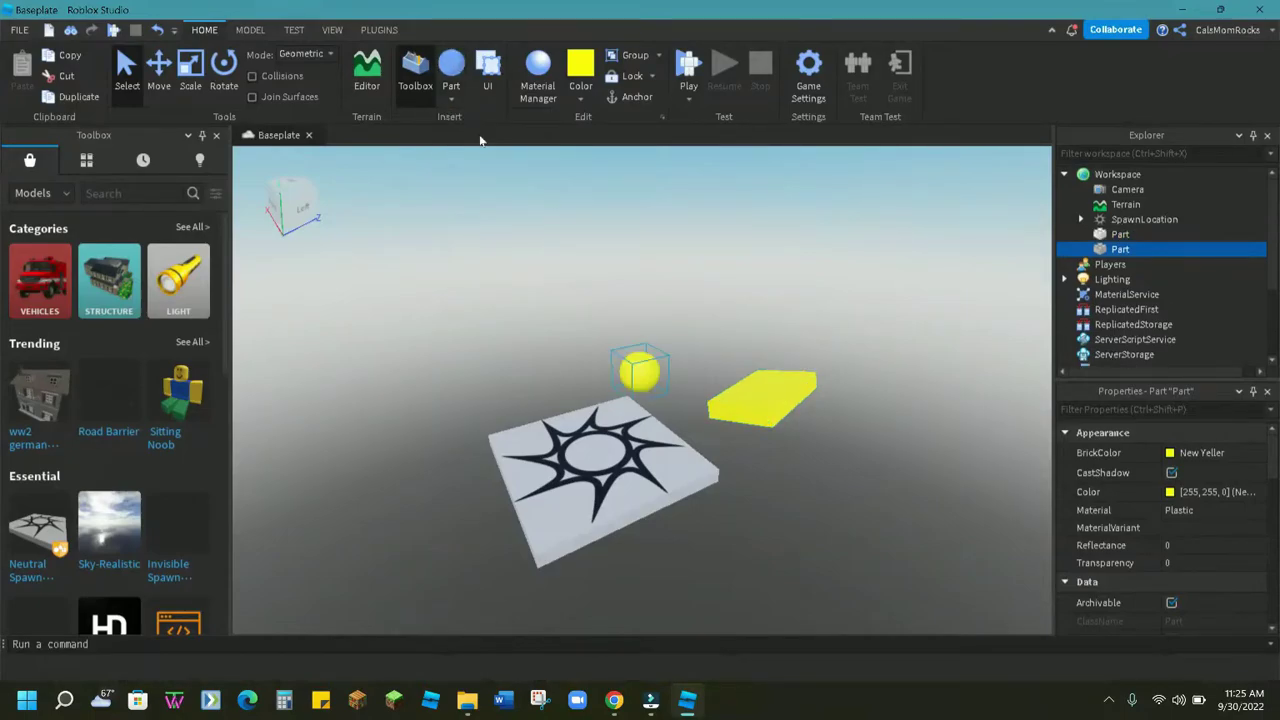
Insert a wedge, a corner wedge and a cylinder part into the scene
{"action": "left_click", "coordinate": [448, 103]}
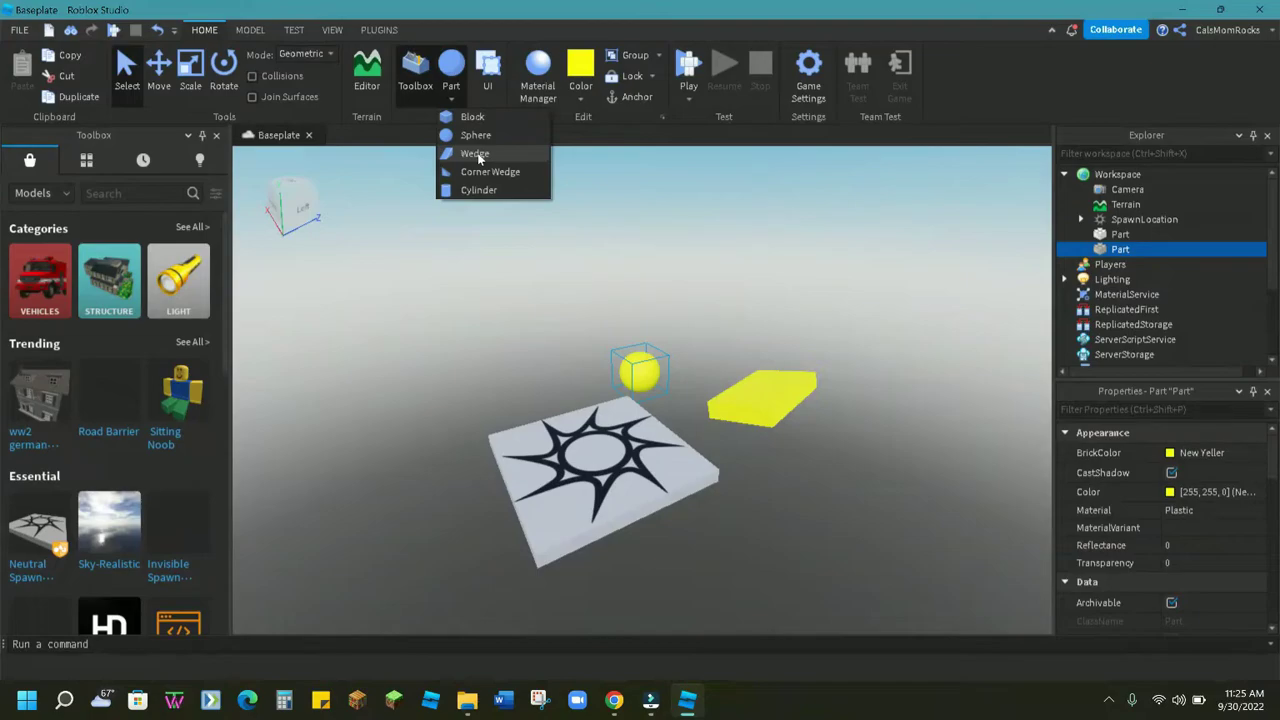
{"action": "left_click", "coordinate": [476, 154]}
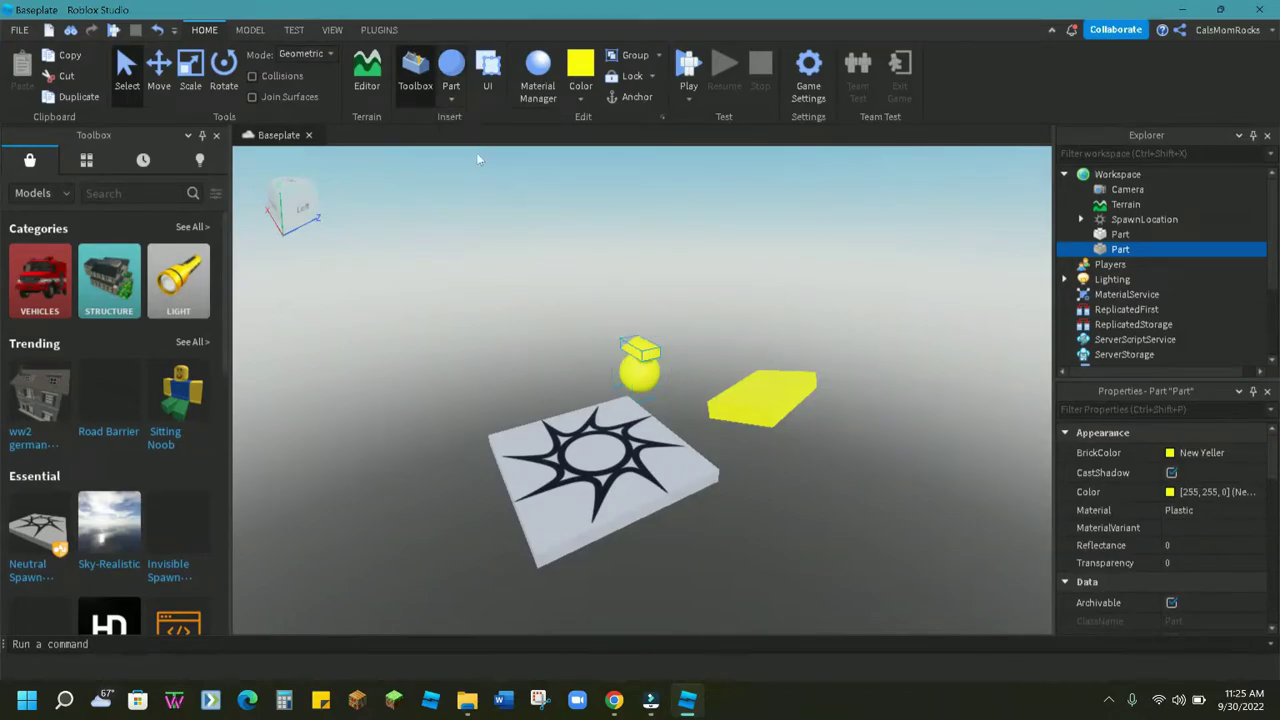
{"action": "left_click", "coordinate": [450, 101]}
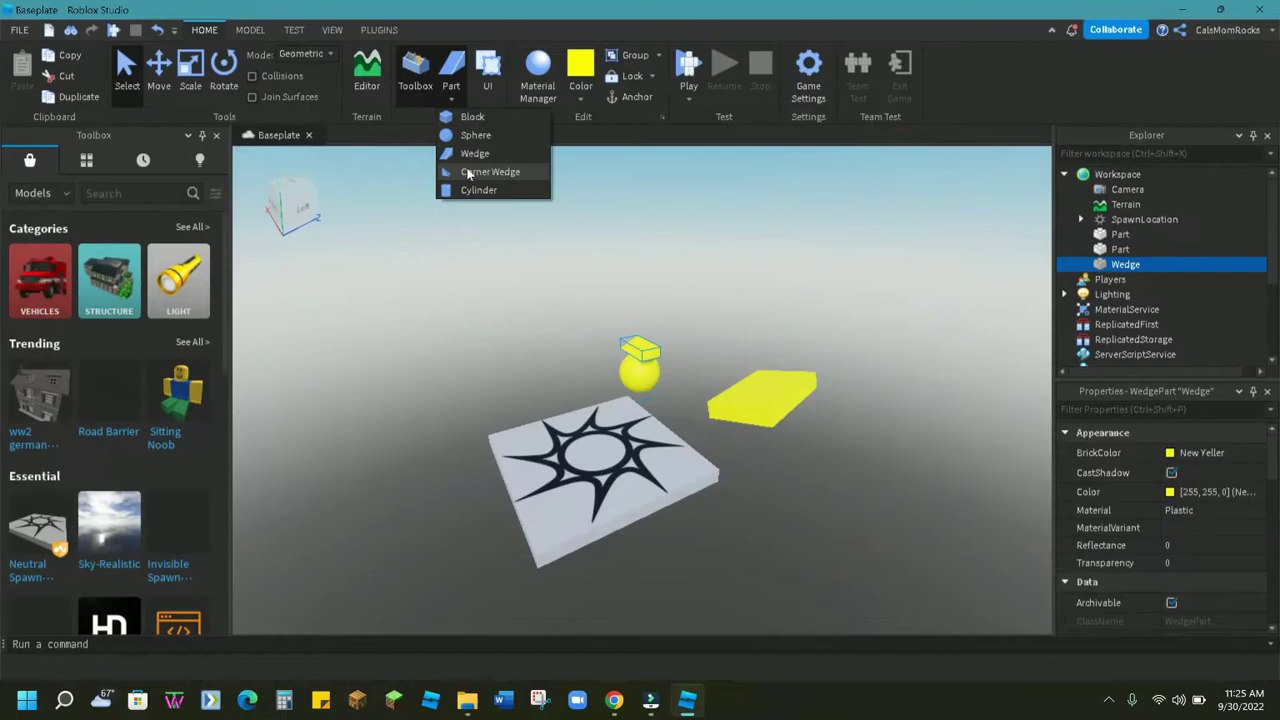
{"action": "left_click", "coordinate": [467, 173]}
{"action": "left_click", "coordinate": [446, 97]}
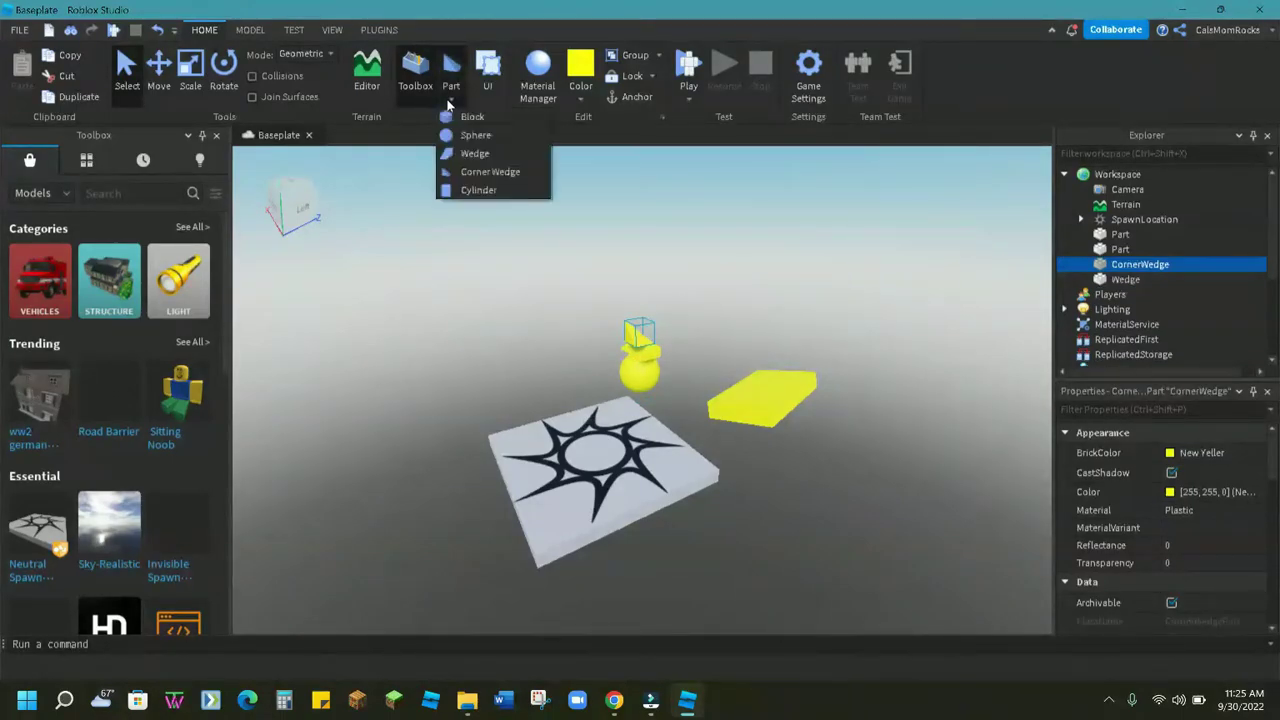
{"action": "left_click", "coordinate": [475, 190]}
Move the cylinder along its axes so that it floats just beyond the far end of the yellow block
{"action": "right_click_drag", "start_coordinate": [569, 390], "coordinate": [569, 390]}
{"action": "key", "text": "d"}
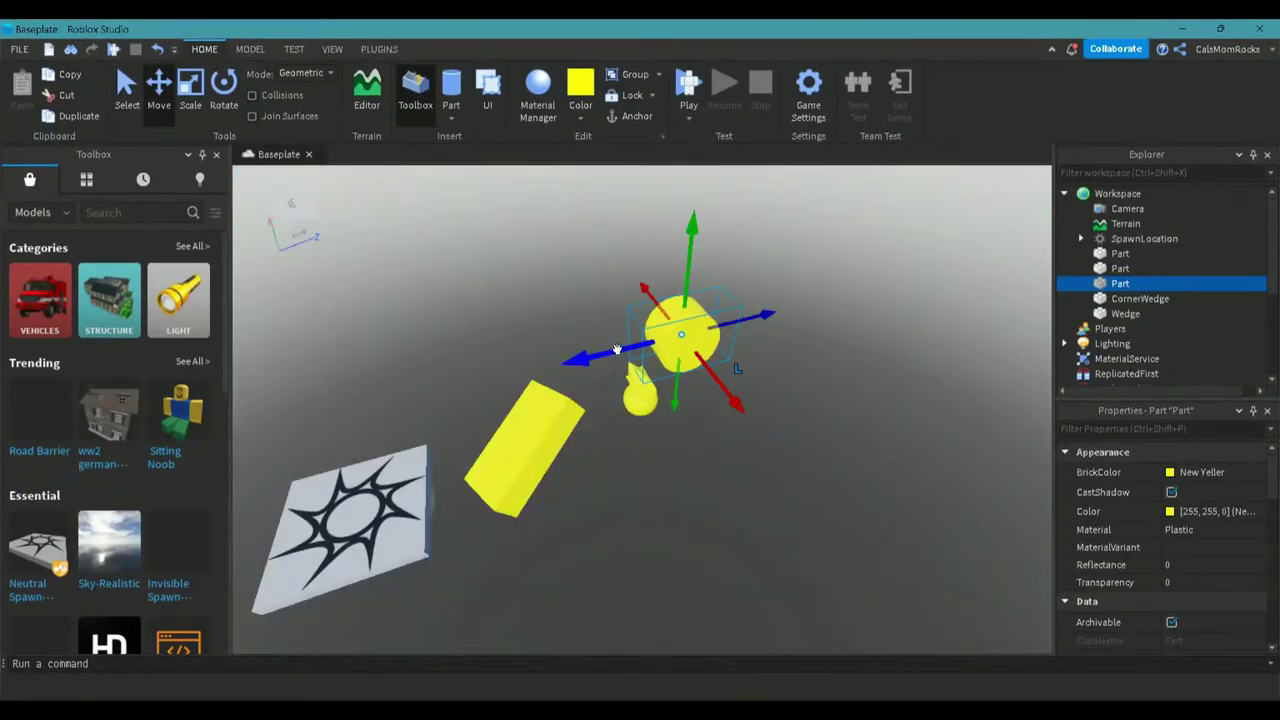
{"action": "left_click_drag", "start_coordinate": [617, 349], "coordinate": [514, 309]}
{"action": "left_click_drag", "start_coordinate": [596, 307], "coordinate": [594, 231]}
{"action": "right_click_drag", "start_coordinate": [638, 448], "coordinate": [638, 448]}
{"action": "key", "text": "w"}
{"action": "scroll", "coordinate": [638, 444], "scroll_direction": "down", "scroll_amount": 5}
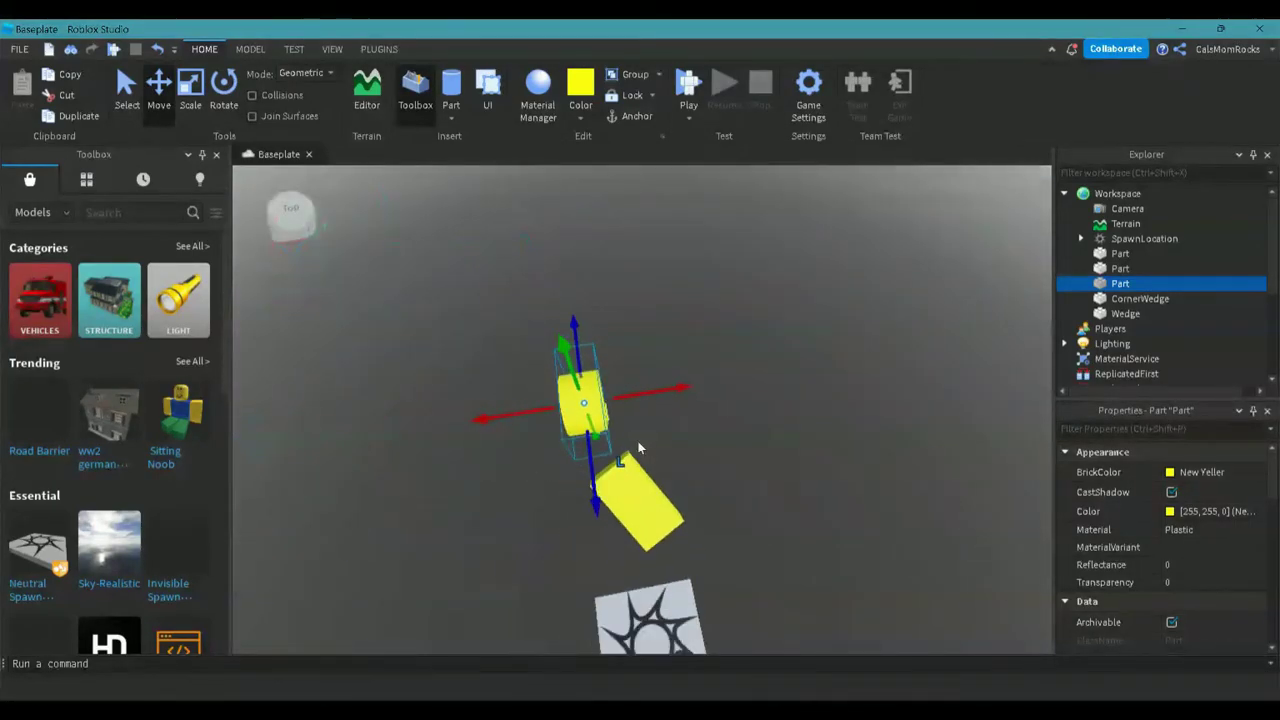
{"action": "left_click_drag", "start_coordinate": [567, 352], "coordinate": [573, 368]}
{"action": "right_click_drag", "start_coordinate": [772, 490], "coordinate": [762, 505]}
{"action": "scroll", "coordinate": [762, 505], "scroll_direction": "up", "scroll_amount": 5}
{"action": "scroll", "coordinate": [762, 504], "scroll_direction": "down", "scroll_amount": 10}
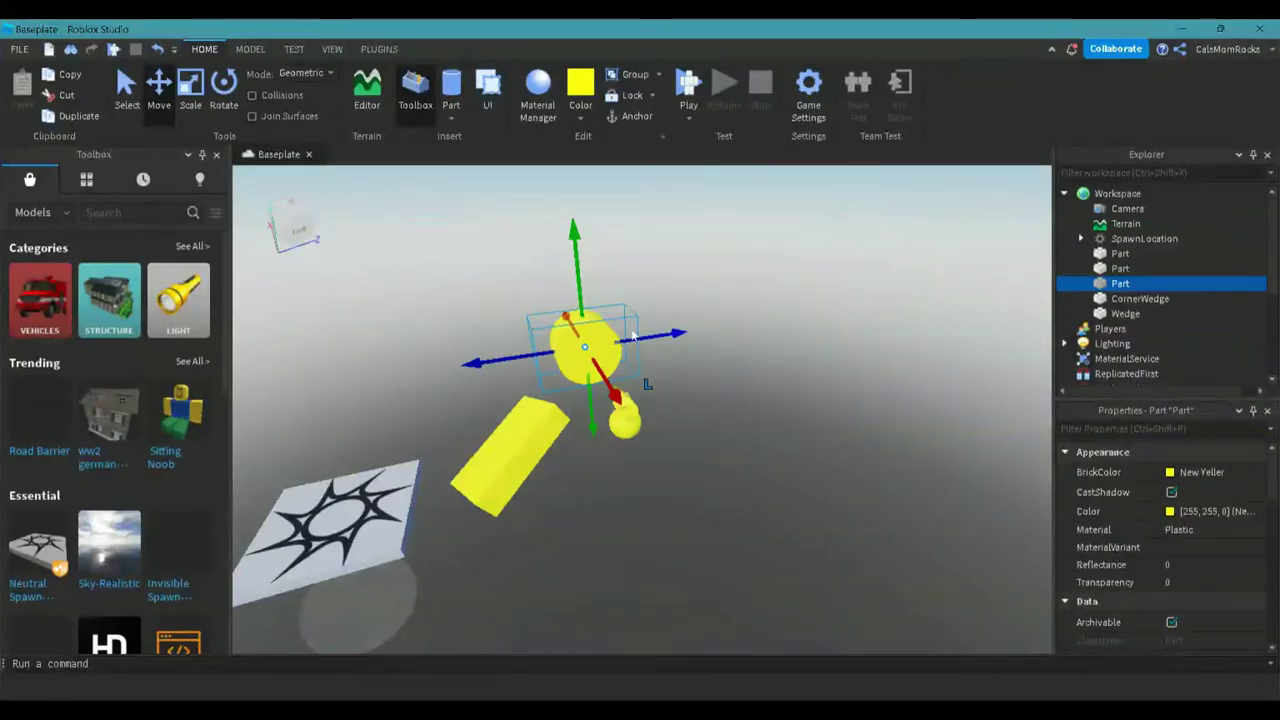
{"action": "left_click_drag", "start_coordinate": [631, 343], "coordinate": [647, 336]}
{"action": "left_click_drag", "start_coordinate": [589, 255], "coordinate": [595, 282]}
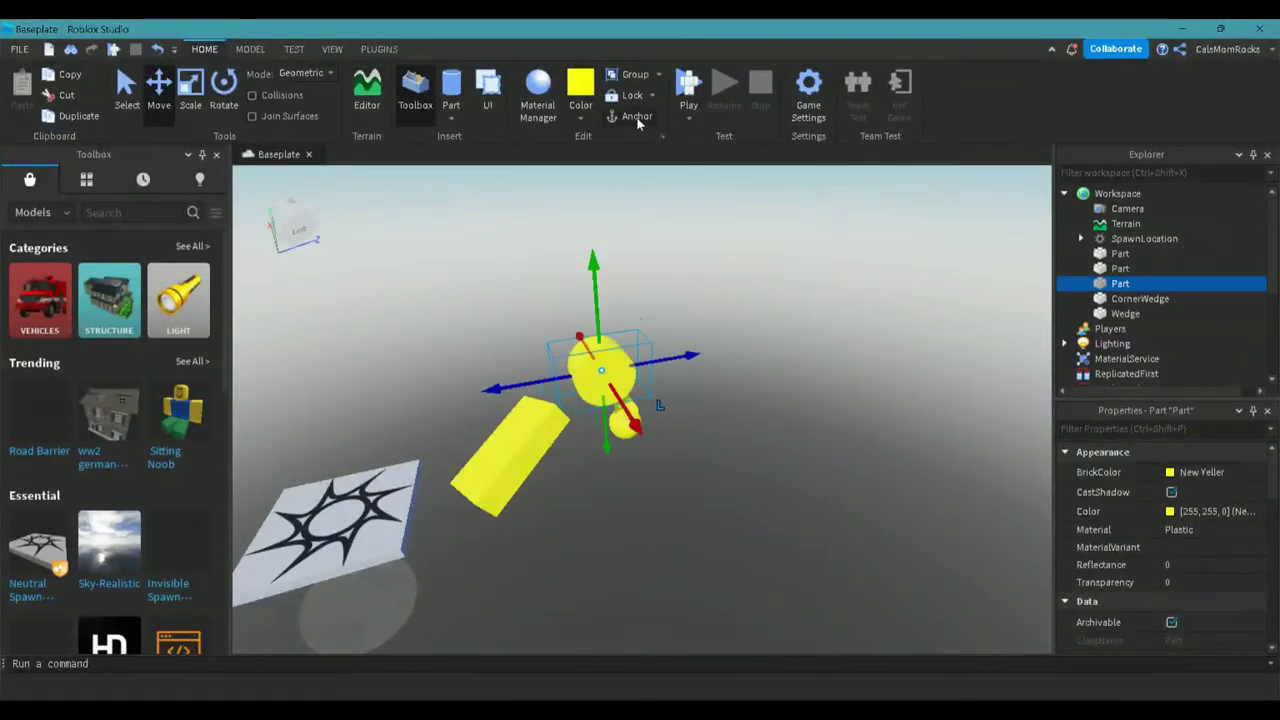
Select all five inserted parts together and anchor them, leaving the Select tool active
{"action": "left_click", "coordinate": [636, 117]}
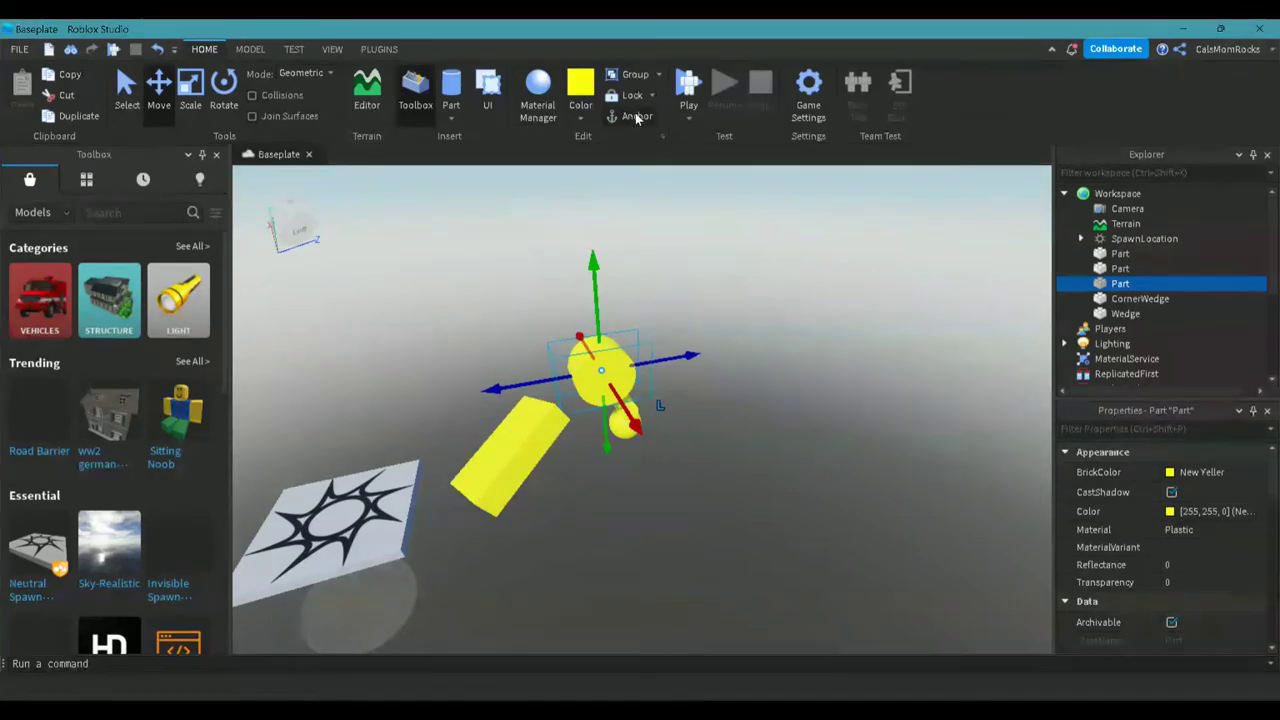
{"action": "left_click", "coordinate": [483, 472]}
{"action": "left_click_drag", "start_coordinate": [443, 214], "coordinate": [722, 606]}
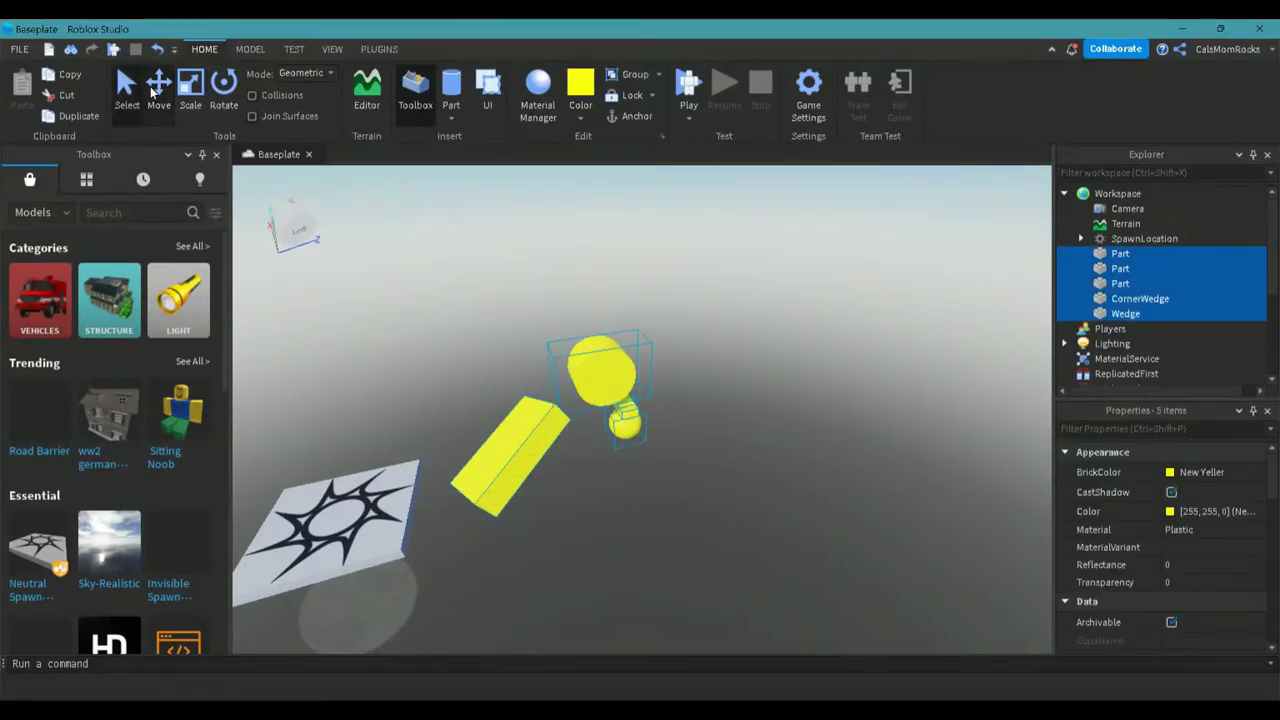
{"action": "left_click", "coordinate": [130, 90]}
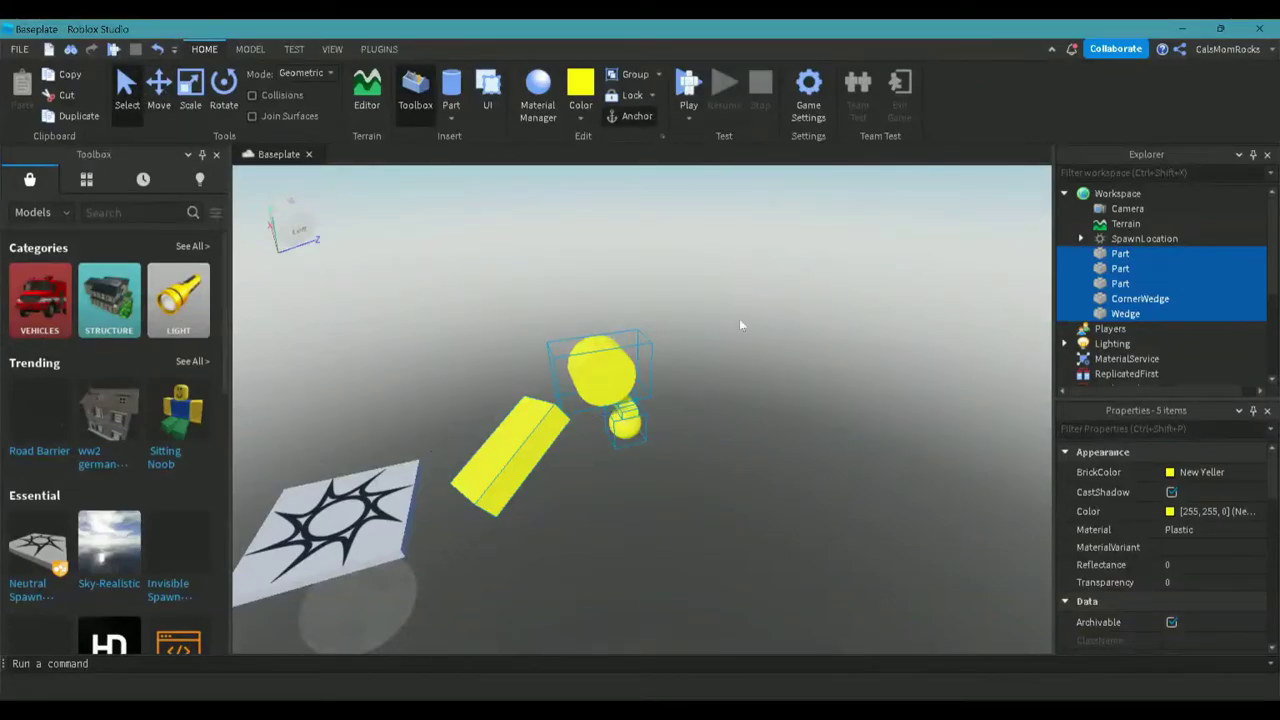
Select only the cylinder and set its color to Deep orange
{"action": "left_click", "coordinate": [719, 439]}
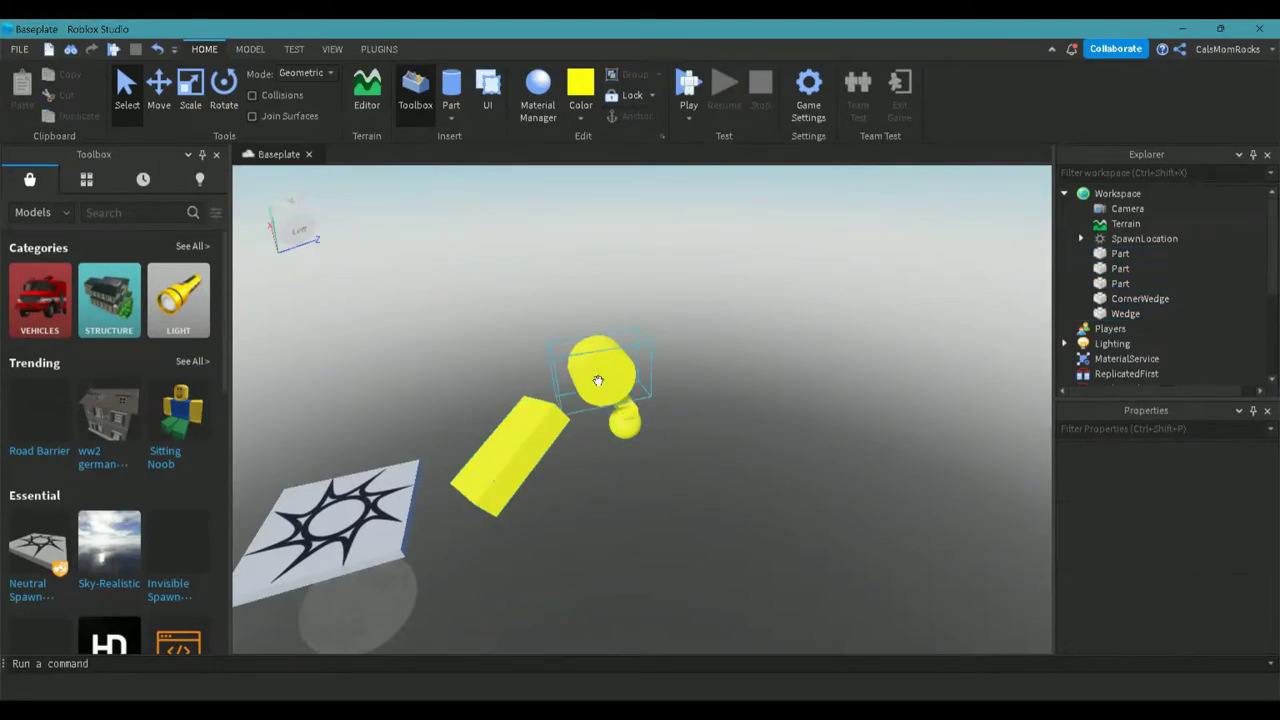
{"action": "left_click", "coordinate": [600, 373]}
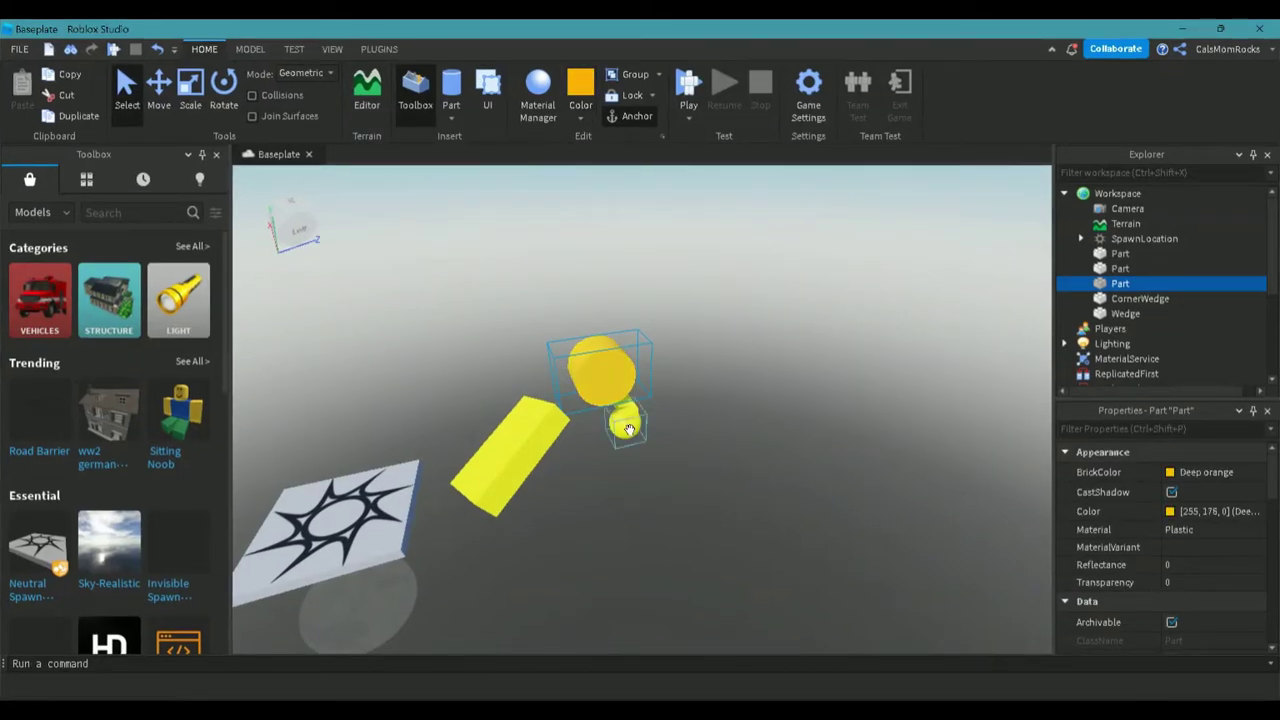
Move the sphere out beyond the orange cylinder to continue the path away from the spawn location
{"action": "left_click", "coordinate": [628, 430]}
{"action": "left_click", "coordinate": [157, 95]}
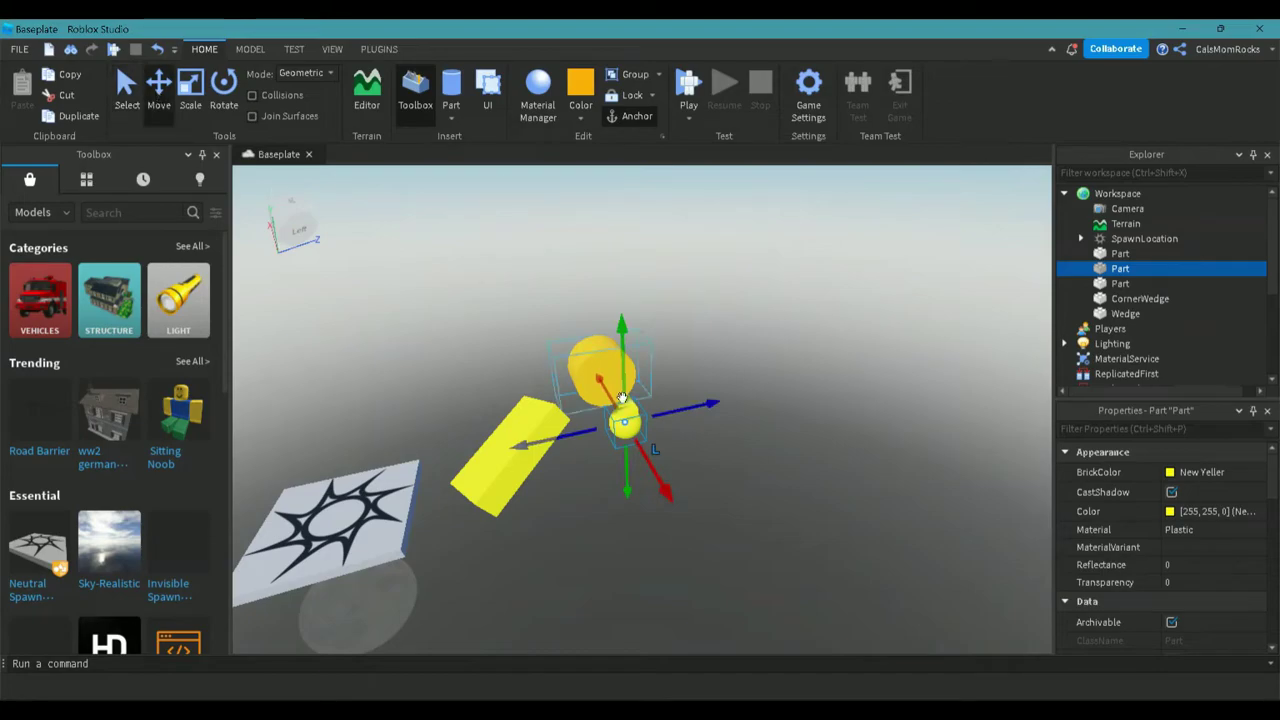
{"action": "left_click_drag", "start_coordinate": [624, 424], "coordinate": [771, 263]}
{"action": "left_click_drag", "start_coordinate": [718, 318], "coordinate": [639, 347]}
{"action": "right_click_drag", "start_coordinate": [737, 470], "coordinate": [733, 466]}
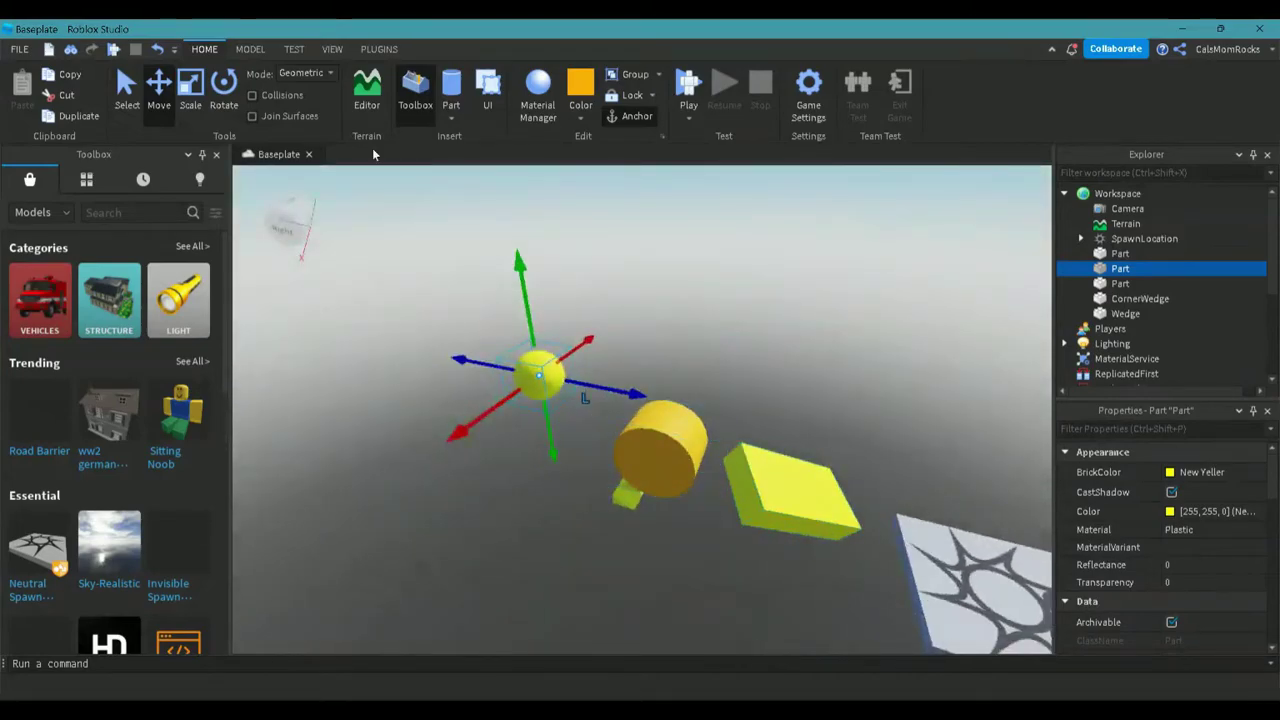
Scale the sphere up and set its color to Really red
{"action": "left_click", "coordinate": [200, 95]}
{"action": "left_click_drag", "start_coordinate": [528, 317], "coordinate": [524, 293]}
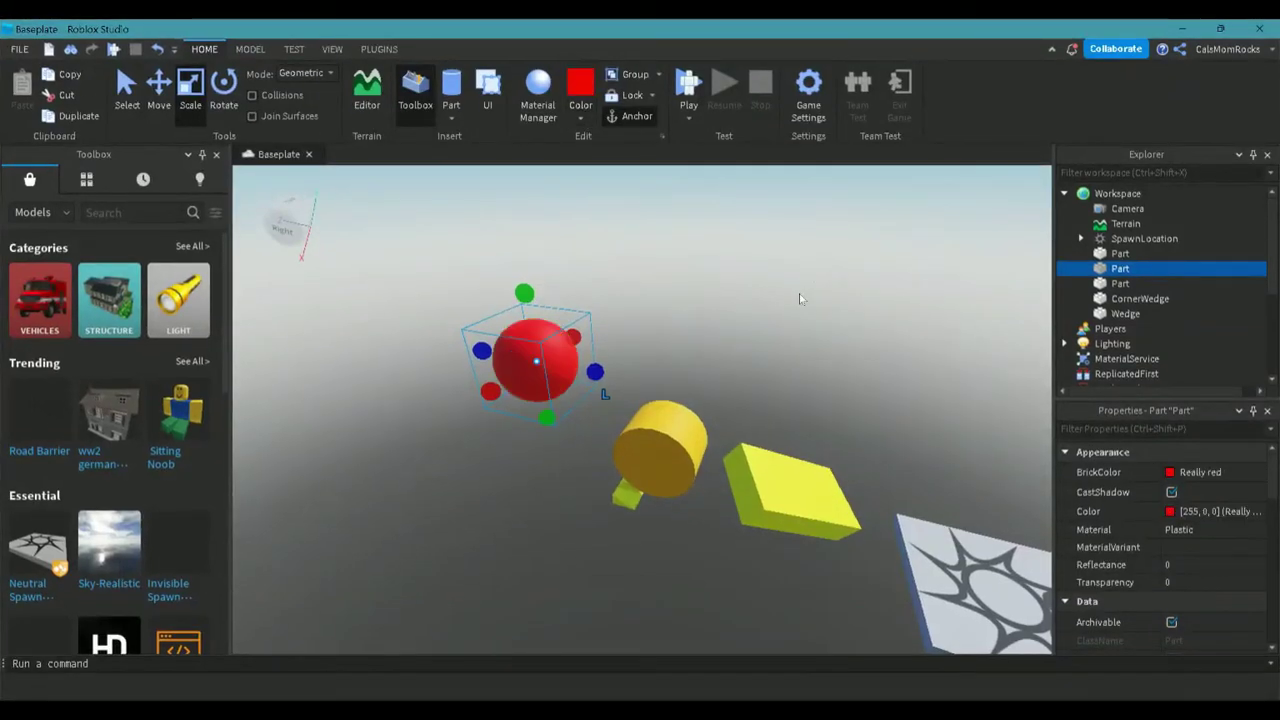
Move the wedge out from under the cylinder to a spot just beyond the red sphere
{"action": "left_click", "coordinate": [625, 494]}
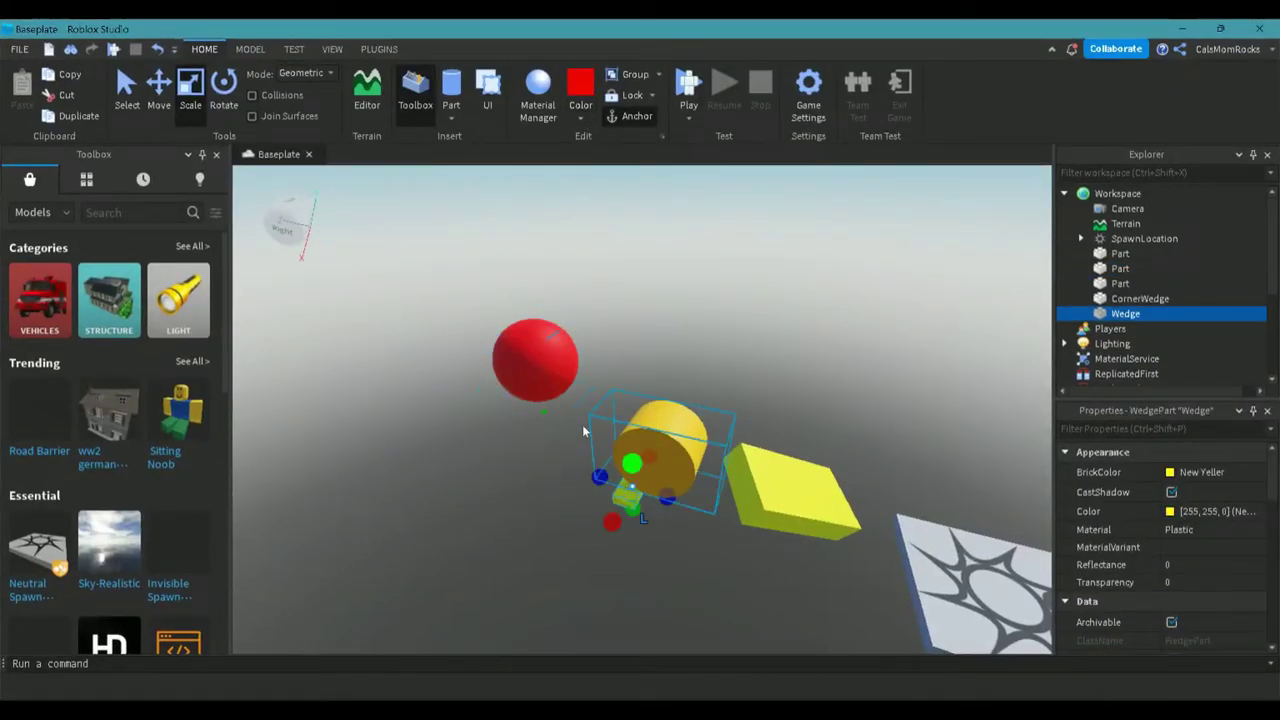
{"action": "left_click", "coordinate": [160, 88]}
{"action": "left_click_drag", "start_coordinate": [630, 400], "coordinate": [612, 228]}
{"action": "right_click_drag", "start_coordinate": [763, 420], "coordinate": [763, 420]}
{"action": "left_click_drag", "start_coordinate": [640, 410], "coordinate": [742, 436]}
{"action": "left_click_drag", "start_coordinate": [729, 388], "coordinate": [787, 257]}
{"action": "left_click_drag", "start_coordinate": [712, 284], "coordinate": [662, 271]}
{"action": "key", "text": "f"}
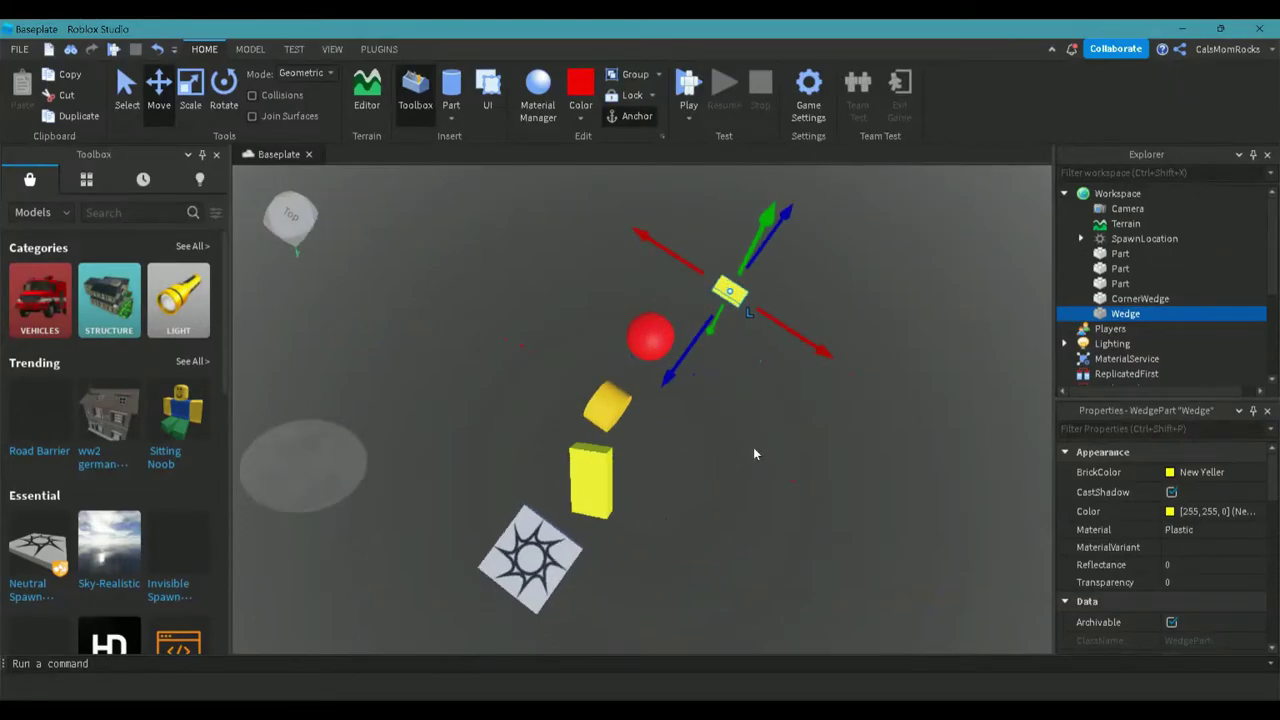
{"action": "left_click_drag", "start_coordinate": [807, 249], "coordinate": [796, 304]}
Lengthen the wedge into a larger platform and rotate it, finishing with the Move tool active
{"action": "left_click", "coordinate": [190, 90]}
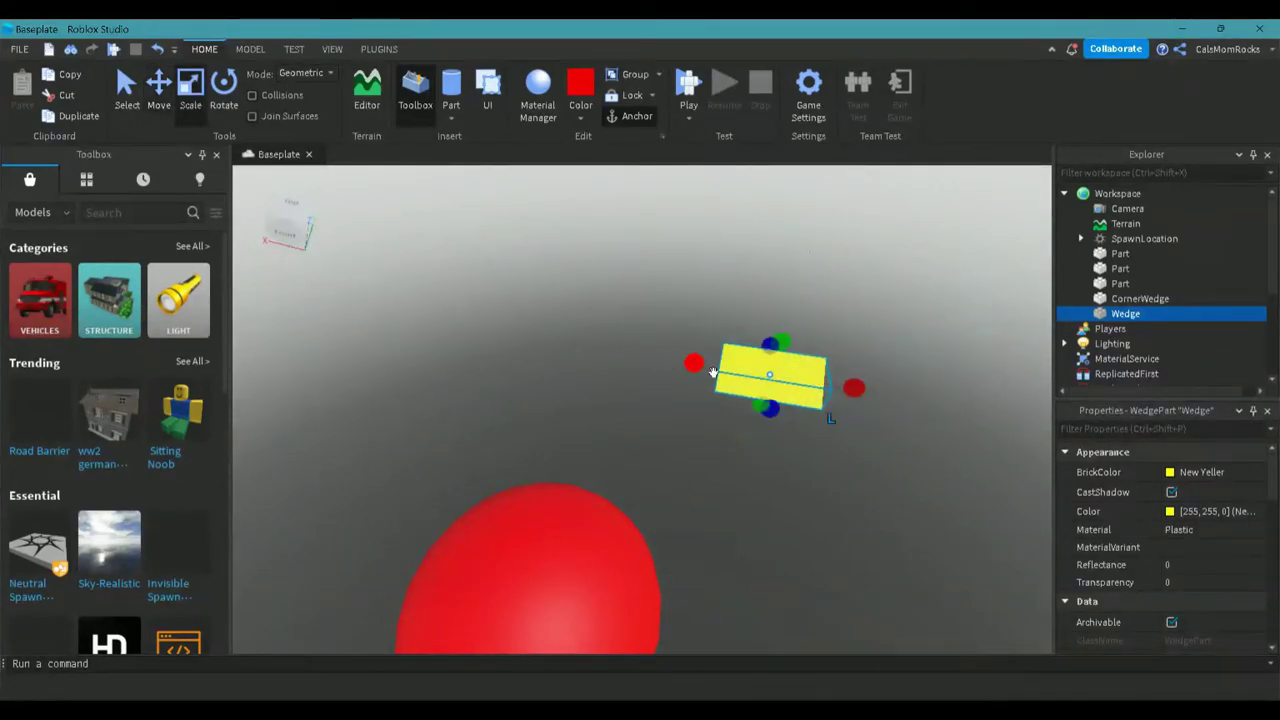
{"action": "left_click_drag", "start_coordinate": [766, 412], "coordinate": [753, 522]}
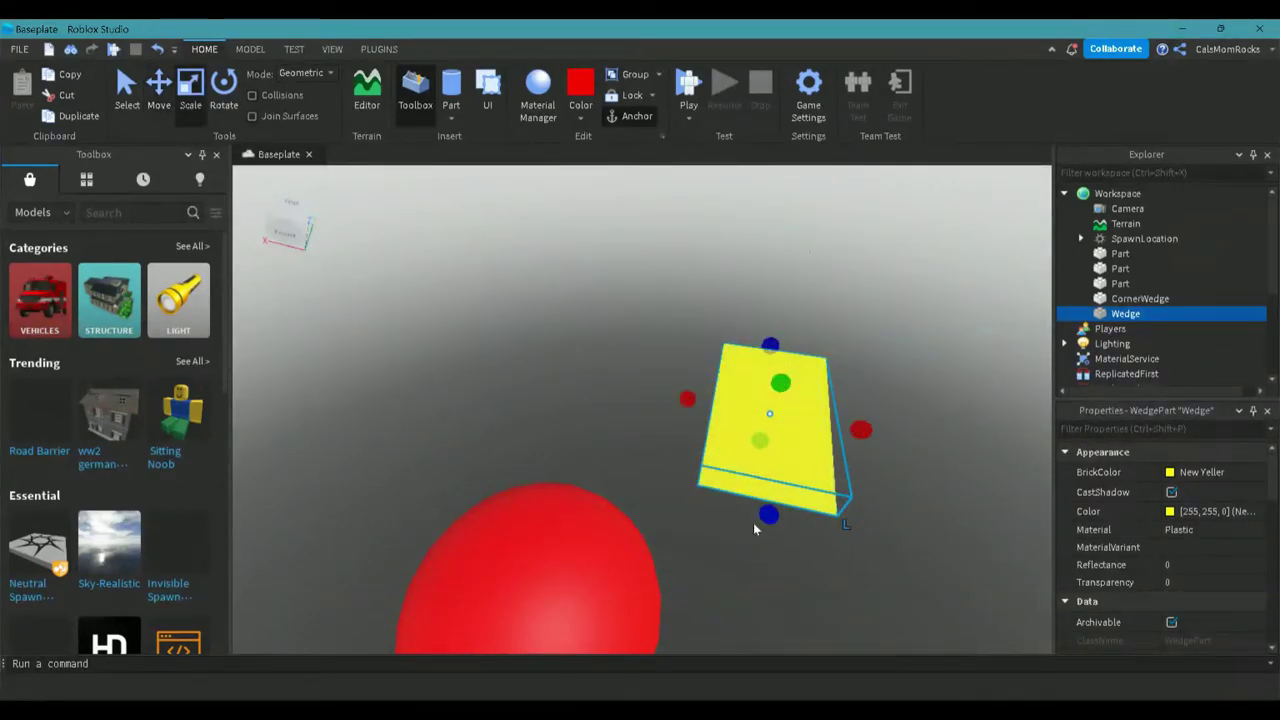
{"action": "right_click_drag", "start_coordinate": [908, 518], "coordinate": [907, 511]}
{"action": "scroll", "coordinate": [907, 517], "scroll_direction": "down", "scroll_amount": 3}
{"action": "left_click", "coordinate": [224, 86]}
{"action": "left_click_drag", "start_coordinate": [765, 362], "coordinate": [818, 333]}
{"action": "left_click", "coordinate": [160, 92]}
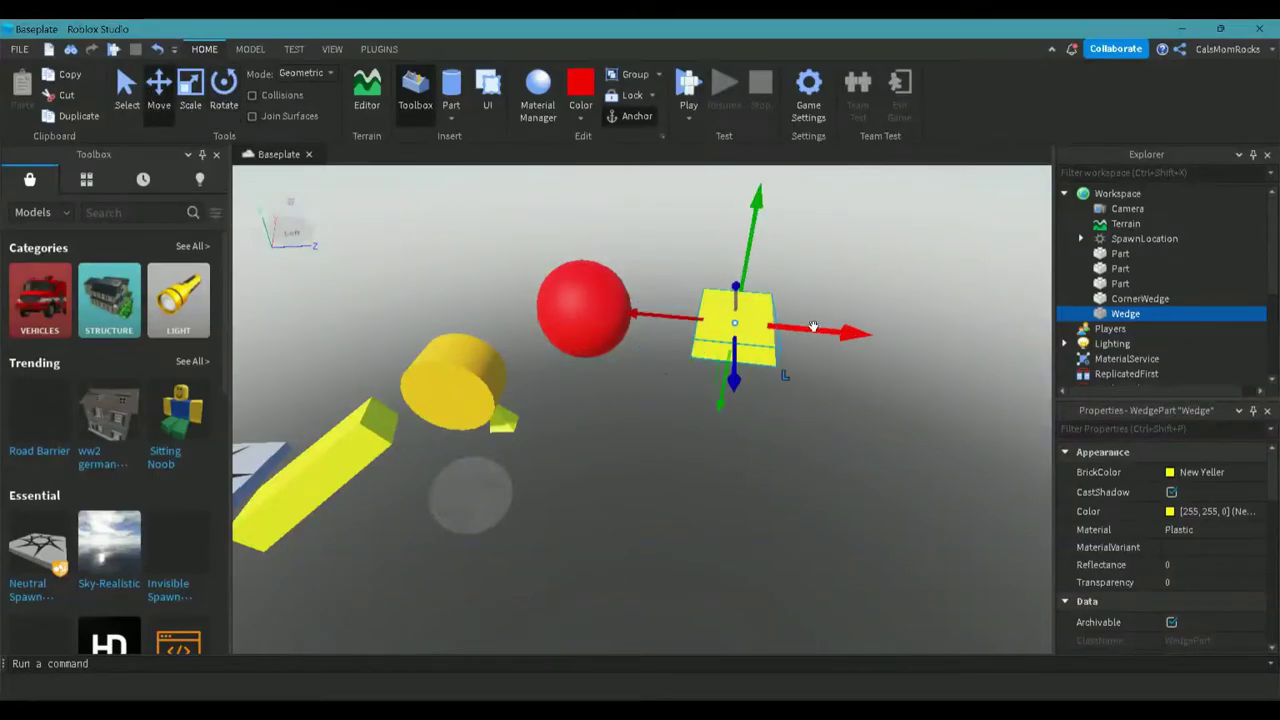
Move the corner wedge from beside the cylinder to a position beyond the enlarged wedge
{"action": "left_click", "coordinate": [506, 420]}
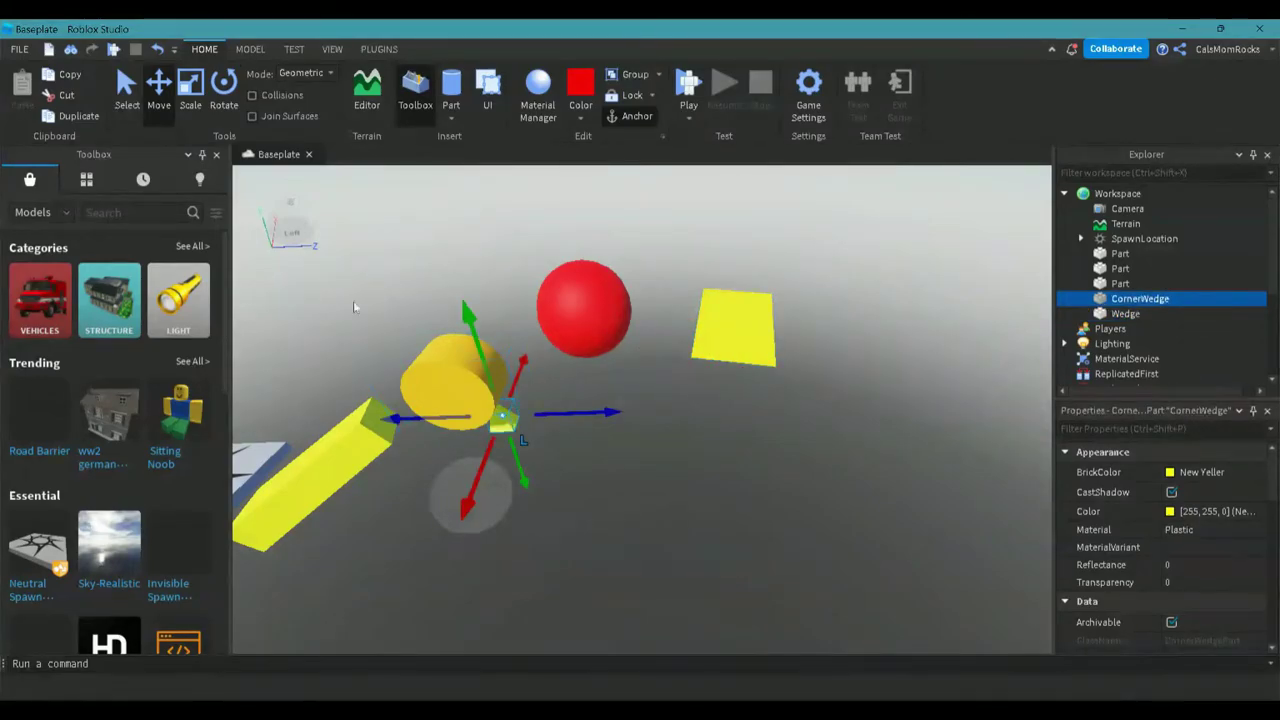
{"action": "left_click_drag", "start_coordinate": [598, 411], "coordinate": [891, 394]}
{"action": "left_click_drag", "start_coordinate": [866, 343], "coordinate": [906, 258]}
{"action": "left_click_drag", "start_coordinate": [824, 315], "coordinate": [778, 329]}
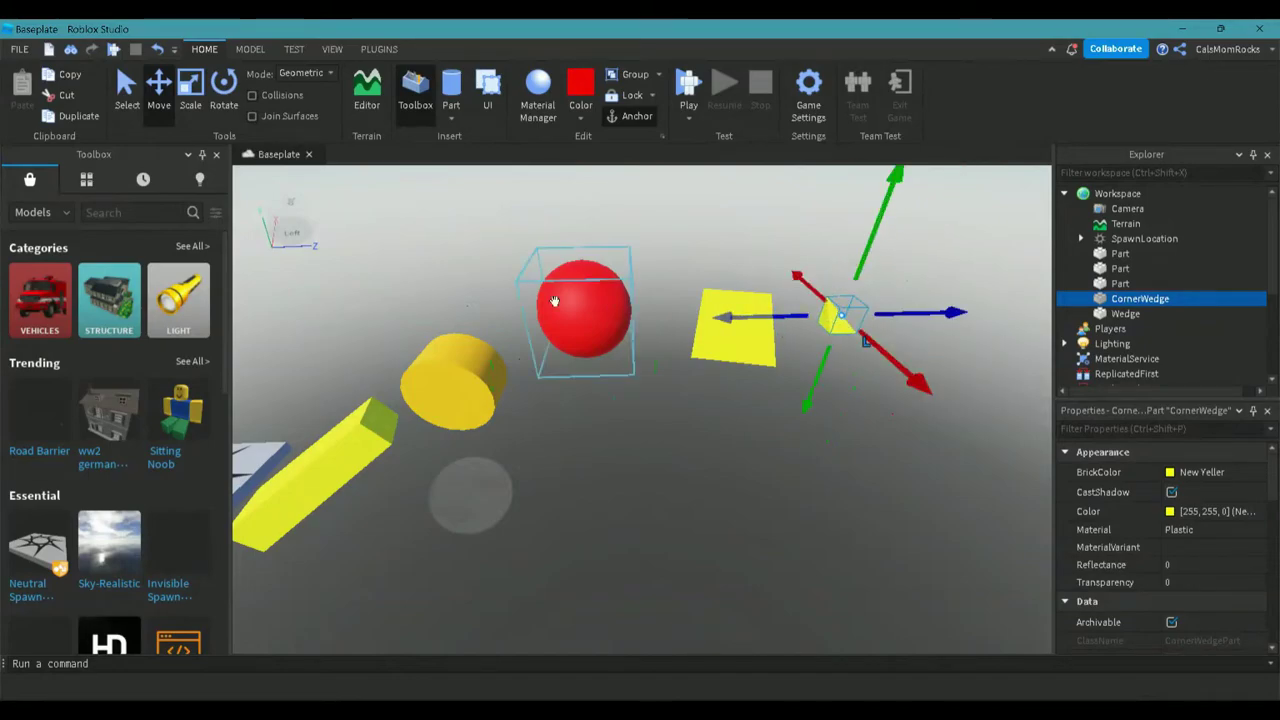
Scale the corner wedge up into a wide landing platform at the end of the path
{"action": "left_click", "coordinate": [182, 104]}
{"action": "left_click_drag", "start_coordinate": [858, 330], "coordinate": [966, 426]}
{"action": "left_click", "coordinate": [825, 474]}
{"action": "right_click_drag", "start_coordinate": [825, 474], "coordinate": [824, 475]}
Set the wedge's color to Dark blue and the corner wedge's color to Sea green
{"action": "left_click", "coordinate": [623, 371]}
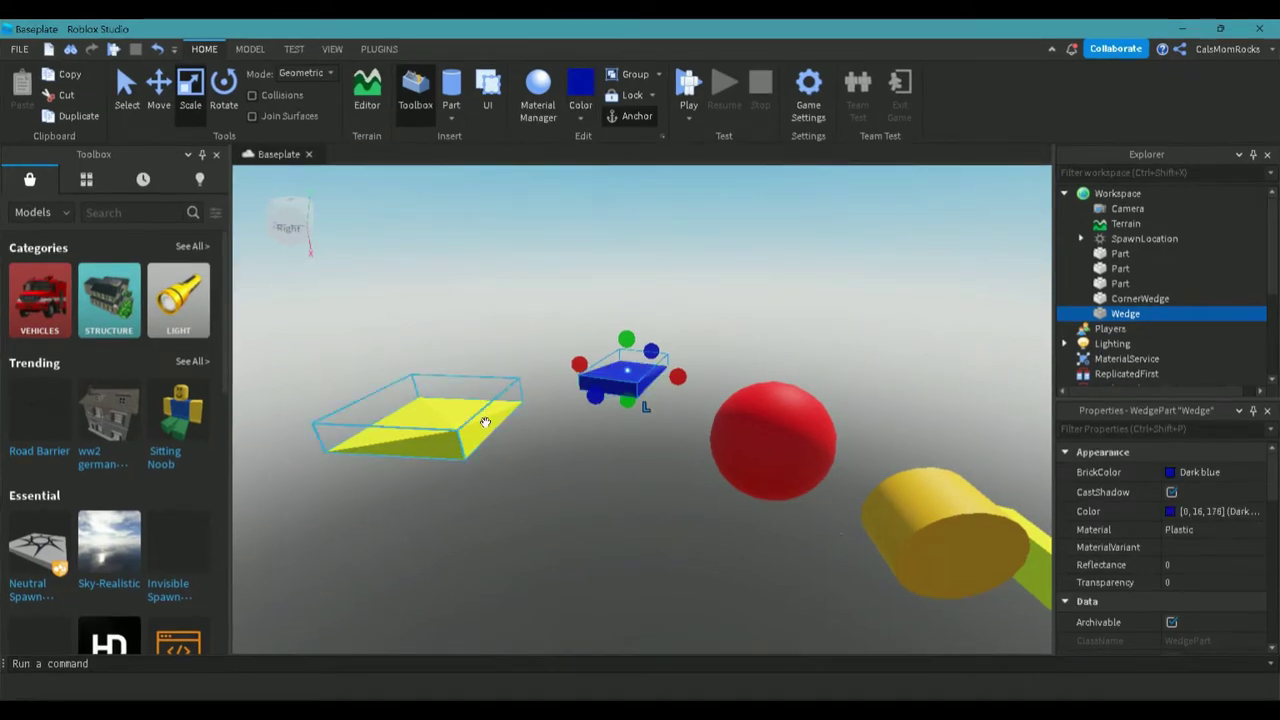
{"action": "left_click", "coordinate": [486, 420]}
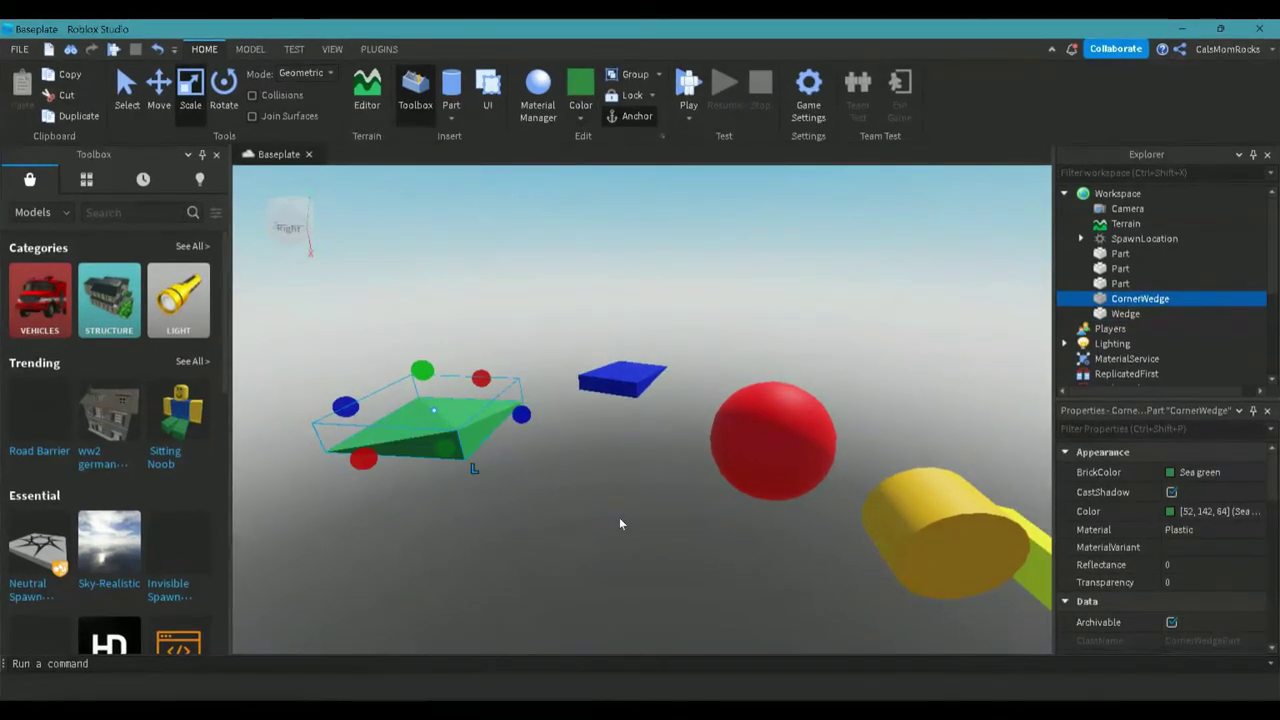
Start a playtest of the obstacle path and dismiss the Client/Server Toggle tip
{"action": "right_click_drag", "start_coordinate": [620, 518], "coordinate": [620, 518]}
{"action": "scroll", "coordinate": [620, 518], "scroll_direction": "down", "scroll_amount": 3}
{"action": "scroll", "coordinate": [620, 518], "scroll_direction": "up", "scroll_amount": 4}
{"action": "key", "text": "s"}
{"action": "key", "text": "d"}
{"action": "key", "text": "a"}
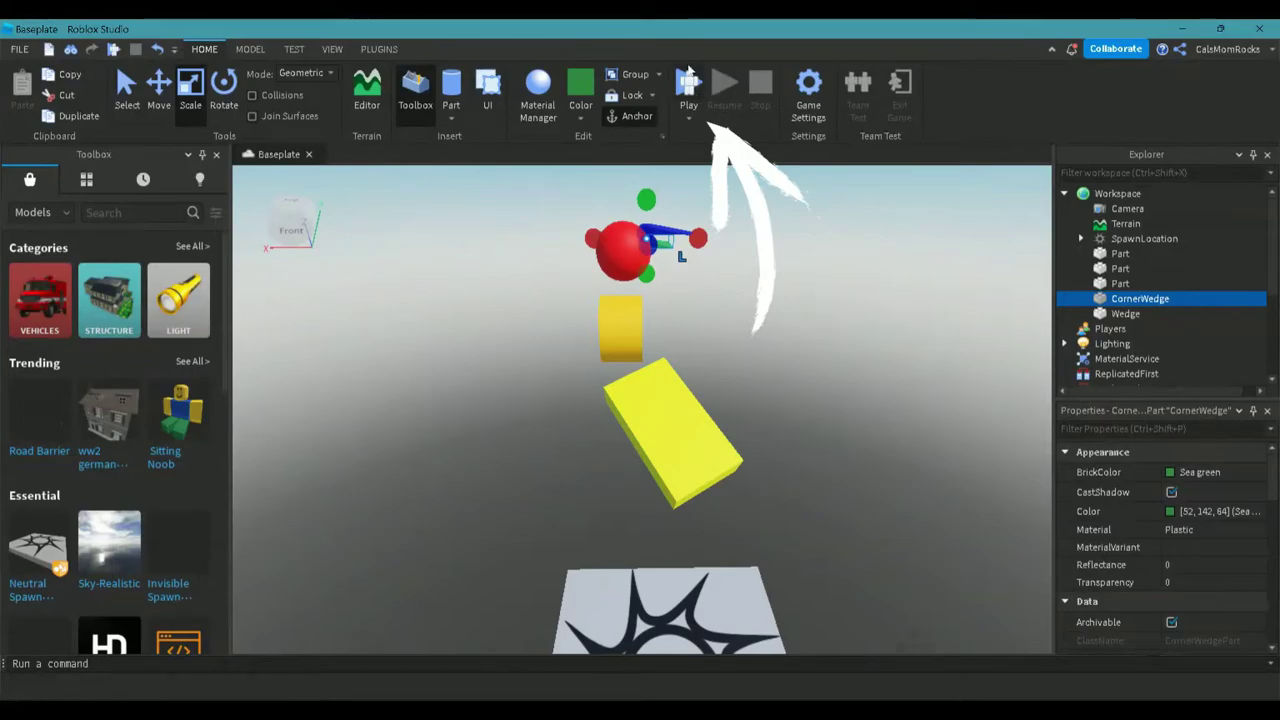
{"action": "left_click", "coordinate": [688, 88]}
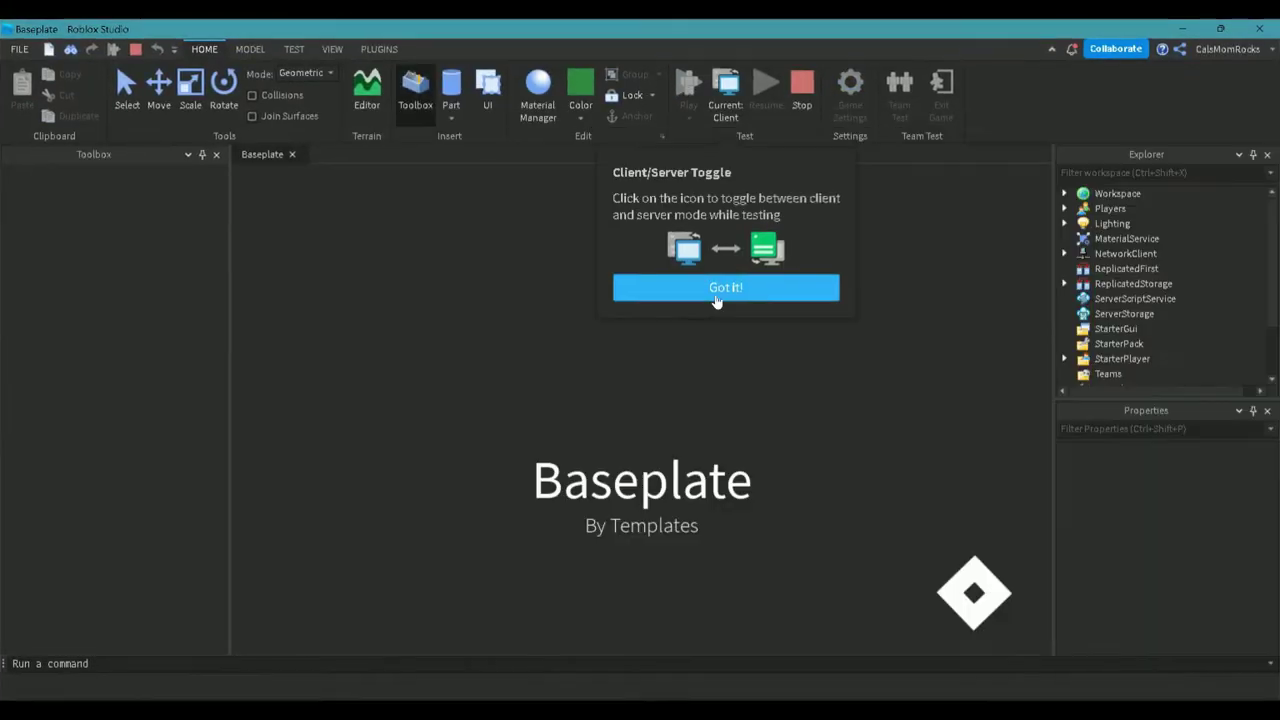
{"action": "left_click", "coordinate": [717, 290]}
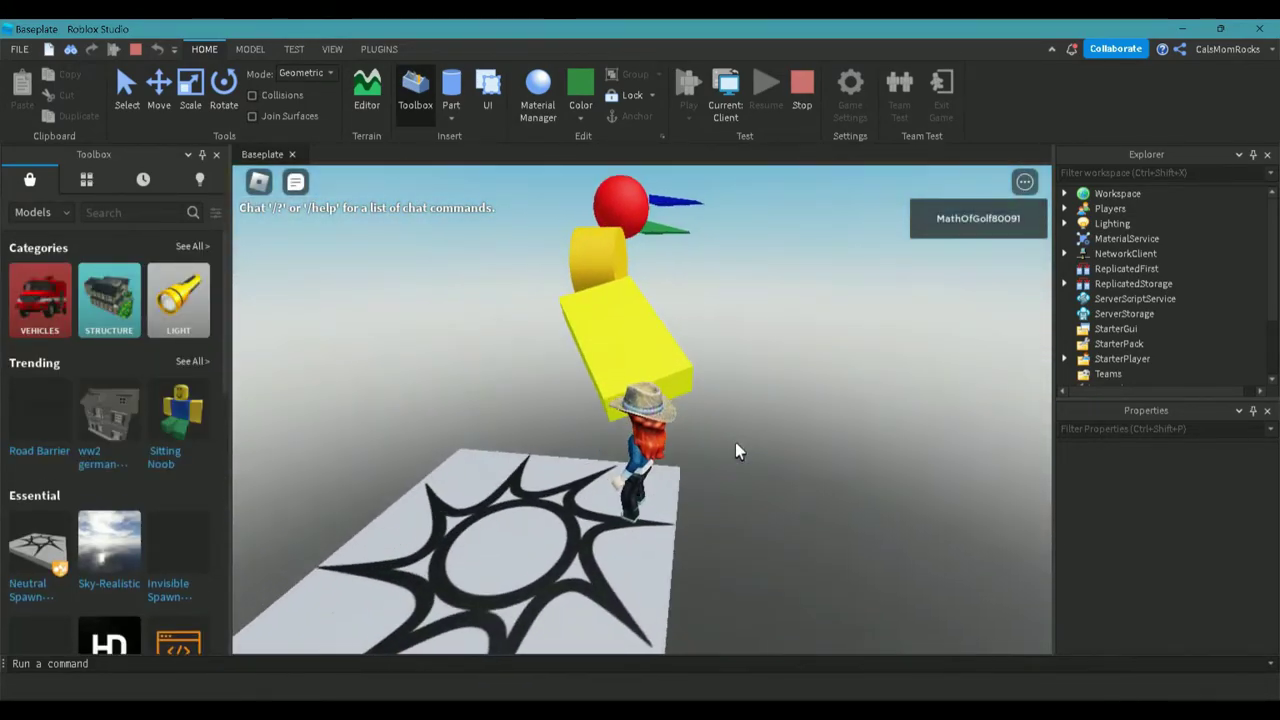
Jump the character across all the parts to the green corner wedge, and stop the playtest
{"action": "key", "text": "w"}
{"action": "key", "text": "space"}
{"action": "key", "text": "space"}
{"action": "right_click_drag", "start_coordinate": [736, 443], "coordinate": [736, 443]}
{"action": "key", "text": "w"}
{"action": "key", "text": "space"}
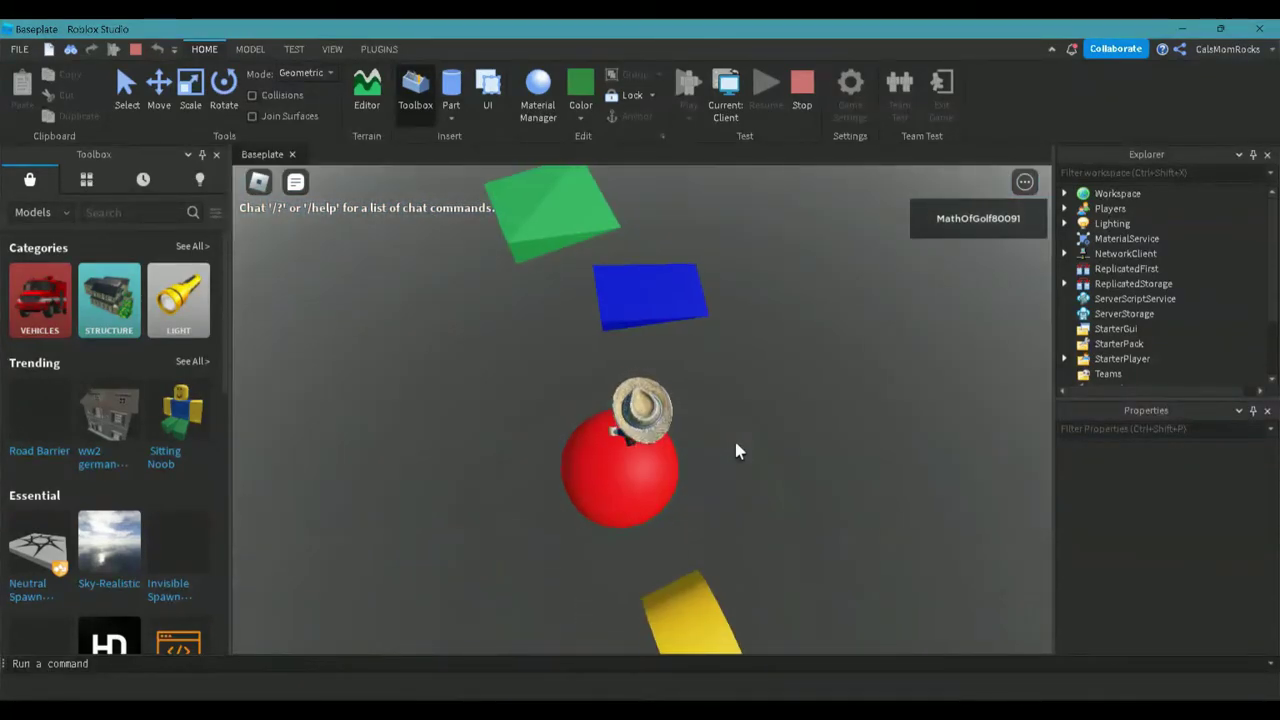
{"action": "key", "text": "w"}
{"action": "key", "text": "space"}
{"action": "key", "text": "w"}
{"action": "right_click_drag", "start_coordinate": [736, 443], "coordinate": [735, 450]}
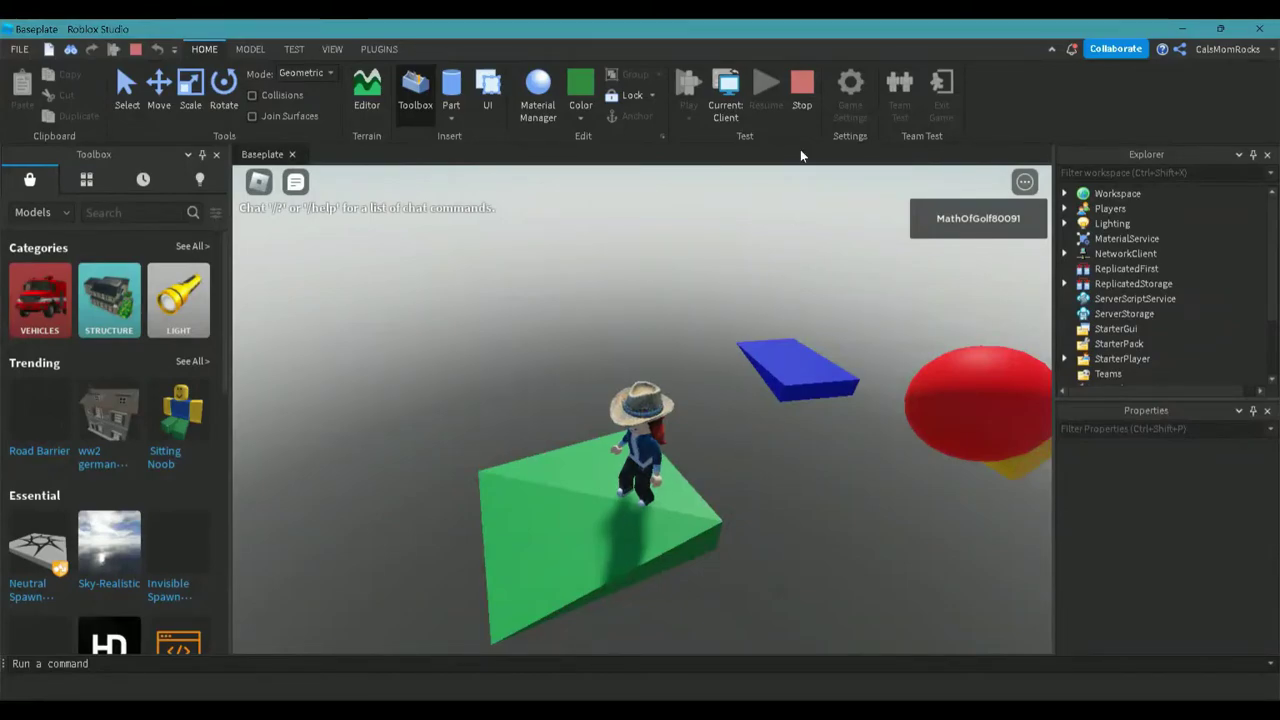
{"action": "left_click", "coordinate": [803, 88]}
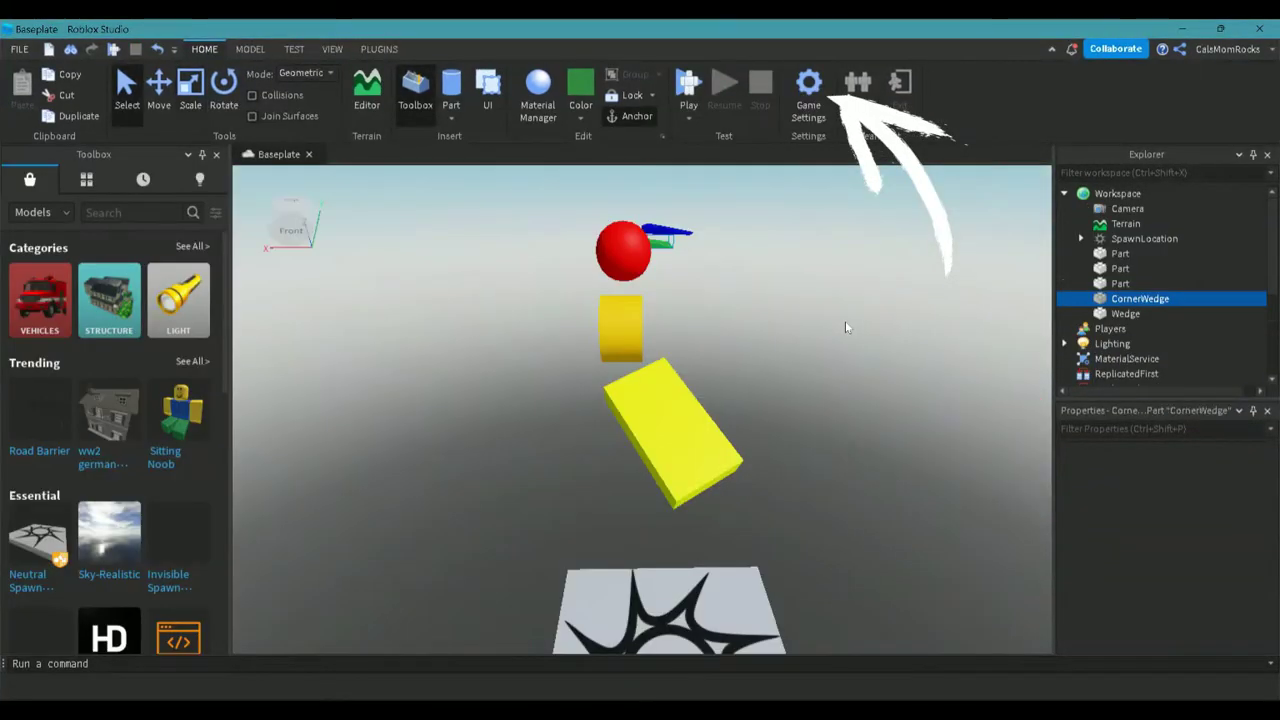
Search the insertable objects for "spaw" and add a second SpawnLocation to the Workspace
{"action": "right_click_drag", "start_coordinate": [859, 423], "coordinate": [859, 423]}
{"action": "scroll", "coordinate": [859, 423], "scroll_direction": "down", "scroll_amount": 3}
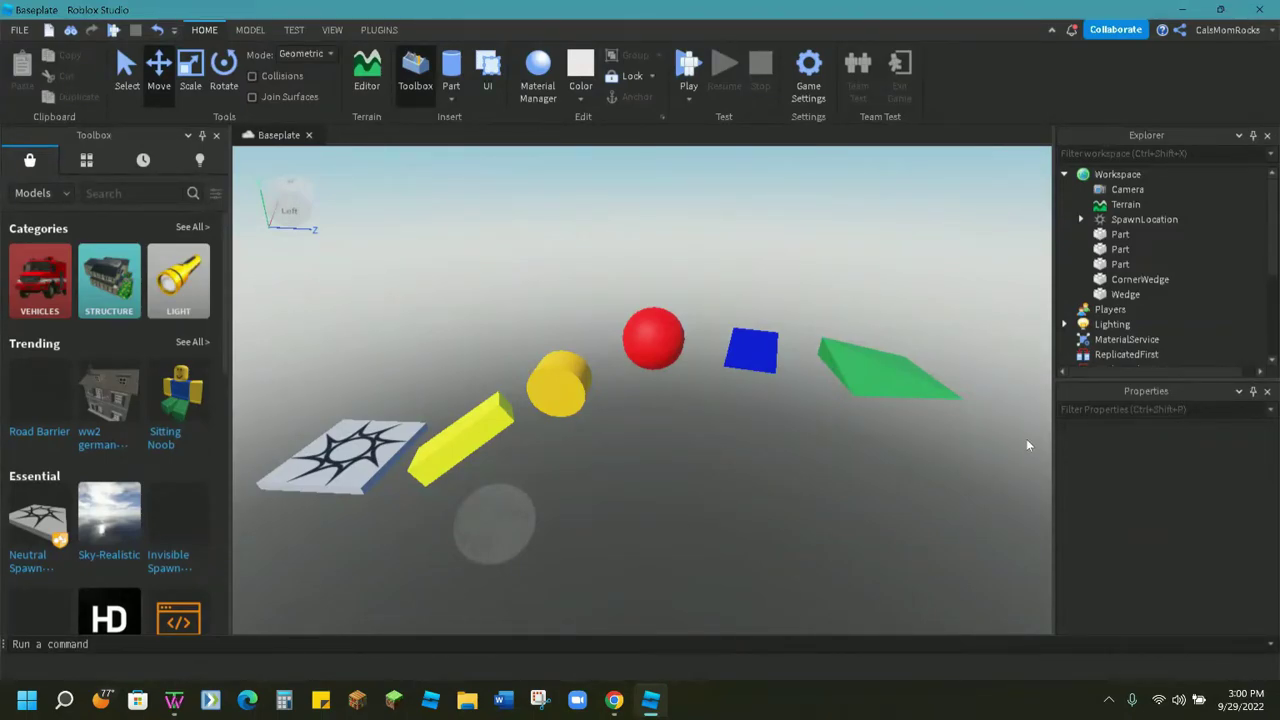
{"action": "key", "text": "d"}
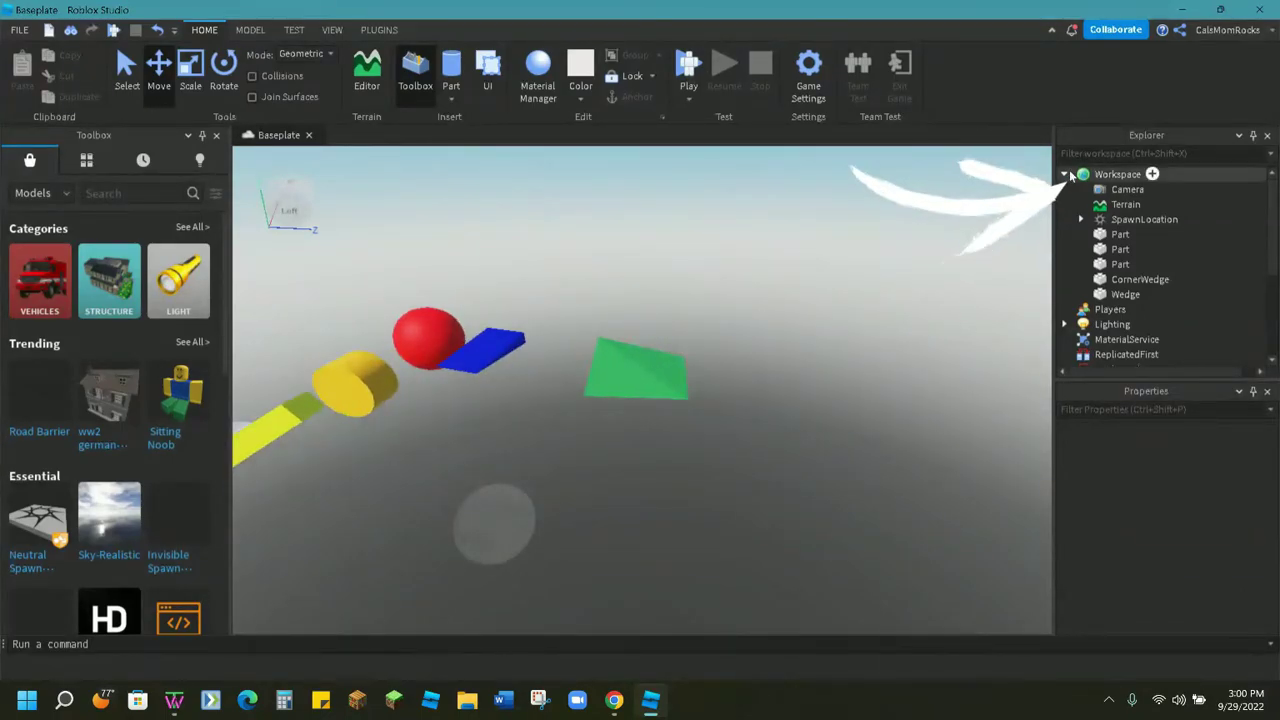
{"action": "left_click", "coordinate": [1122, 175]}
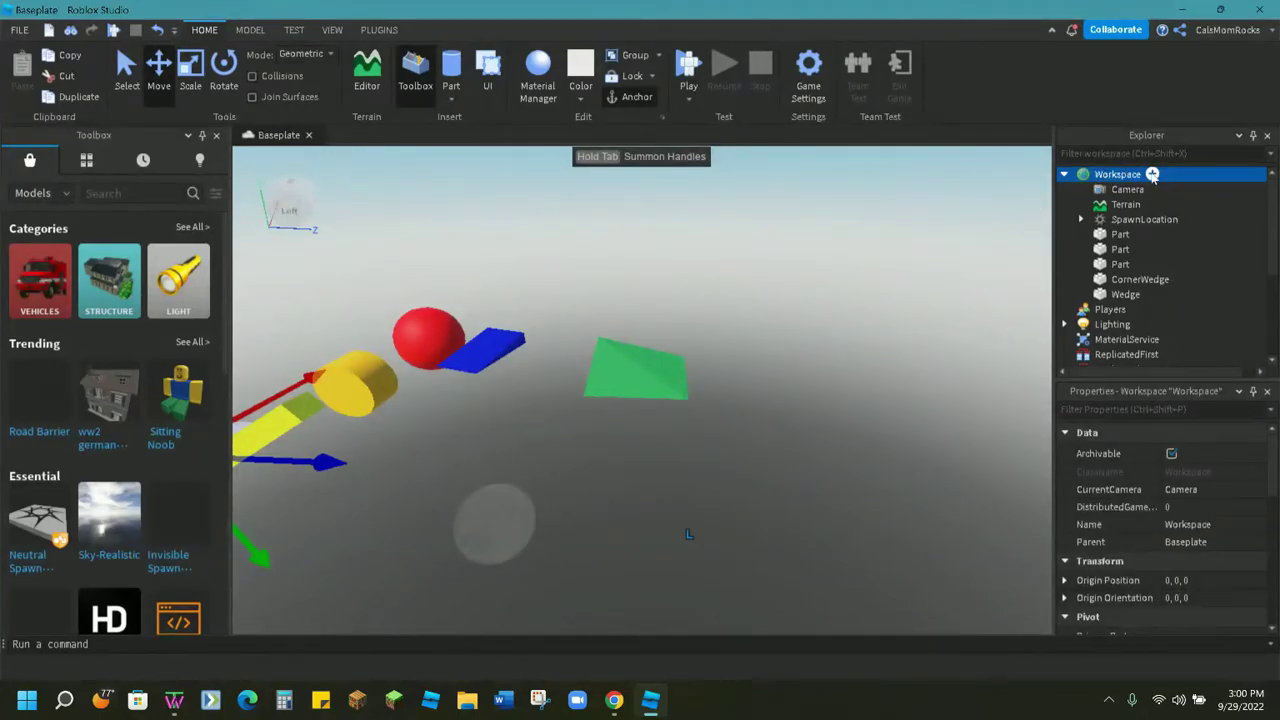
{"action": "left_click", "coordinate": [1152, 175]}
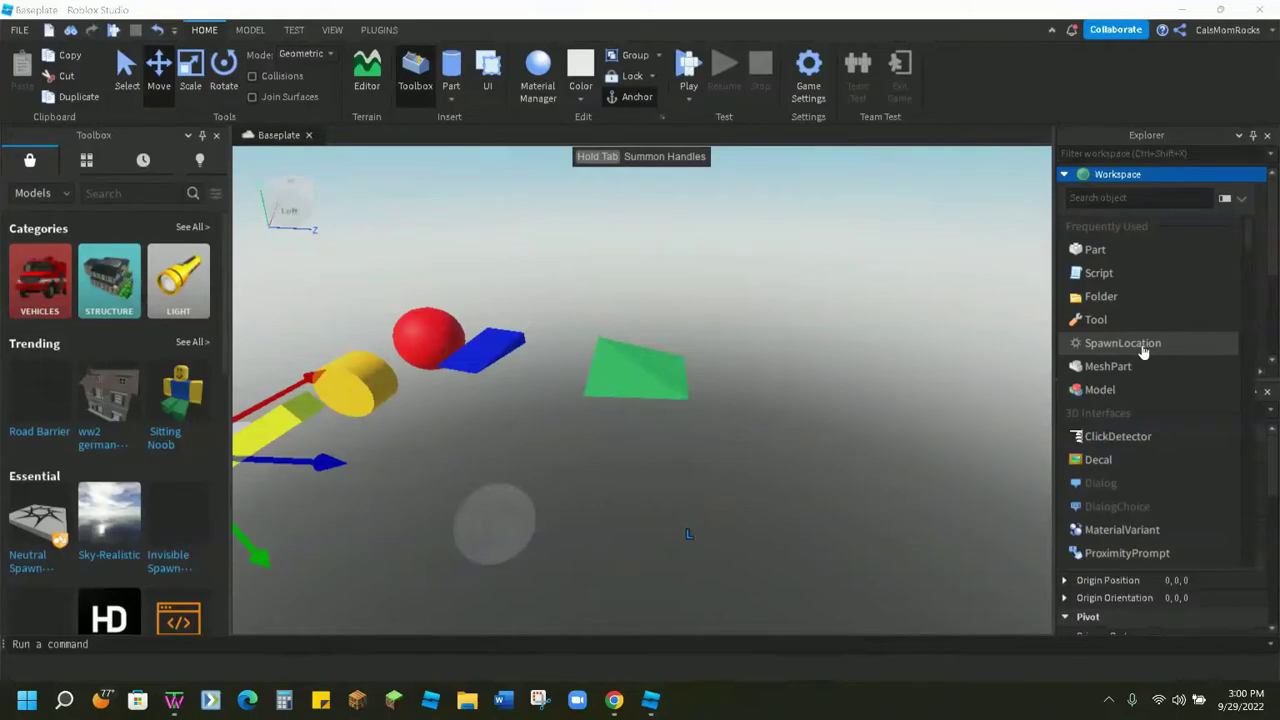
{"action": "type", "text": "spaw"}
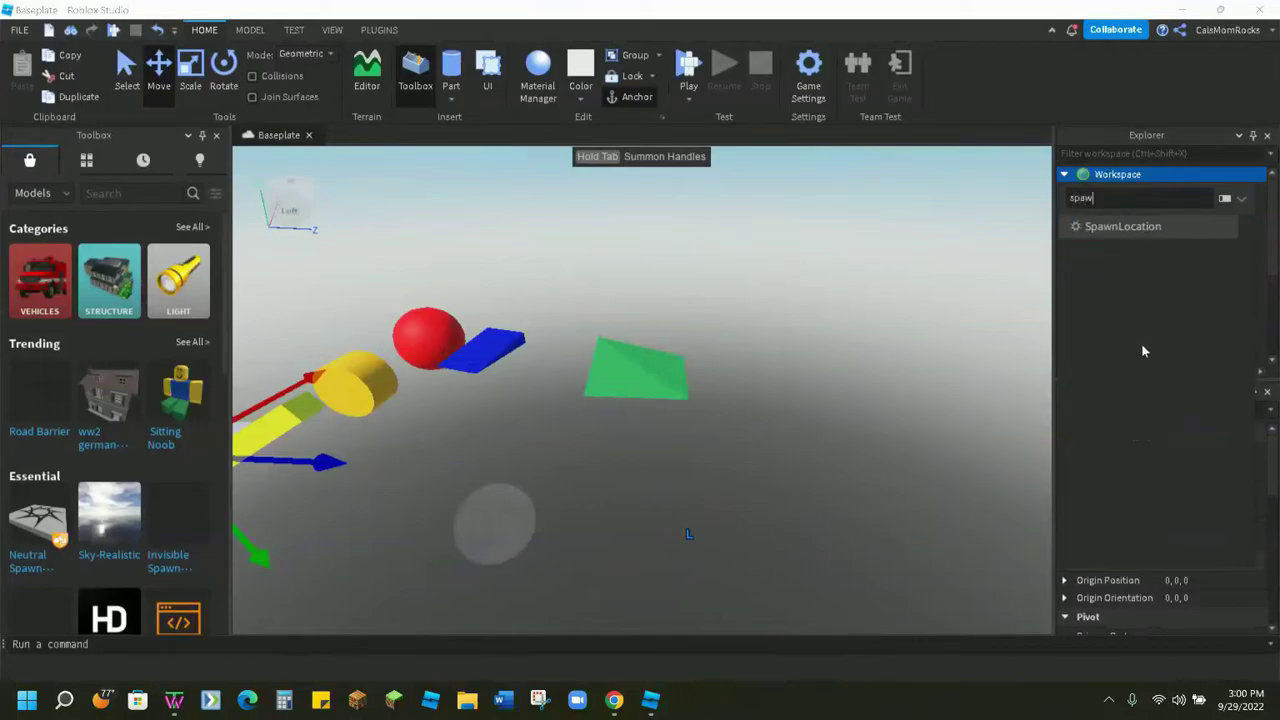
{"action": "left_click", "coordinate": [1123, 227]}
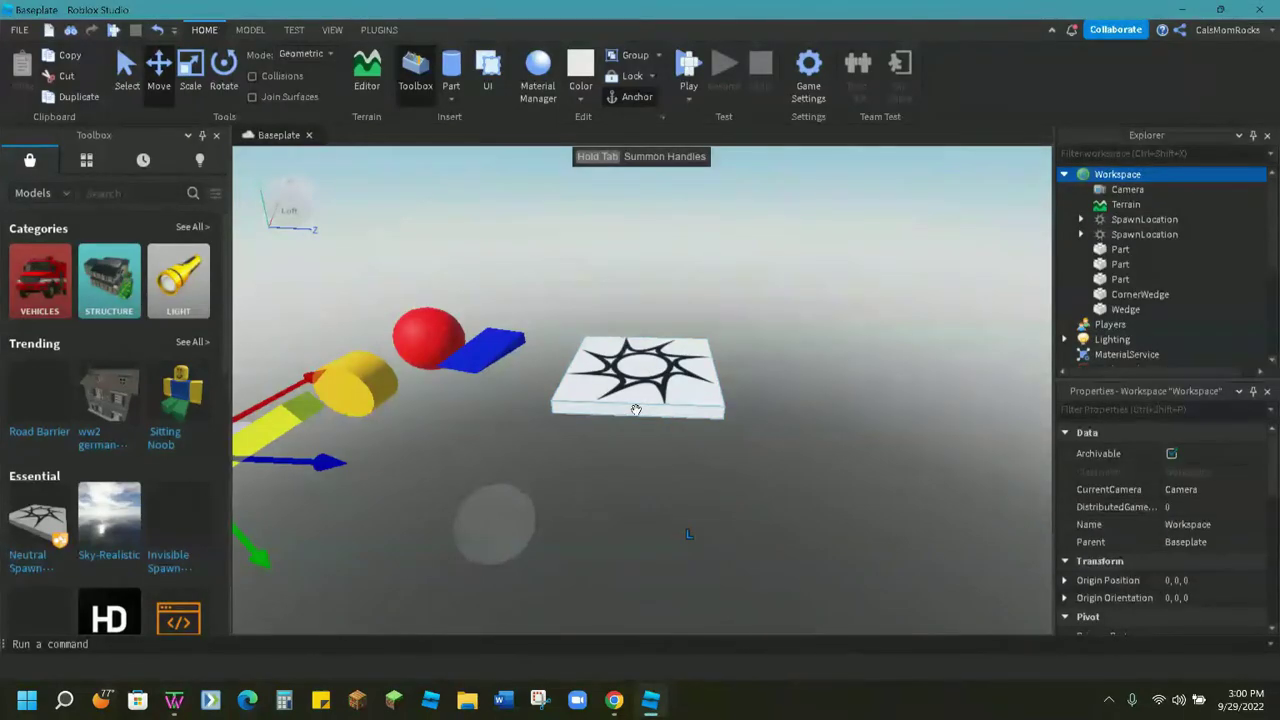
Move the new spawn location past the green corner wedge so it sits at the end of the path
{"action": "left_click", "coordinate": [625, 95]}
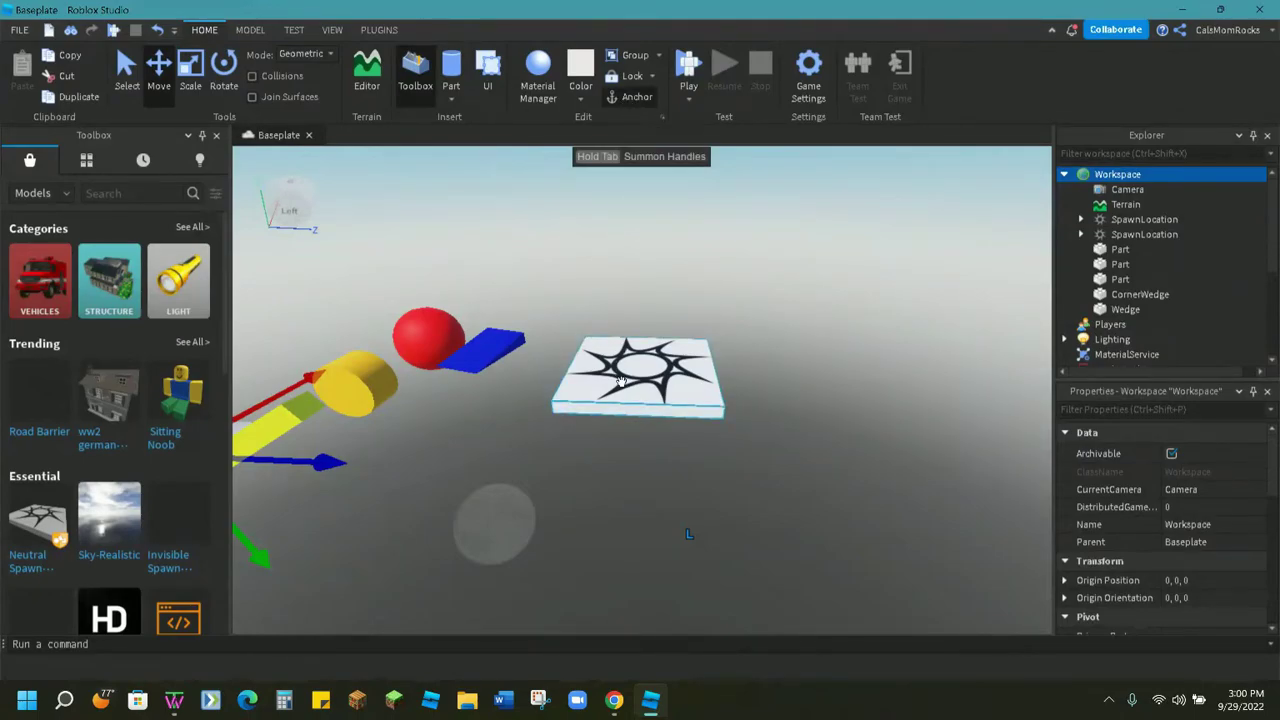
{"action": "left_click", "coordinate": [1205, 234]}
{"action": "left_click_drag", "start_coordinate": [749, 373], "coordinate": [930, 368]}
{"action": "left_click_drag", "start_coordinate": [843, 266], "coordinate": [839, 301]}
{"action": "left_click_drag", "start_coordinate": [907, 412], "coordinate": [920, 414]}
{"action": "right_click_drag", "start_coordinate": [818, 515], "coordinate": [815, 522]}
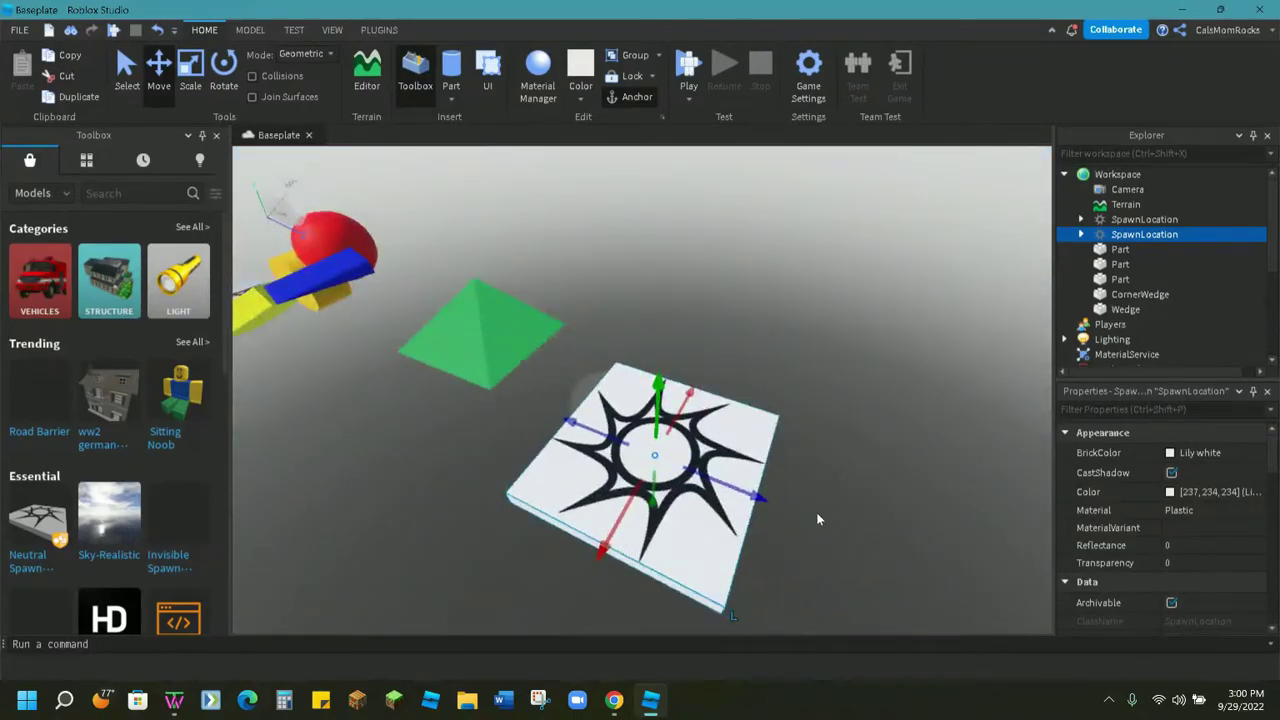
{"action": "mouse_move", "coordinate": [850, 518]}
{"action": "right_mouse_down"}
{"action": "mouse_move", "coordinate": [877, 522]}
{"action": "mouse_move", "coordinate": [855, 517]}
{"action": "right_mouse_up"}
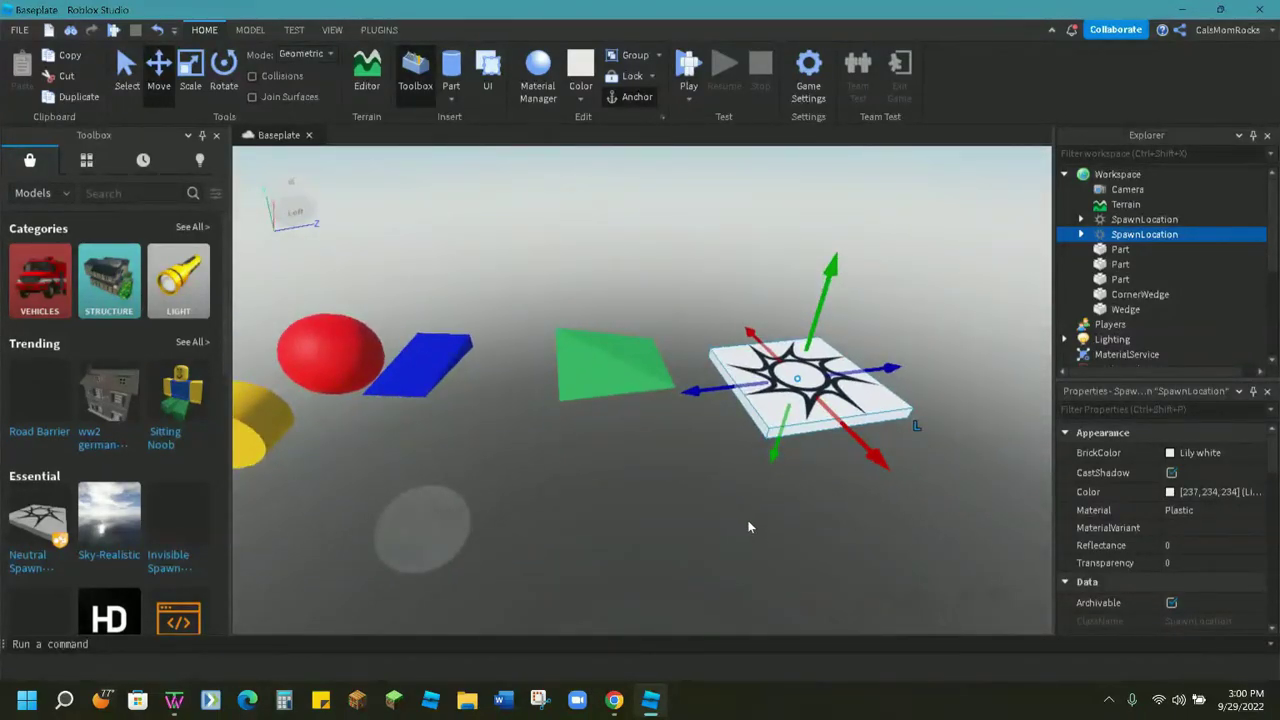
Set the BrickColor of the yellow block beside the first spawn location to Daisy orange
{"action": "key", "text": "a"}
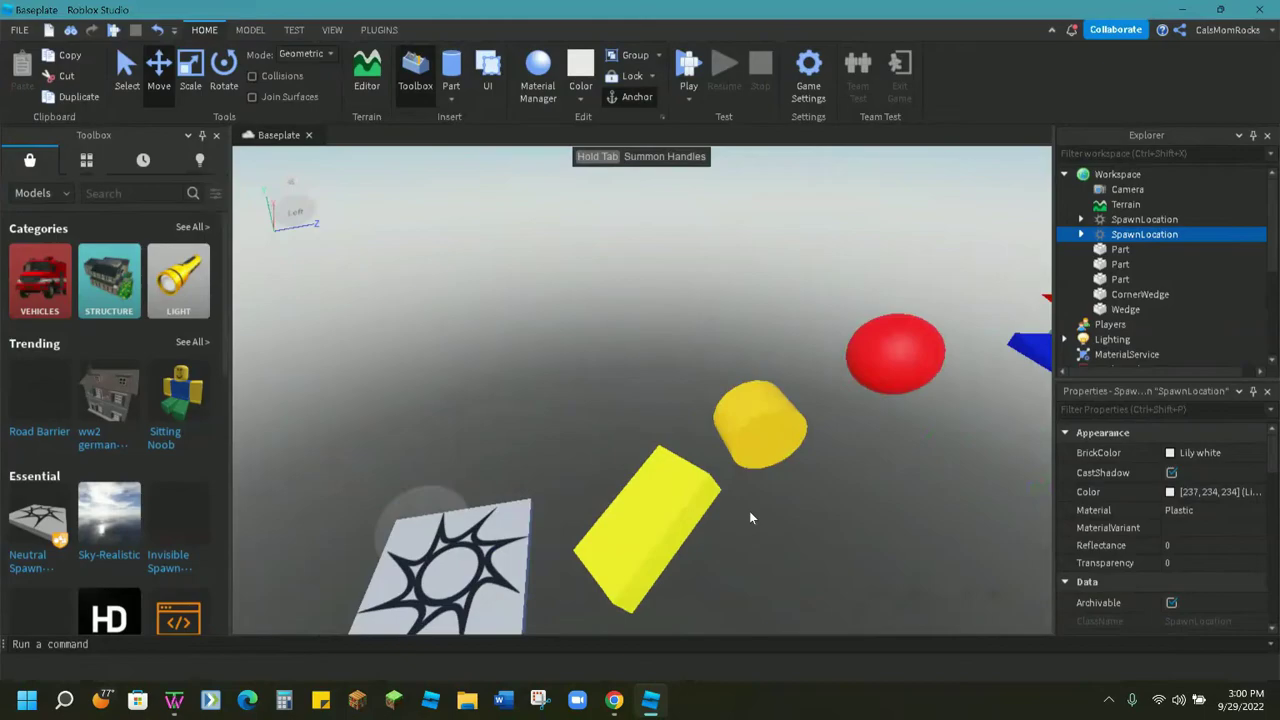
{"action": "right_click_drag", "start_coordinate": [749, 511], "coordinate": [749, 511]}
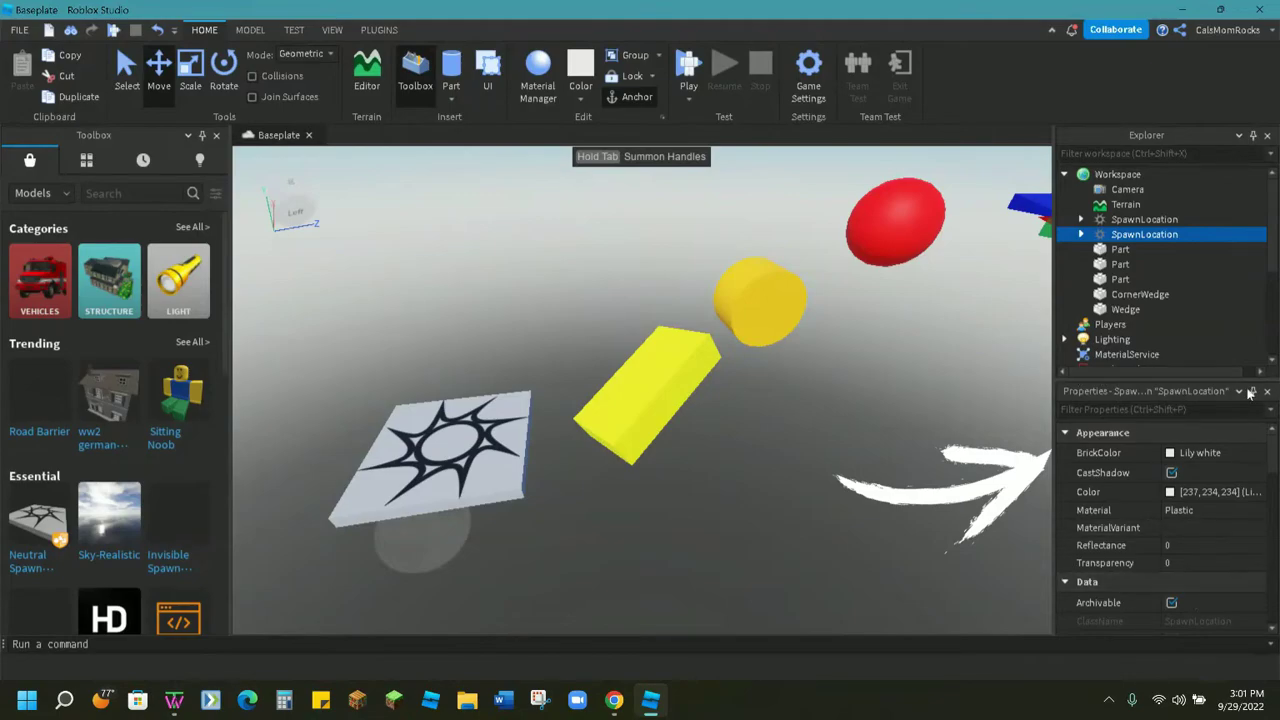
{"action": "left_click", "coordinate": [1164, 392]}
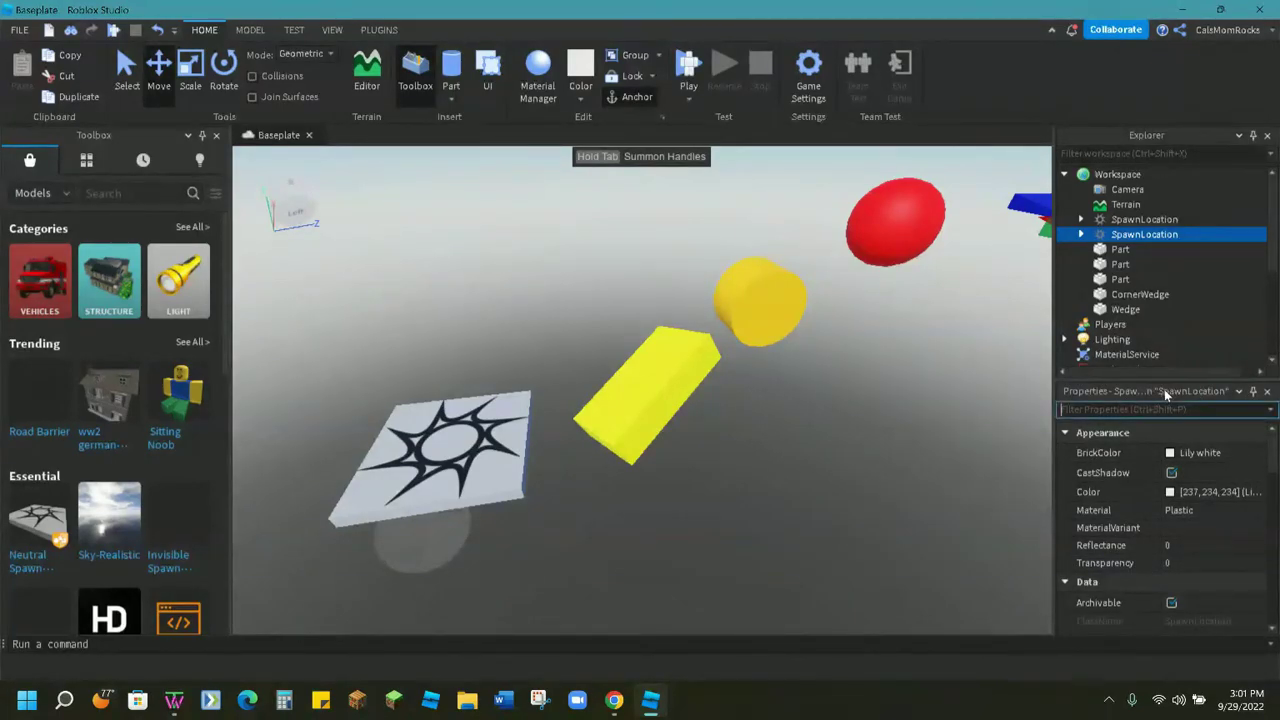
{"action": "left_click", "coordinate": [643, 355]}
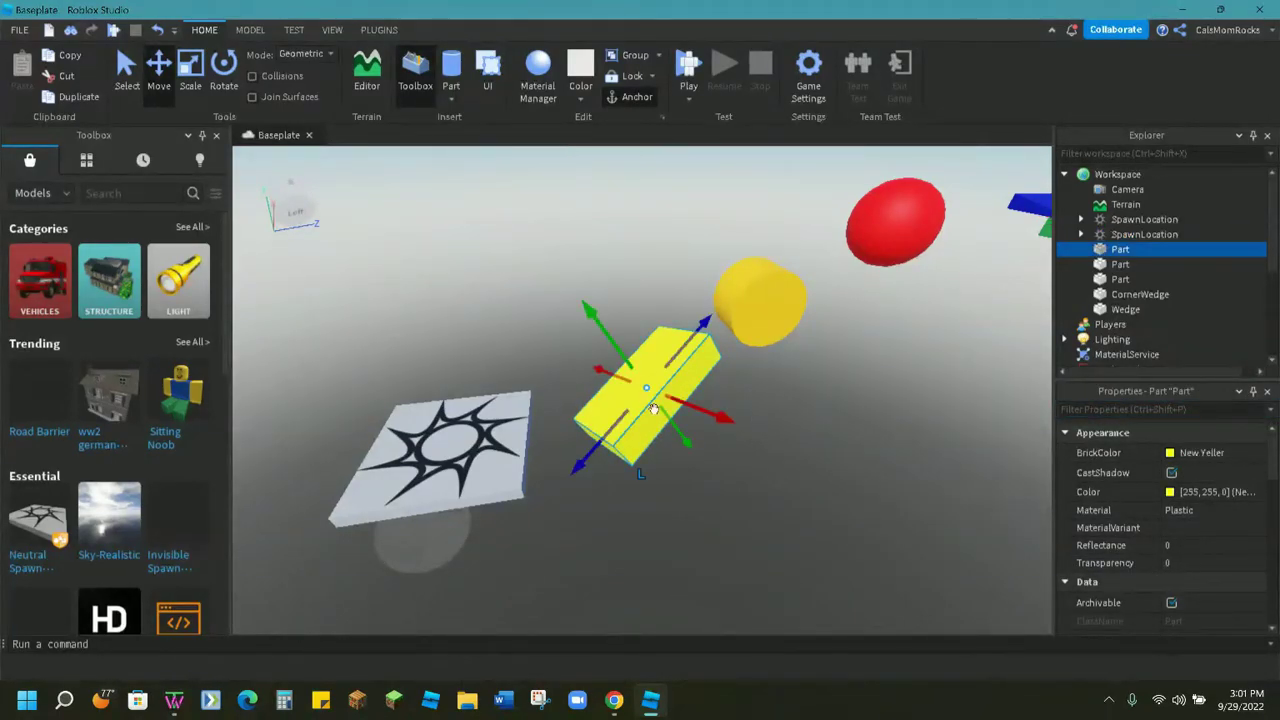
{"action": "left_click", "coordinate": [1213, 455]}
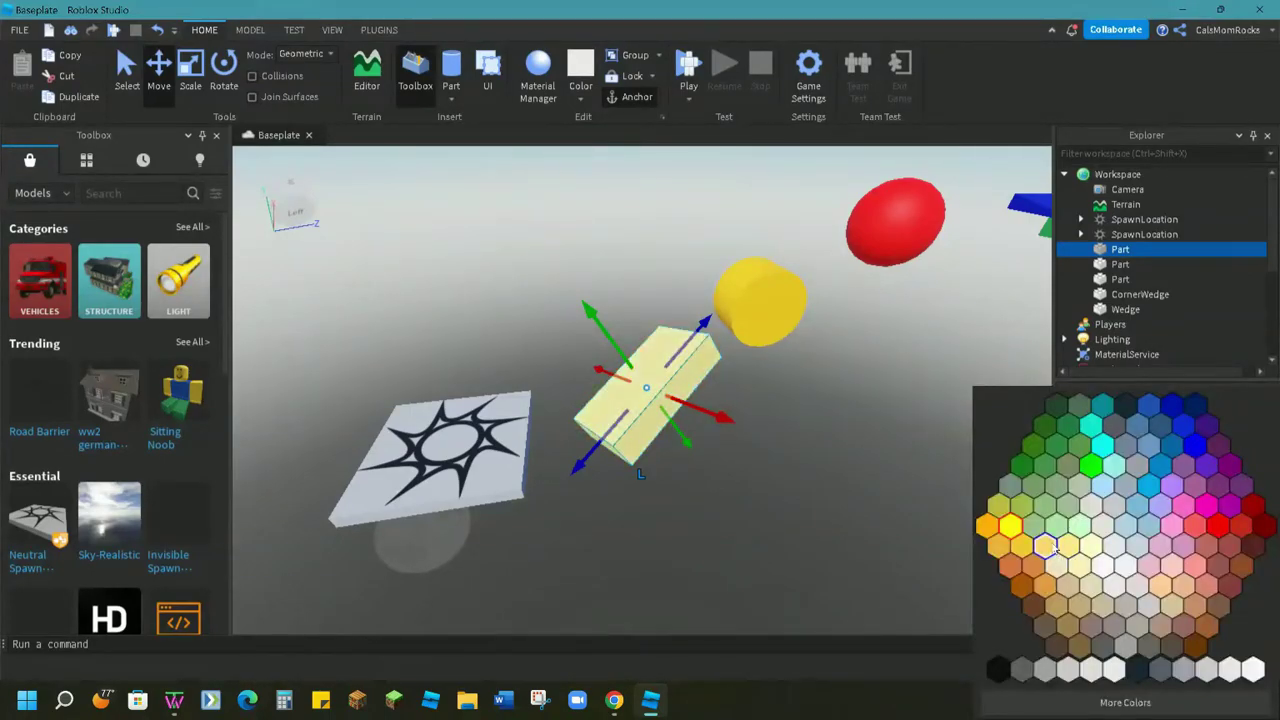
{"action": "left_click", "coordinate": [1049, 543]}
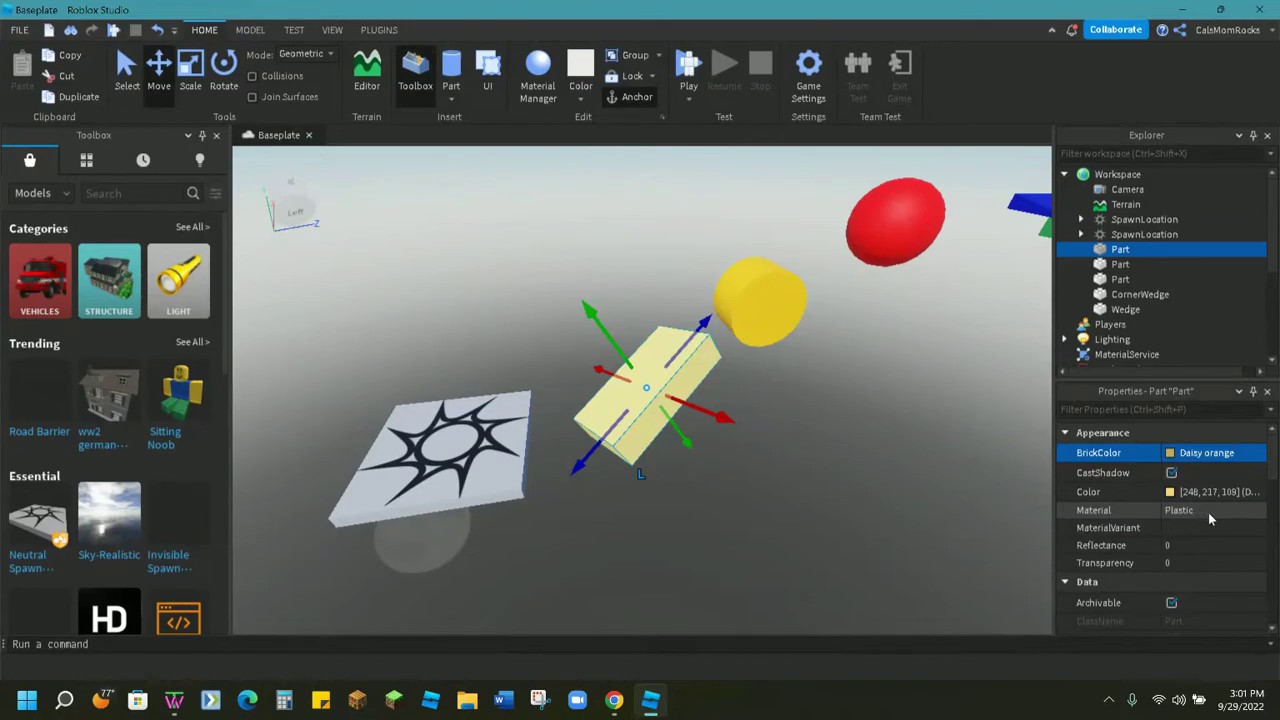
Set the block's material to Marble
{"action": "left_click", "coordinate": [1248, 515]}
{"action": "left_click", "coordinate": [1260, 511]}
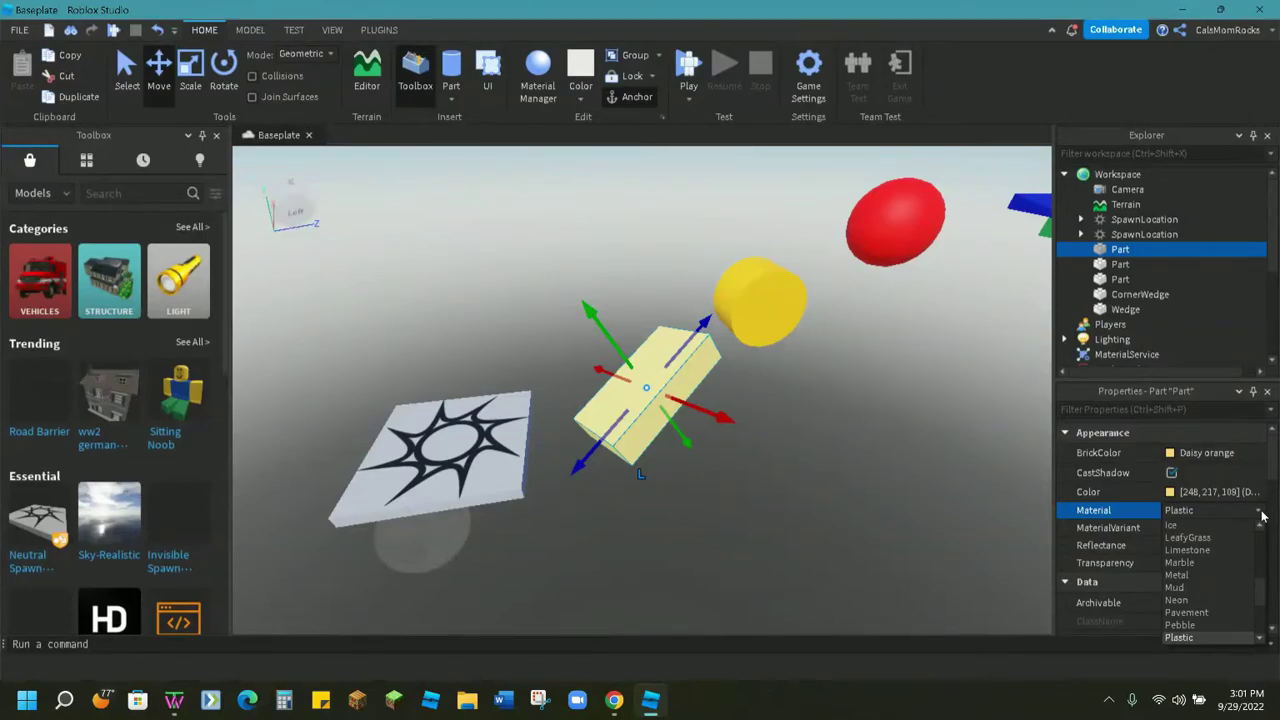
{"action": "left_click", "coordinate": [1209, 553]}
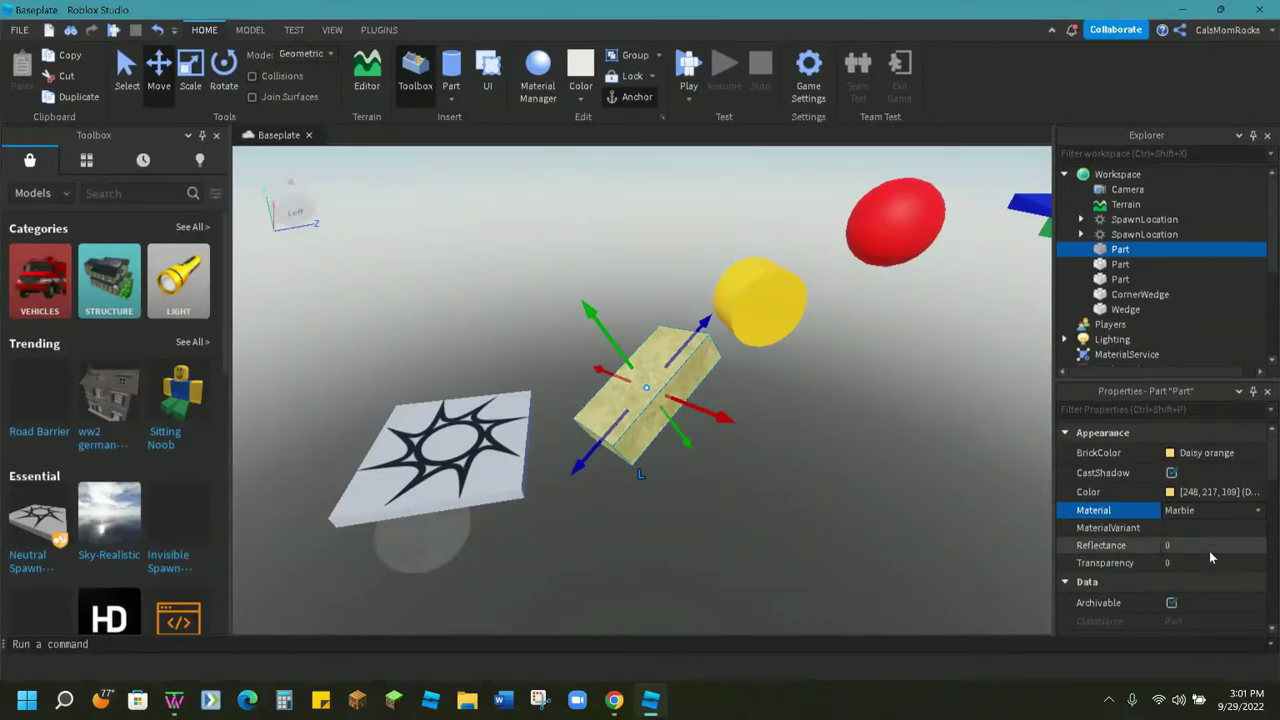
Set the orange cylinder's material to Pebble
{"action": "left_click", "coordinate": [753, 298]}
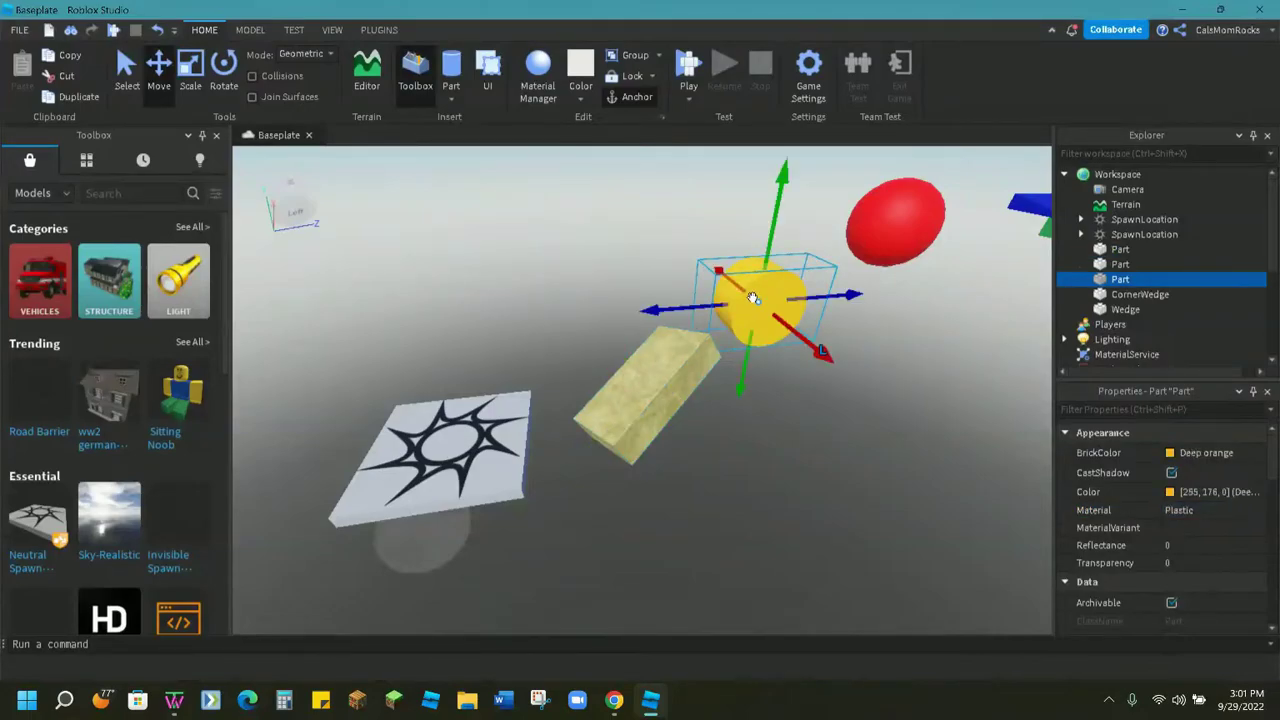
{"action": "left_click", "coordinate": [925, 255]}
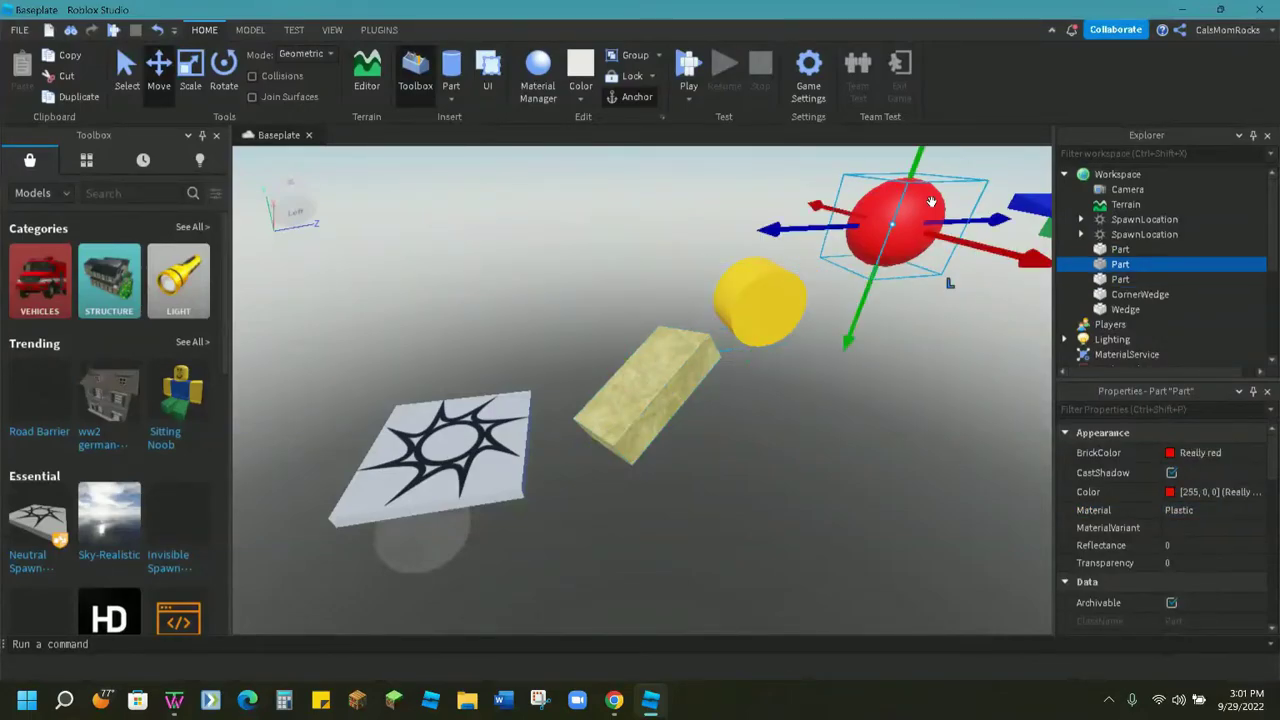
{"action": "left_click", "coordinate": [762, 305]}
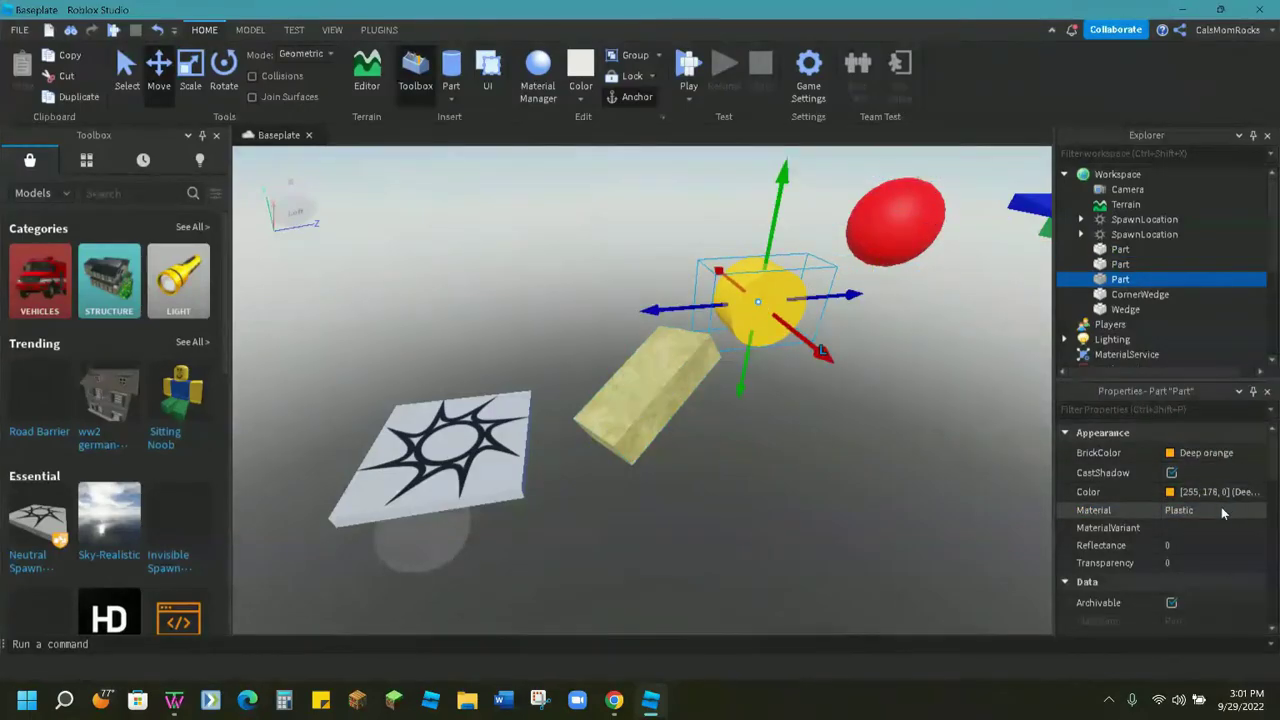
{"action": "left_click", "coordinate": [1228, 508]}
{"action": "left_click", "coordinate": [1258, 514]}
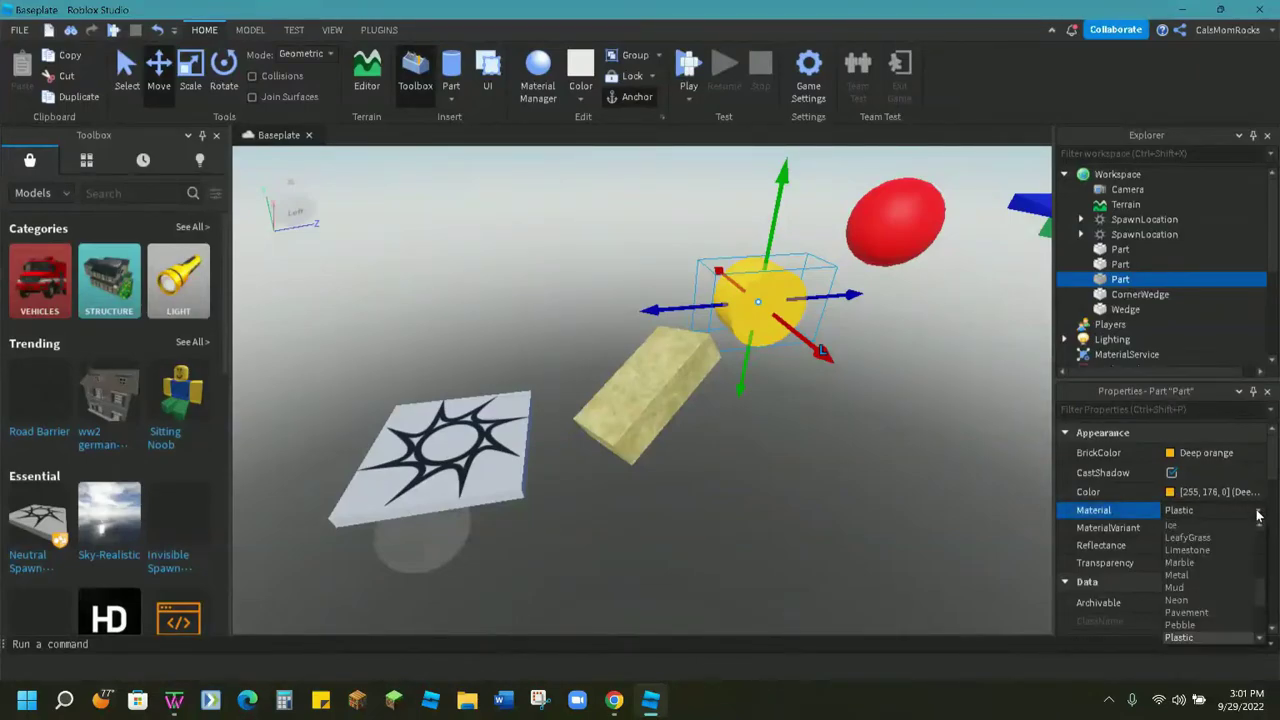
{"action": "left_click", "coordinate": [1218, 624]}
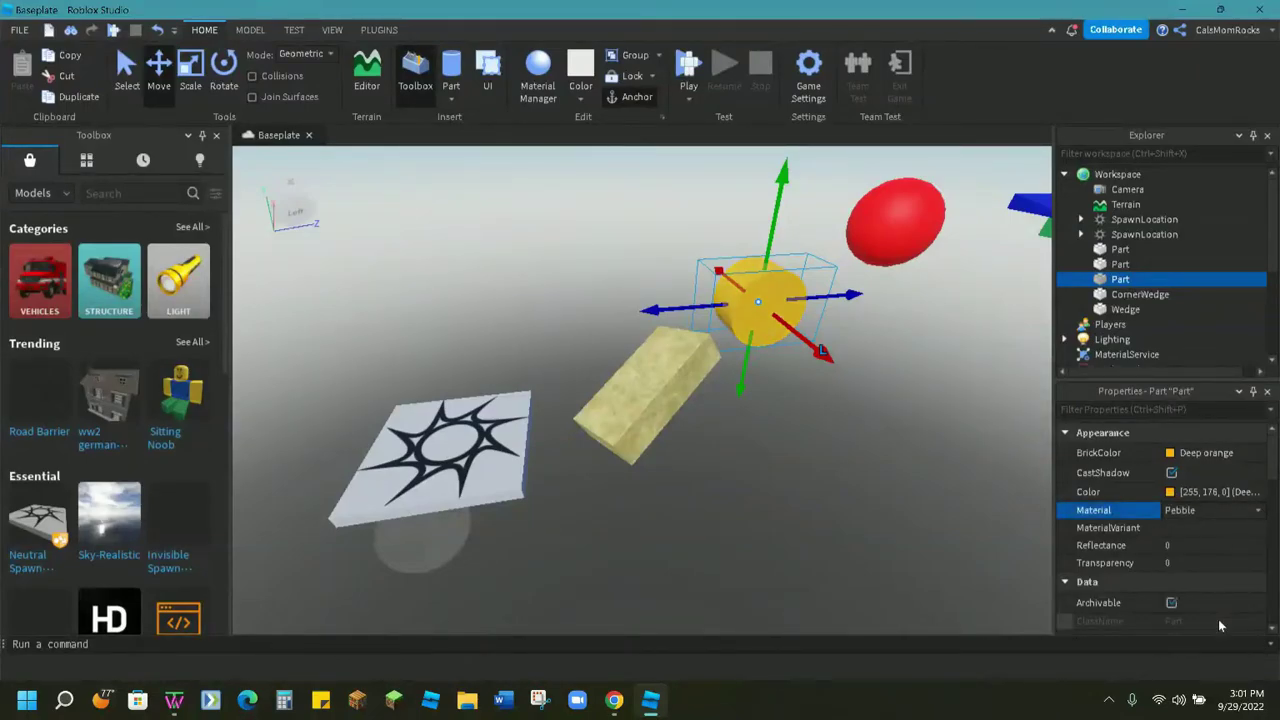
Set the red sphere's material to Neon
{"action": "left_click", "coordinate": [922, 236]}
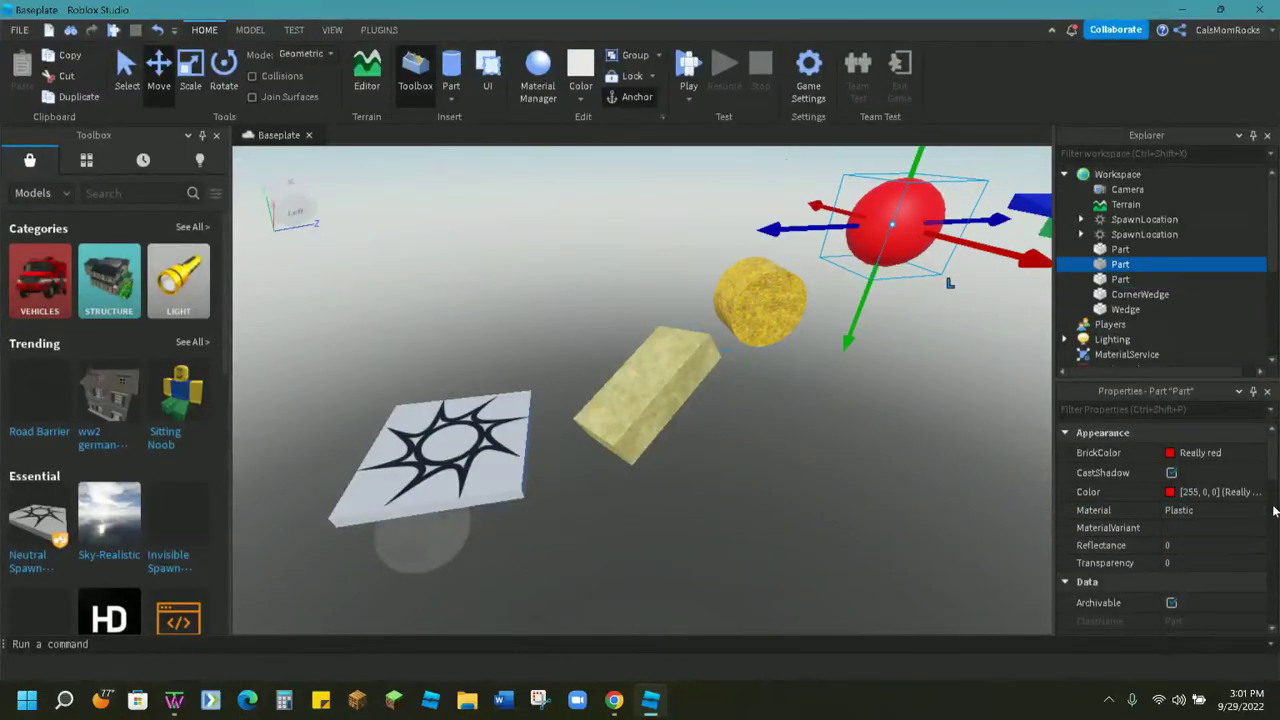
{"action": "left_click", "coordinate": [1262, 510]}
{"action": "left_click", "coordinate": [1258, 514]}
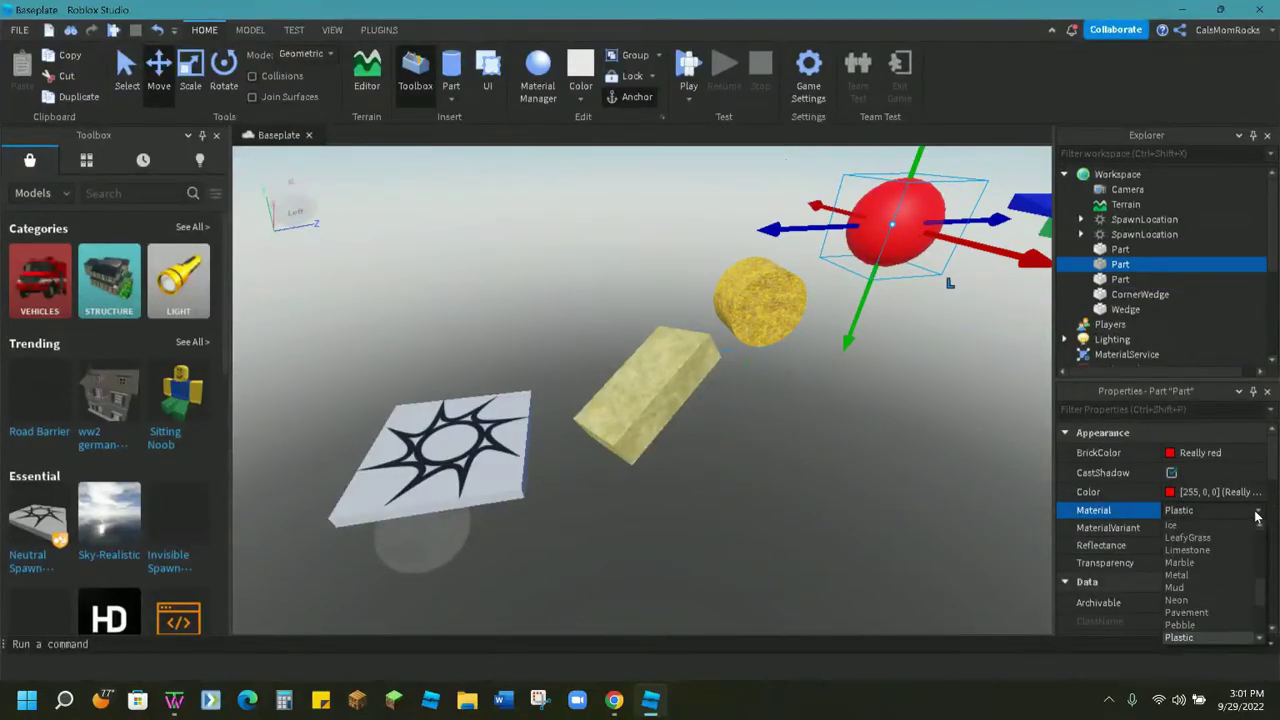
{"action": "left_click", "coordinate": [1225, 599]}
Set the material of the spawn location at the end of the path to LeafyGrass
{"action": "right_click_drag", "start_coordinate": [904, 471], "coordinate": [865, 467]}
{"action": "scroll", "coordinate": [864, 466], "scroll_direction": "up", "scroll_amount": 3}
{"action": "scroll", "coordinate": [864, 466], "scroll_direction": "down", "scroll_amount": 4}
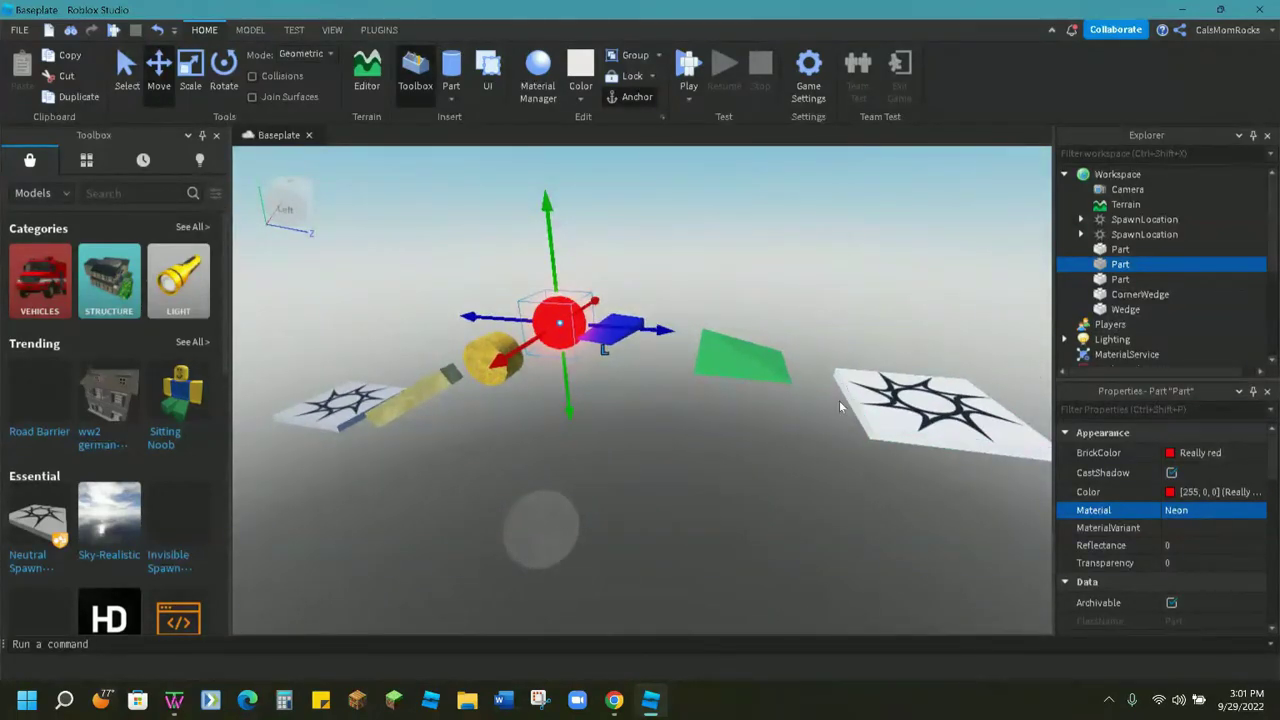
{"action": "left_click", "coordinate": [930, 415]}
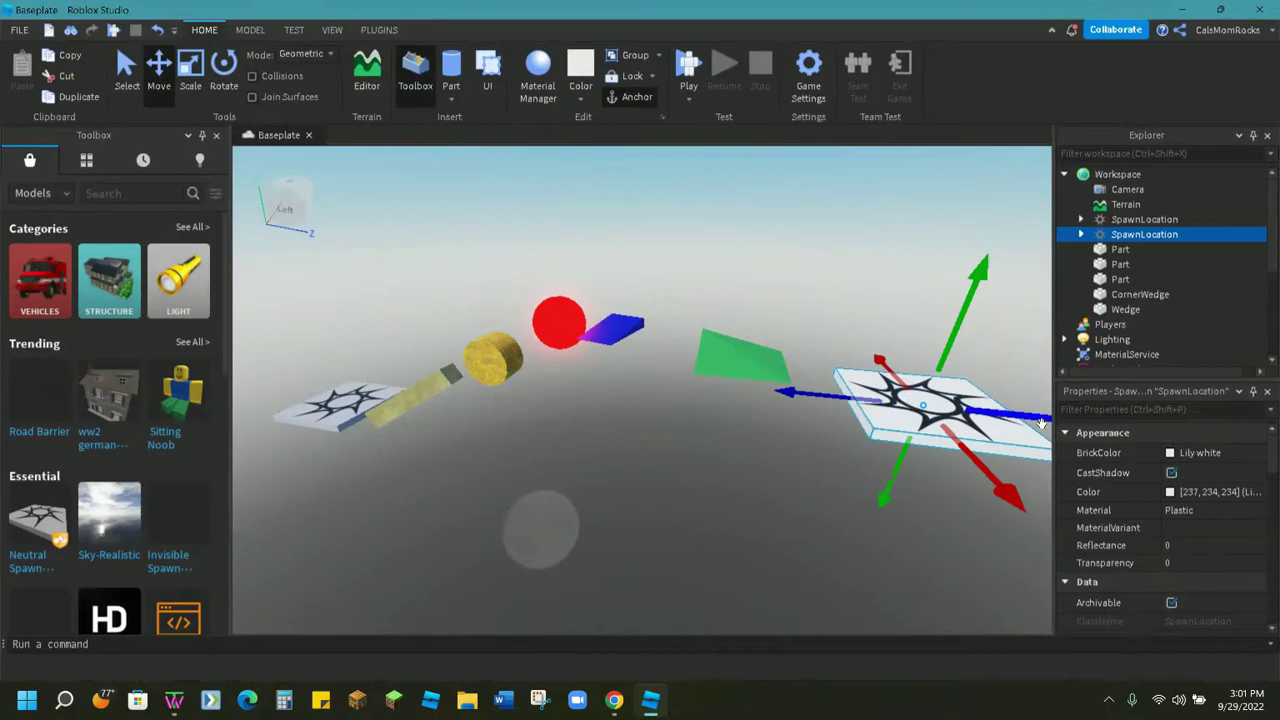
{"action": "left_click", "coordinate": [1252, 515]}
{"action": "left_click", "coordinate": [1259, 514]}
{"action": "left_click", "coordinate": [1229, 540]}
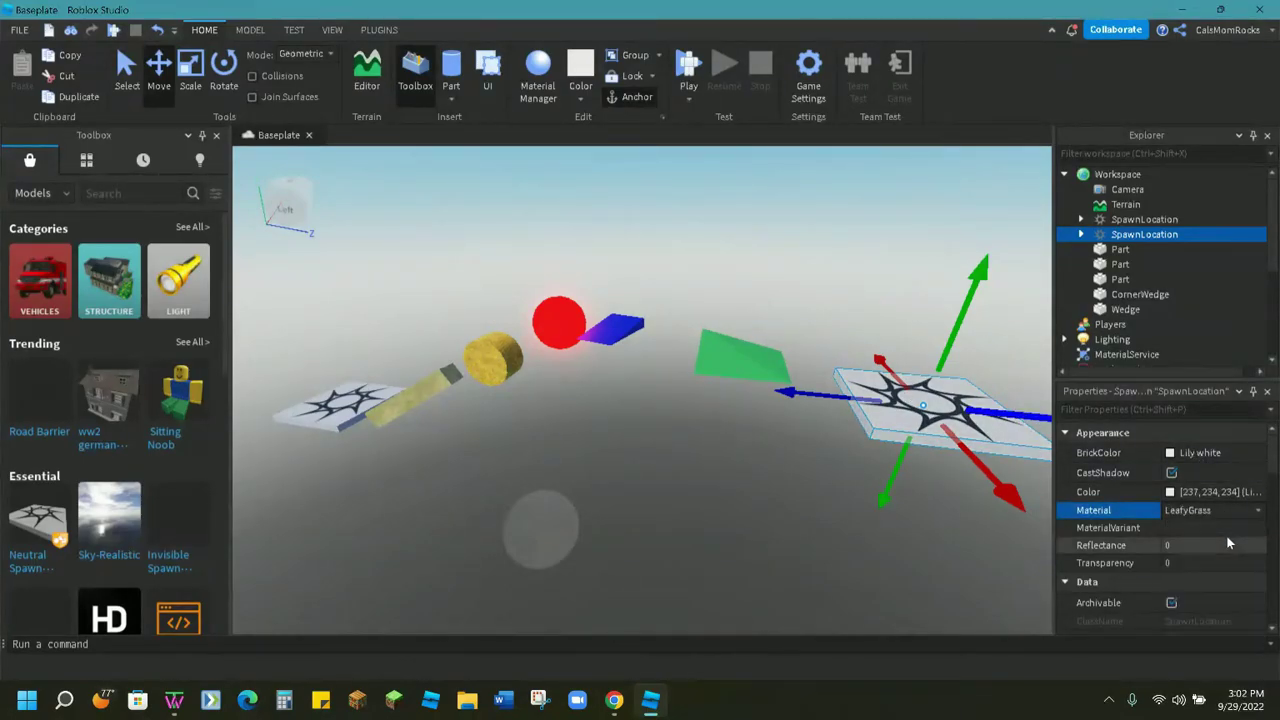
{"action": "right_click_drag", "start_coordinate": [832, 531], "coordinate": [831, 531]}
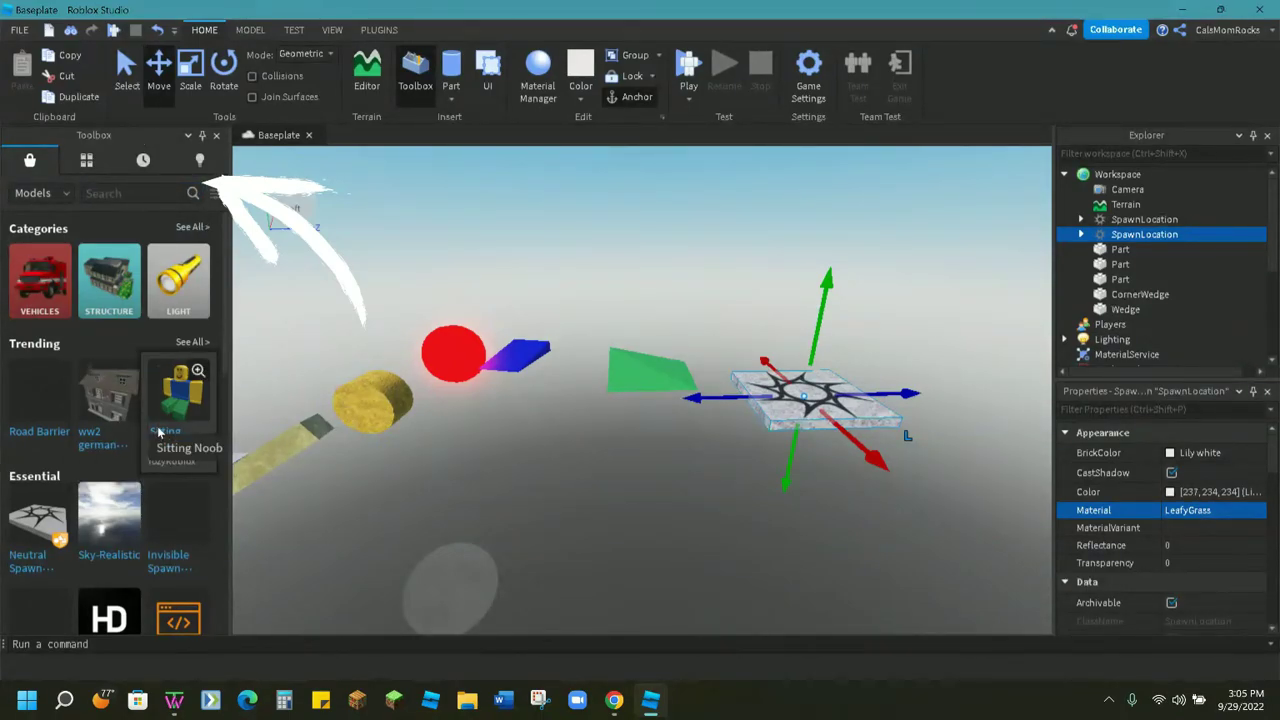
Hide the Toolbox, show it again, and return to the main editing tools
{"action": "left_click", "coordinate": [332, 30]}
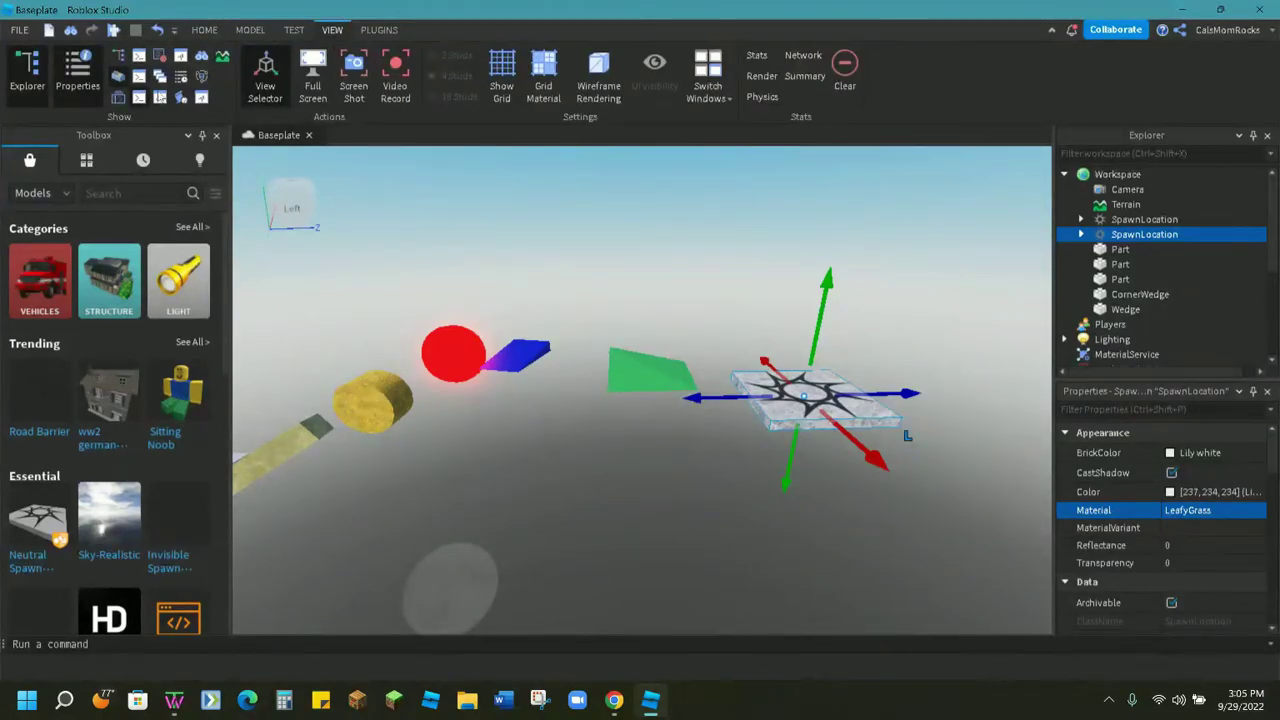
{"action": "left_click", "coordinate": [119, 77]}
{"action": "left_click", "coordinate": [119, 77]}
{"action": "left_click", "coordinate": [204, 30]}
Search the Toolbox models for "tree" and place the Pine Tree on the spawn location at the end of the path
{"action": "left_click", "coordinate": [123, 194]}
{"action": "type", "text": "tree"}
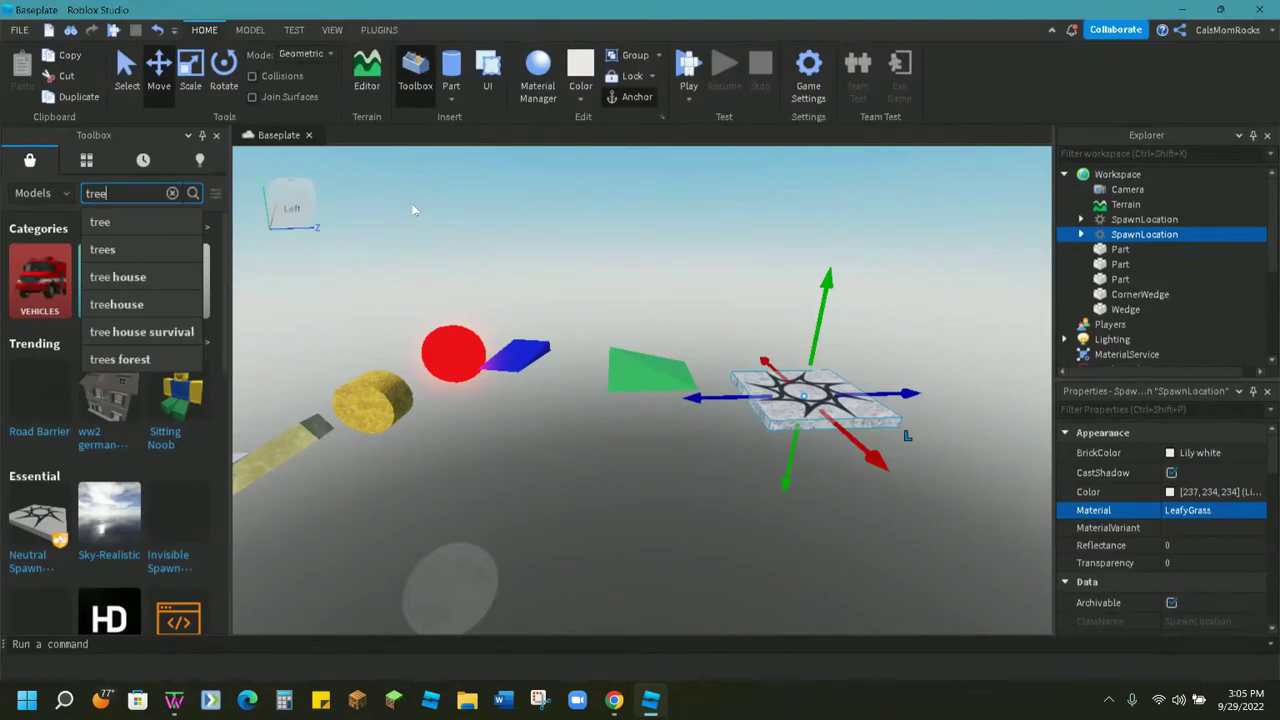
{"action": "key", "text": "Return"}
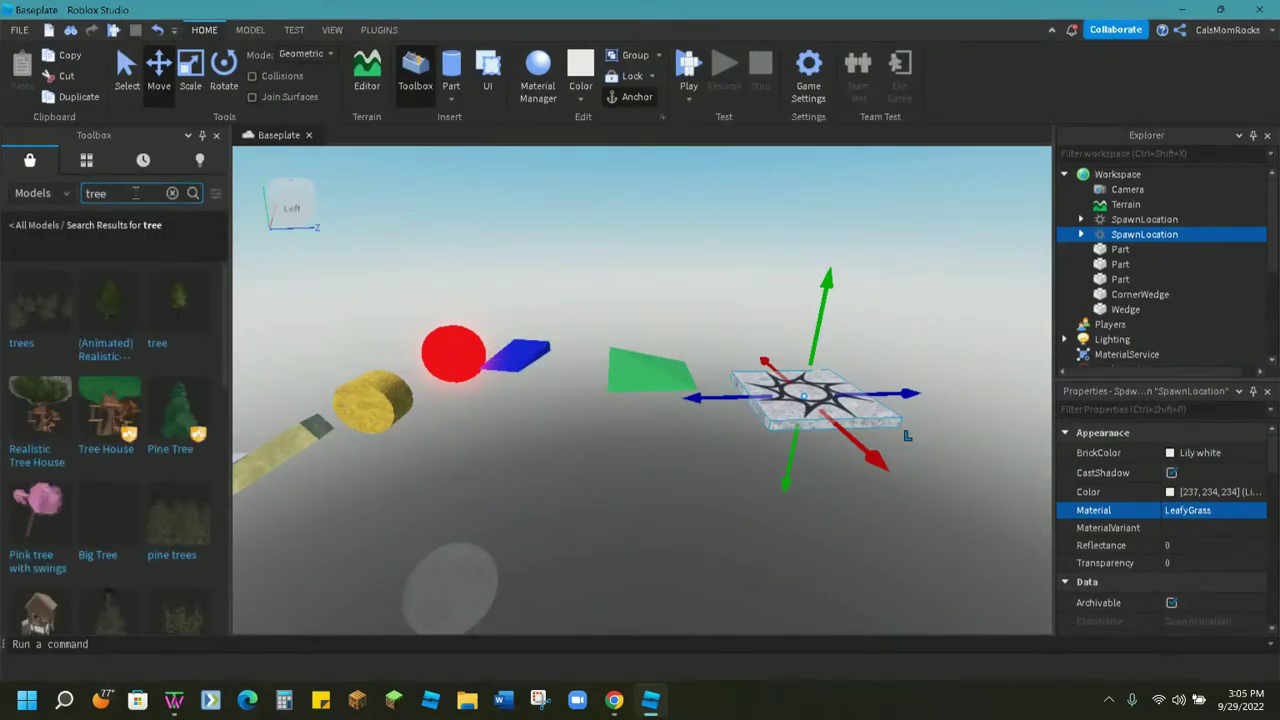
{"action": "mouse_move", "coordinate": [93, 493]}
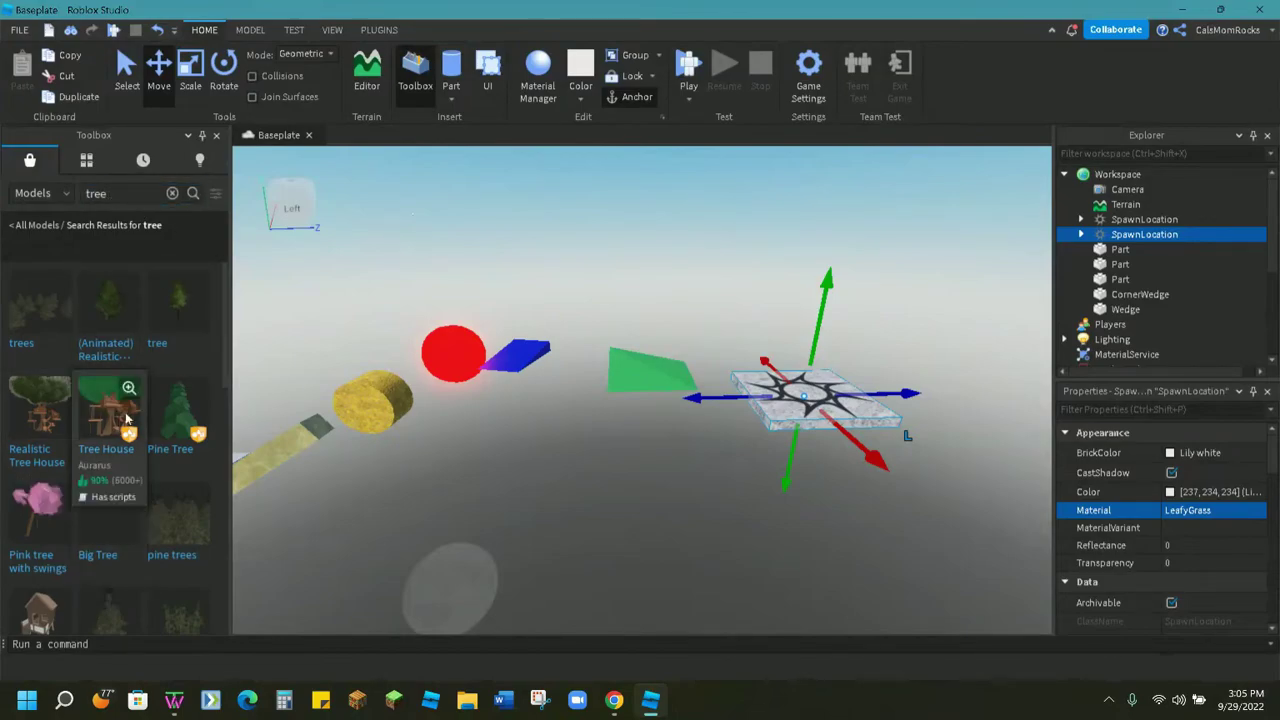
{"action": "mouse_move", "coordinate": [186, 440]}
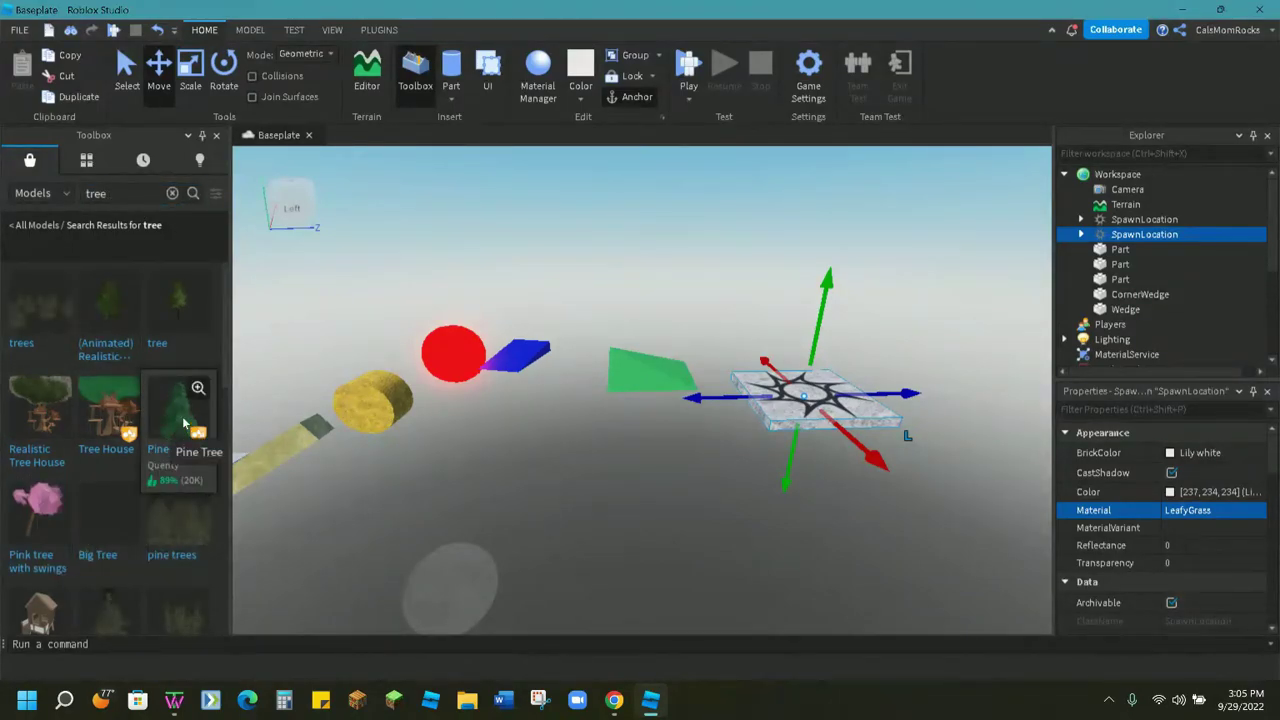
{"action": "left_click_drag", "start_coordinate": [172, 420], "coordinate": [809, 378]}
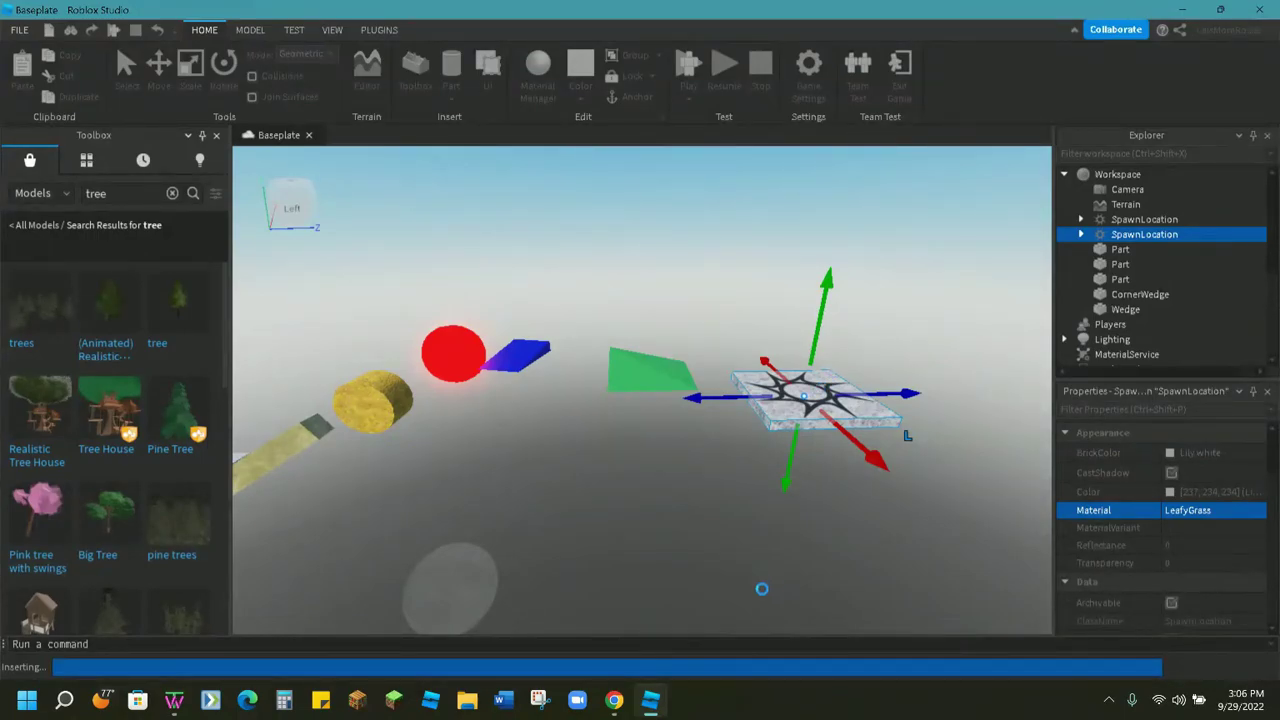
{"action": "mouse_move", "coordinate": [636, 681]}
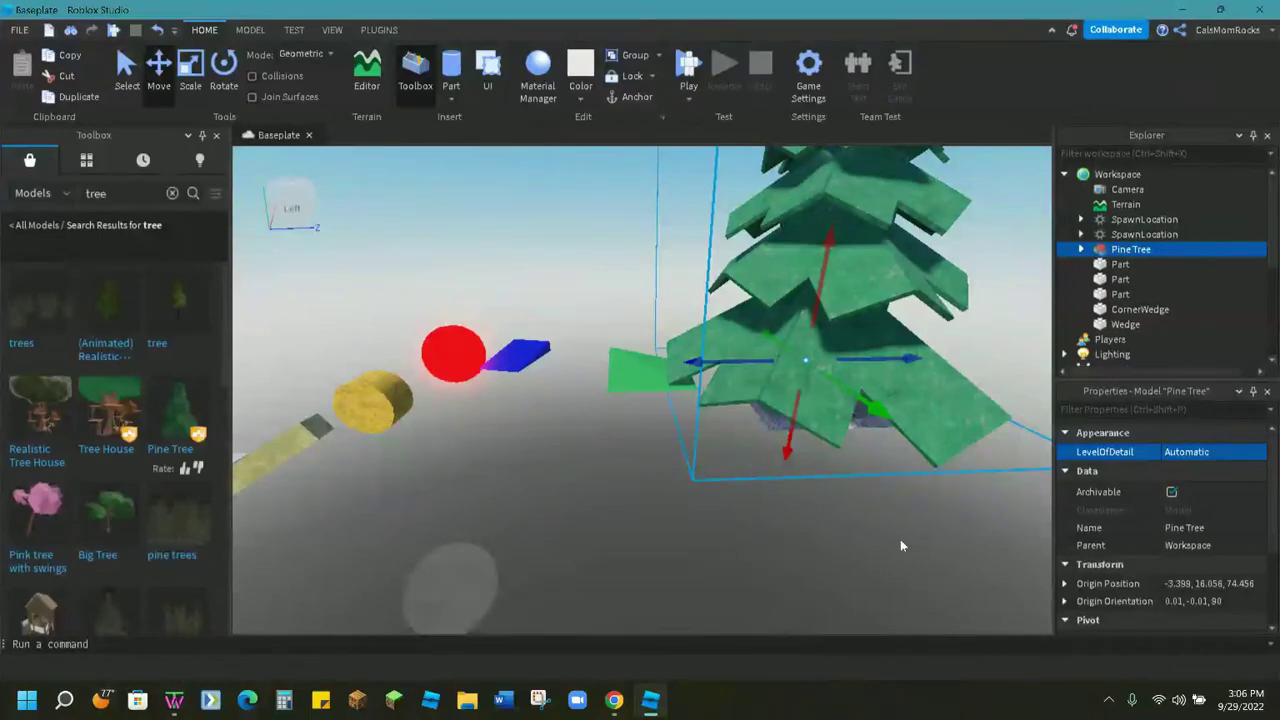
Scale the pine tree down to a small size and position it near the corner of the end spawn location
{"action": "right_click_drag", "start_coordinate": [897, 556], "coordinate": [897, 551]}
{"action": "left_click", "coordinate": [730, 294]}
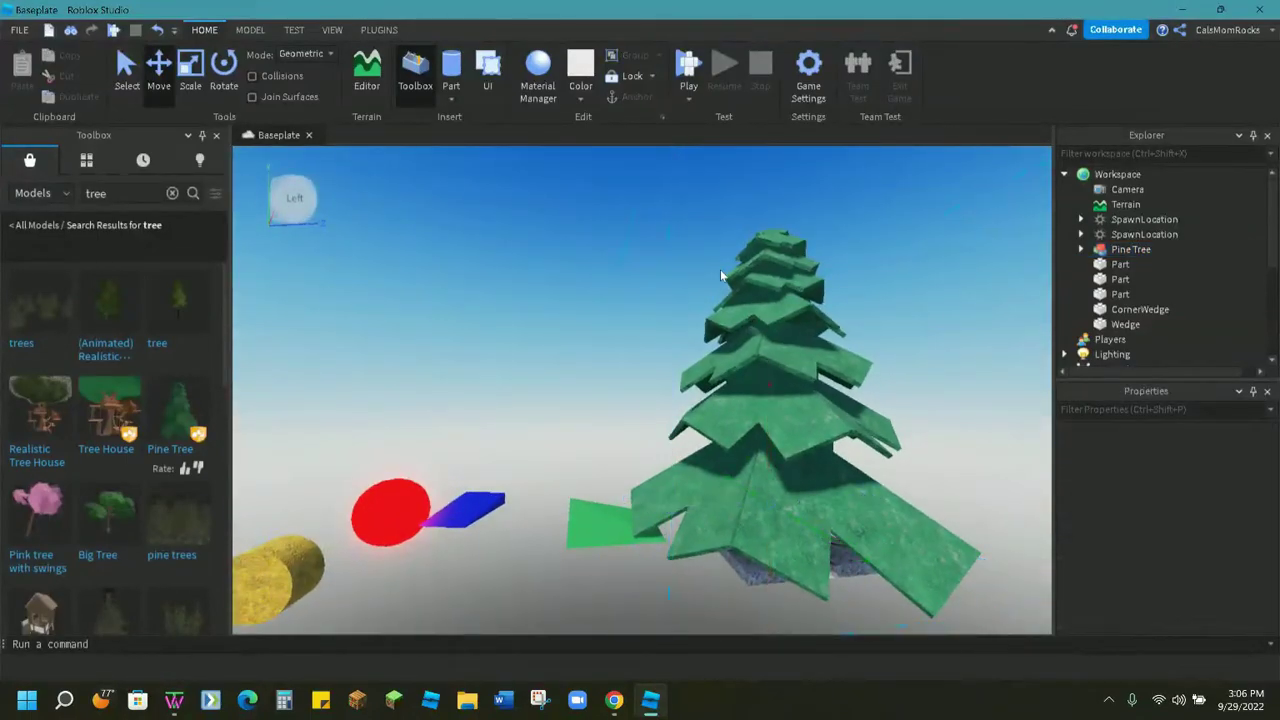
{"action": "left_click", "coordinate": [740, 289]}
{"action": "left_click", "coordinate": [190, 68]}
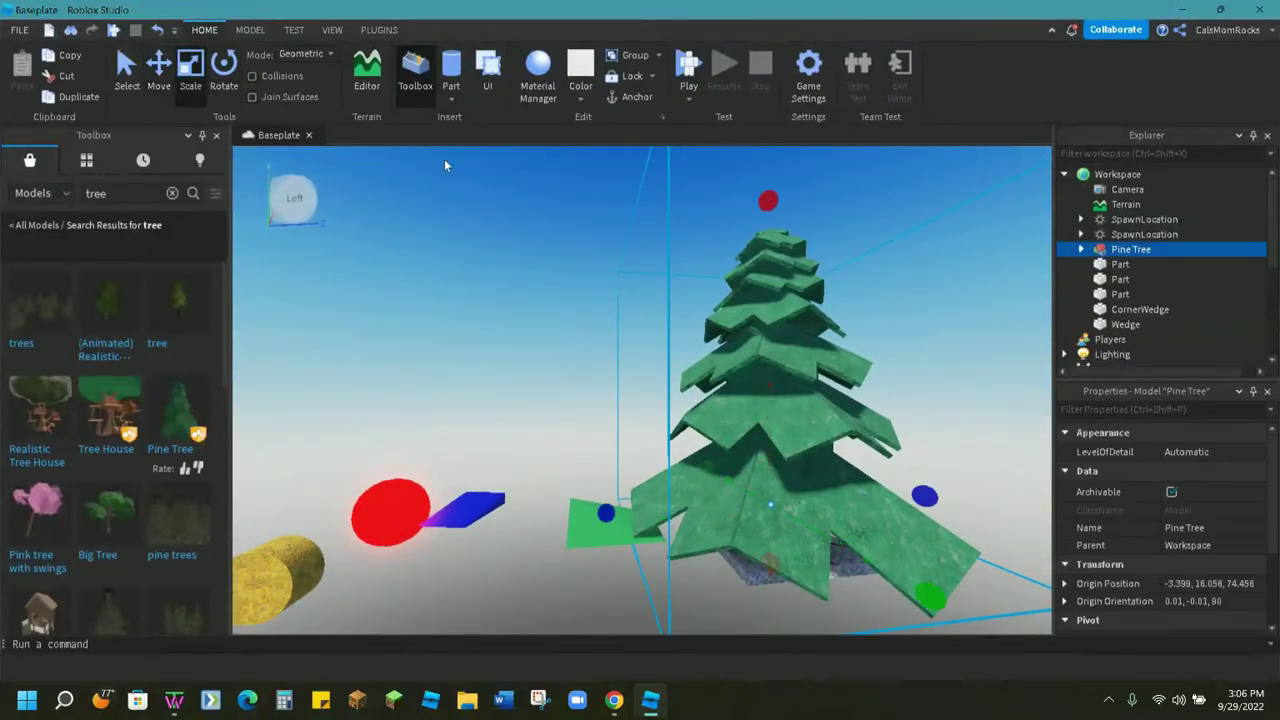
{"action": "left_click_drag", "start_coordinate": [767, 197], "coordinate": [769, 462]}
{"action": "right_click_drag", "start_coordinate": [657, 584], "coordinate": [551, 468]}
{"action": "left_click_drag", "start_coordinate": [525, 377], "coordinate": [585, 372]}
{"action": "left_click", "coordinate": [809, 457]}
{"action": "right_click_drag", "start_coordinate": [710, 505], "coordinate": [710, 505]}
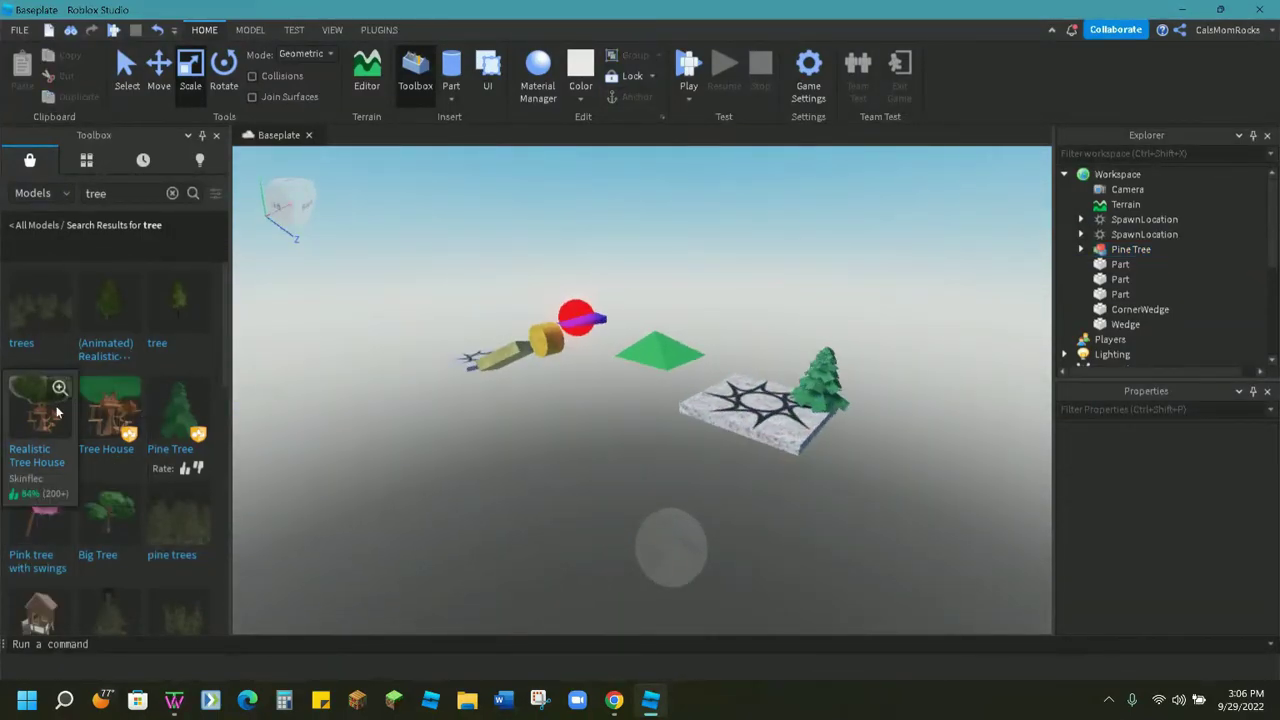
Replace the Toolbox model search with "maze"
{"action": "left_click", "coordinate": [169, 193]}
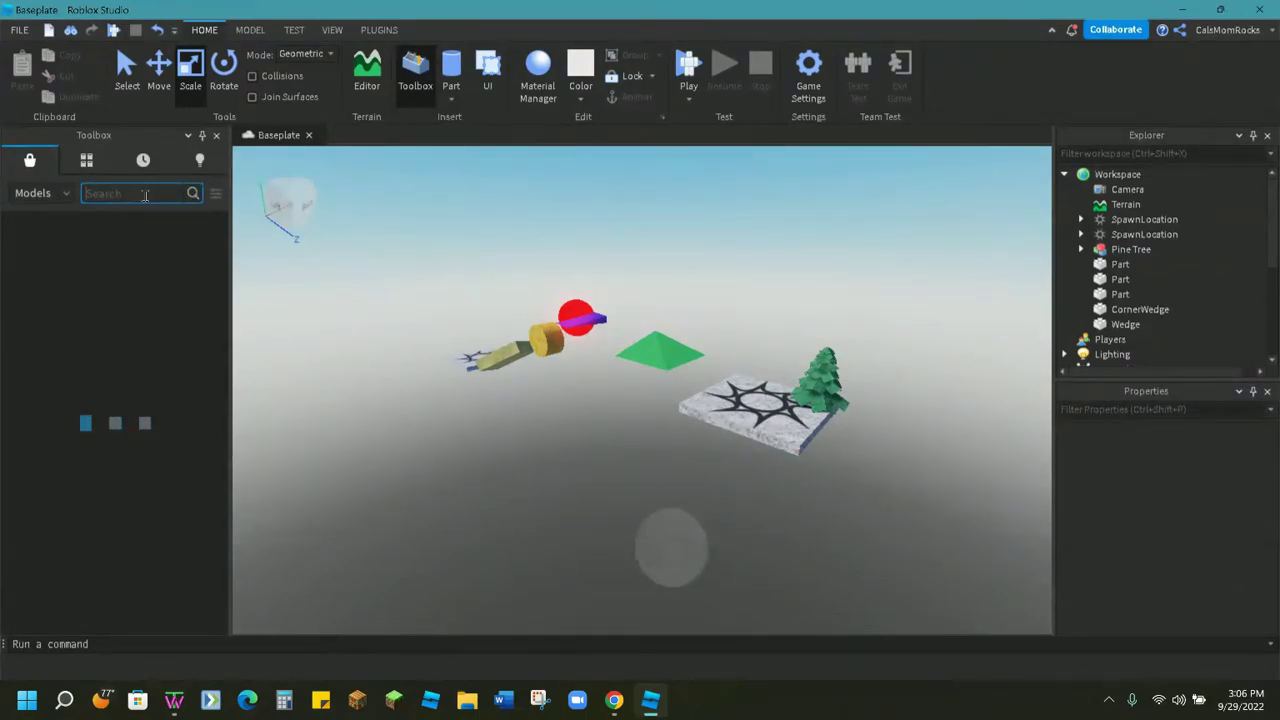
{"action": "type", "text": "maze"}
{"action": "key", "text": "Return"}
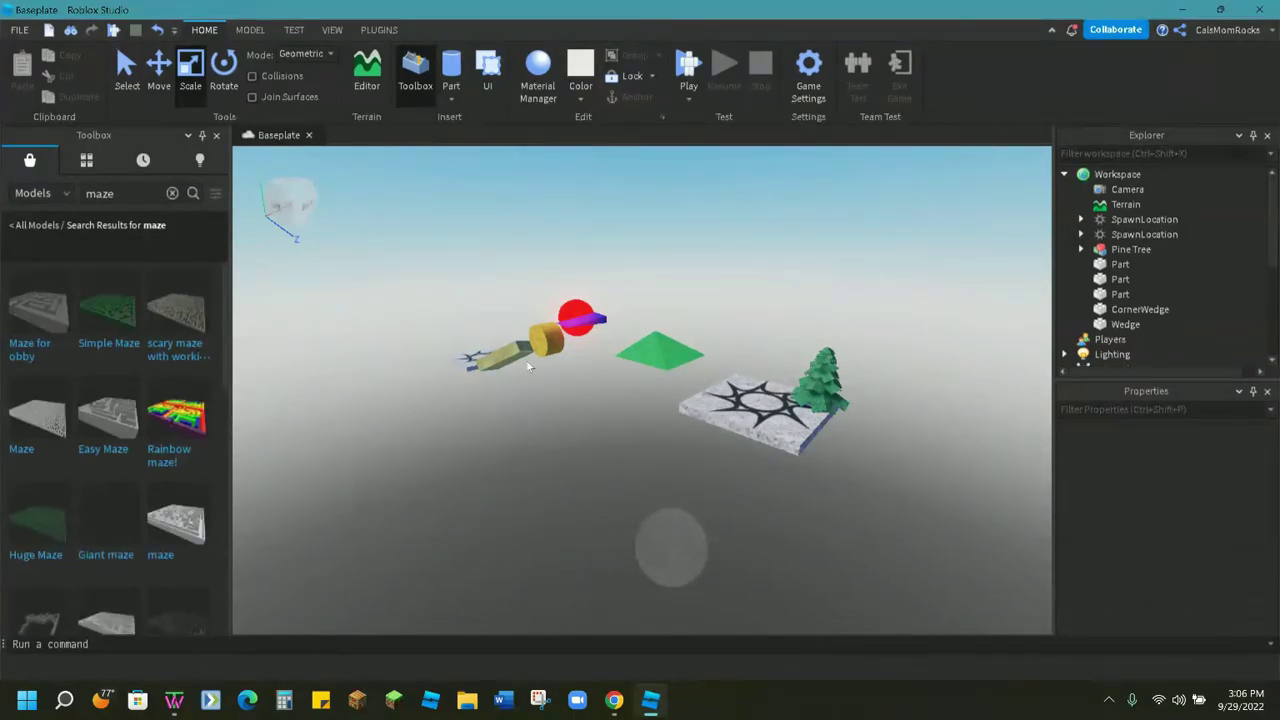
Look over the whole obstacle path from the starting spawn location to the end spawn location with the tree
{"action": "right_click_drag", "start_coordinate": [500, 452], "coordinate": [483, 461]}
{"action": "key", "text": "a"}
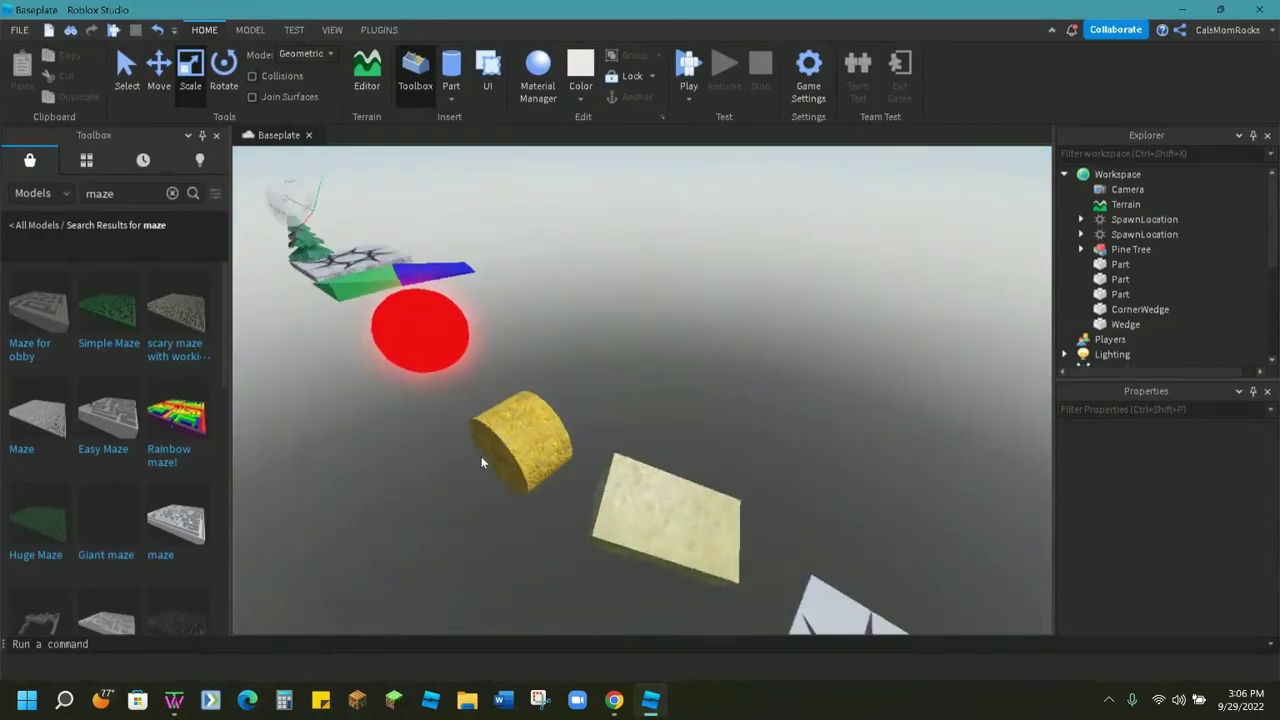
{"action": "scroll", "coordinate": [482, 462], "scroll_direction": "down", "scroll_amount": 4}
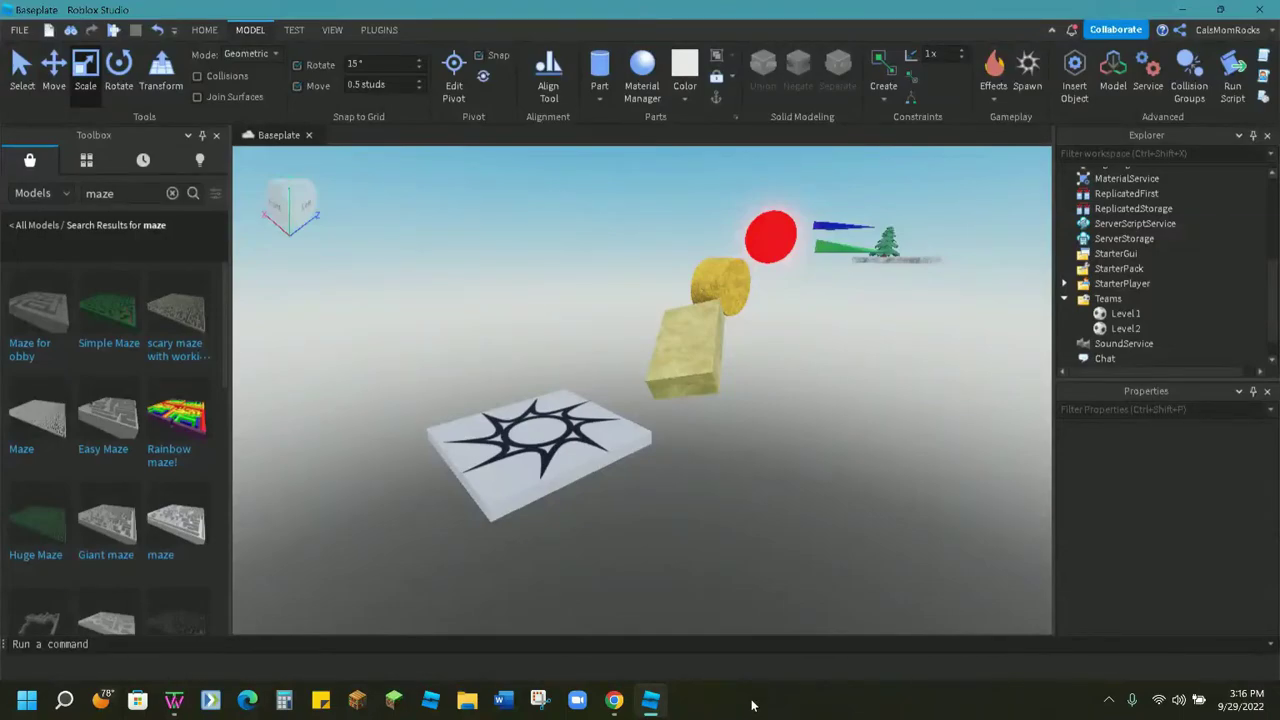
{"action": "right_click_drag", "start_coordinate": [817, 431], "coordinate": [824, 457]}
{"action": "scroll", "coordinate": [824, 457], "scroll_direction": "up", "scroll_amount": 4}
{"action": "scroll", "coordinate": [824, 457], "scroll_direction": "up", "scroll_amount": 5}
{"action": "scroll", "coordinate": [821, 457], "scroll_direction": "down", "scroll_amount": 5}
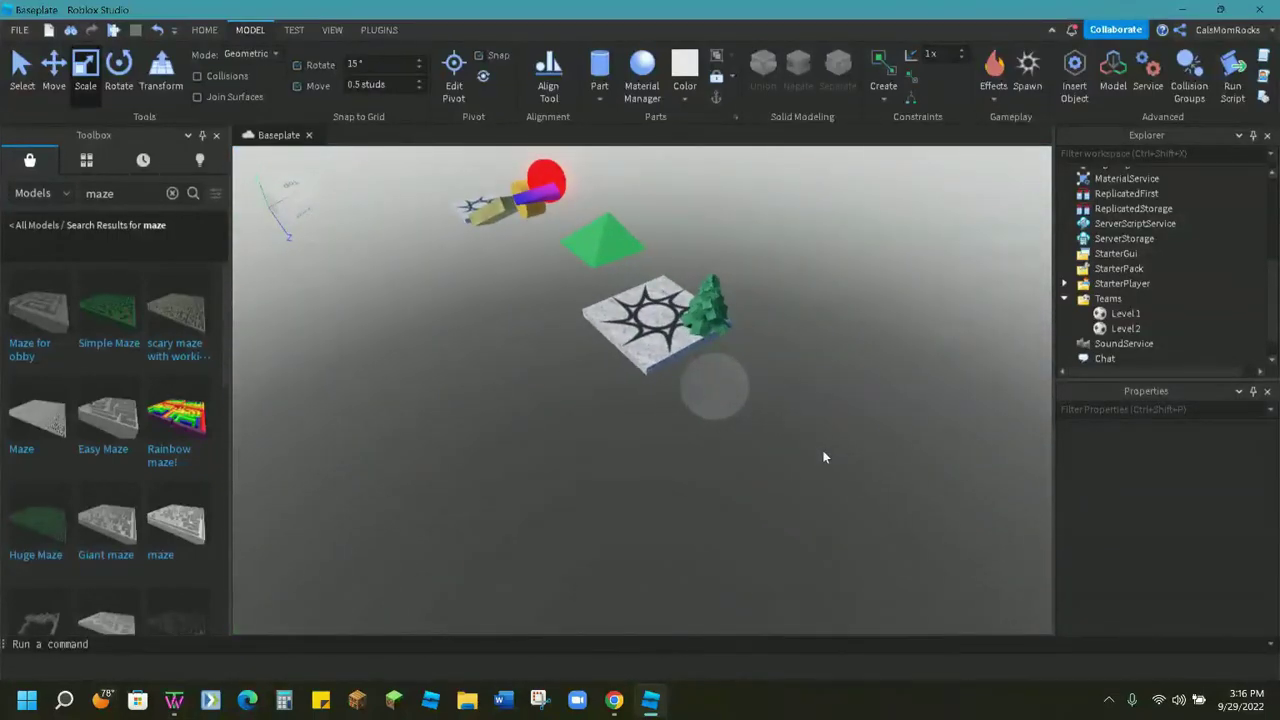